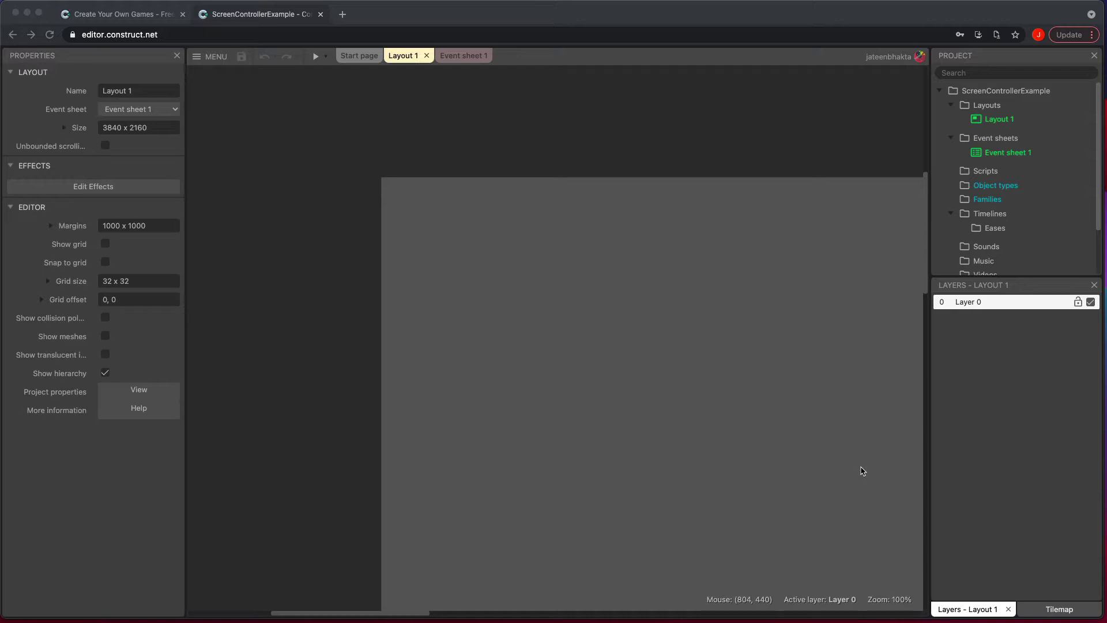
# Insert a new Sprite object named Character into the layout.
pyautogui.click(695, 411)
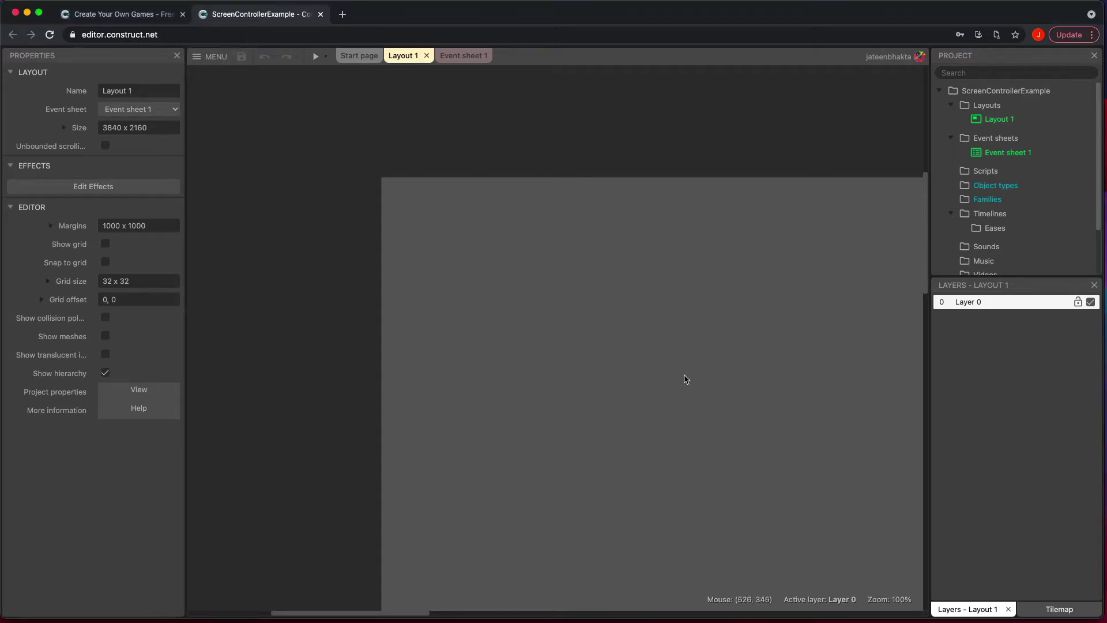
pyautogui.keyDown('ctrl'); pyautogui.scroll(-5, 685, 379); pyautogui.keyUp('ctrl')
pyautogui.scroll(-5, 685, 378)
pyautogui.hscroll(5, 685, 378)
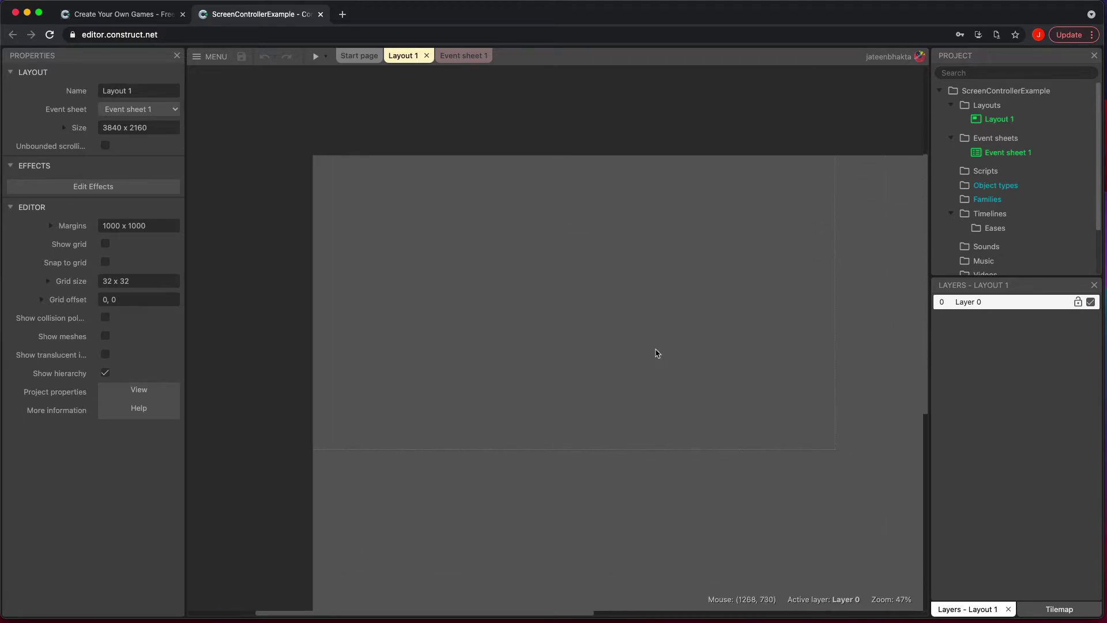
pyautogui.keyDown('ctrl'); pyautogui.scroll(2, 634, 370); pyautogui.keyUp('ctrl')
pyautogui.keyDown('ctrl'); pyautogui.scroll(-2, 634, 371); pyautogui.keyUp('ctrl')
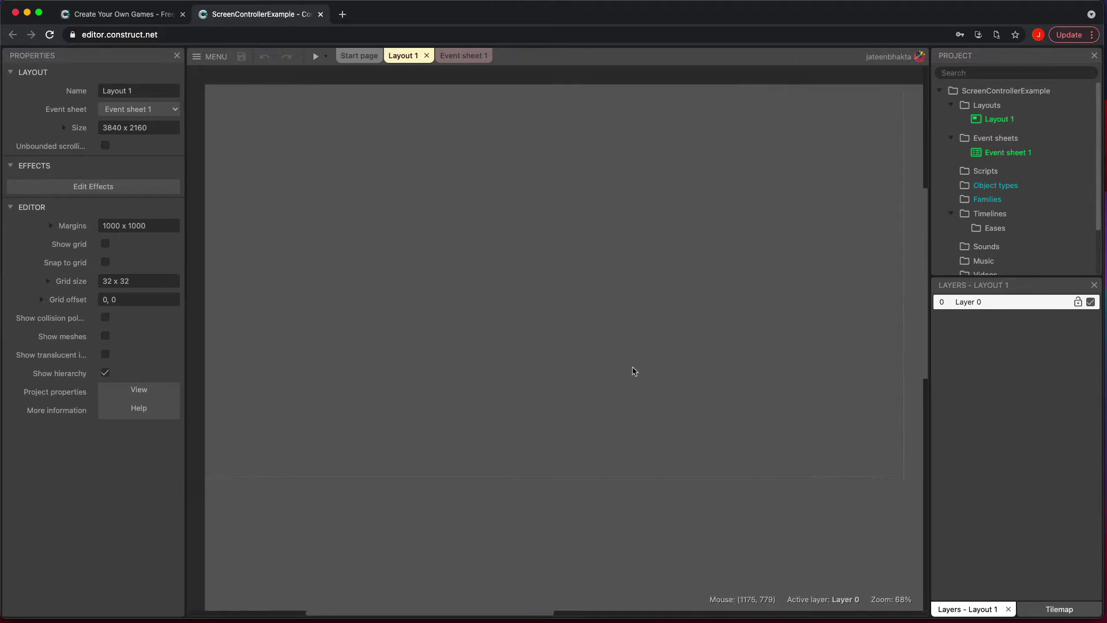
pyautogui.keyDown('ctrl'); pyautogui.scroll(1, 634, 371); pyautogui.keyUp('ctrl')
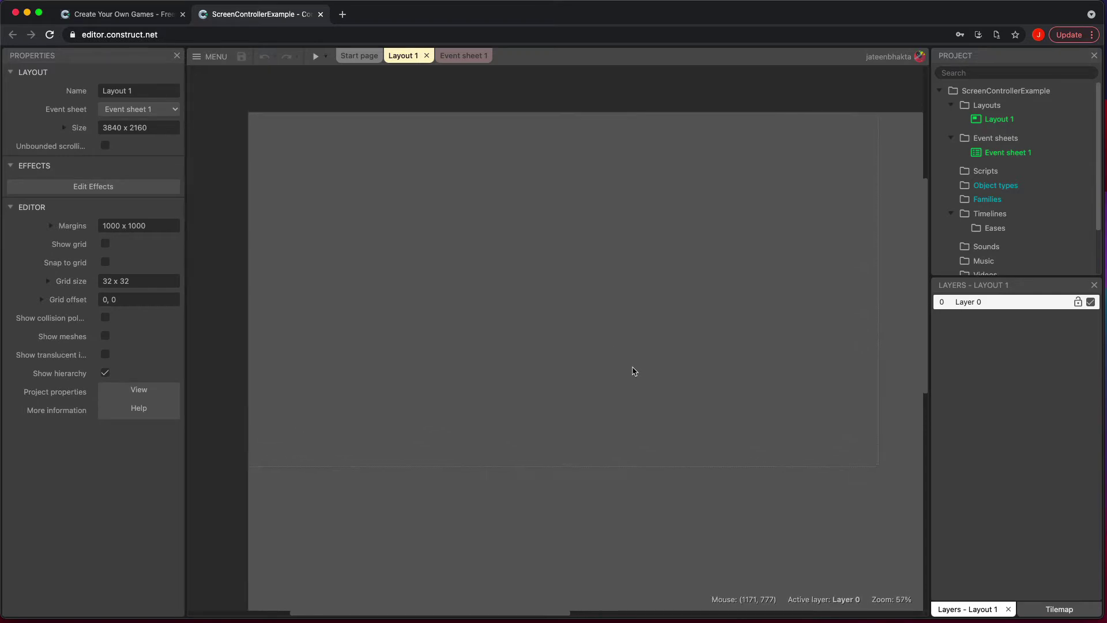
pyautogui.keyDown('ctrl'); pyautogui.scroll(1, 634, 371); pyautogui.keyUp('ctrl')
pyautogui.doubleClick(583, 284)
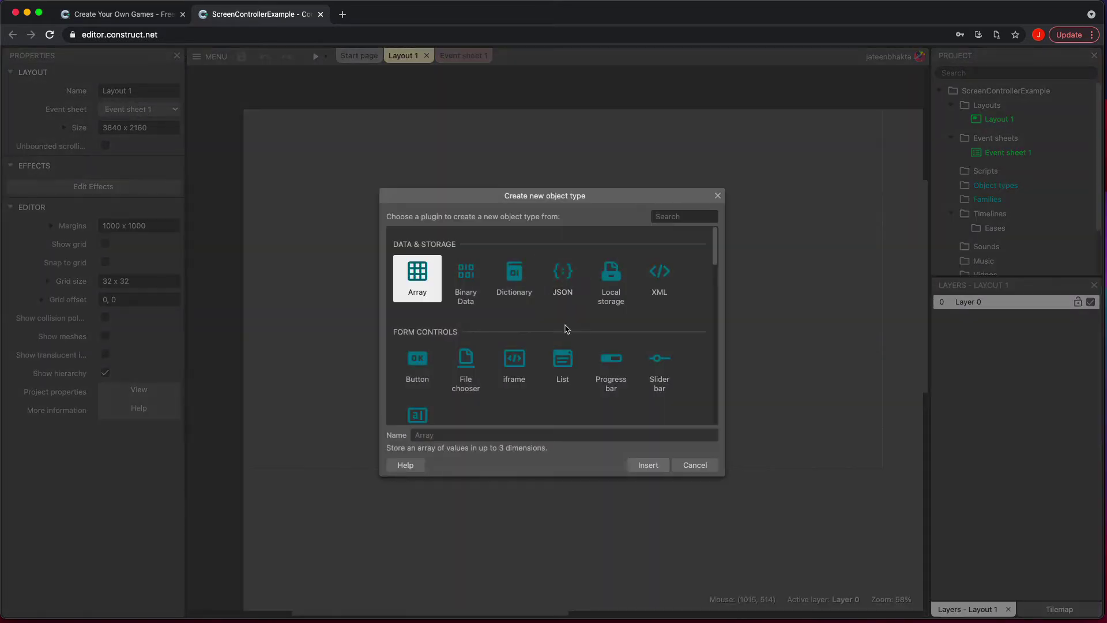
pyautogui.scroll(-4, 565, 328)
pyautogui.click(606, 326)
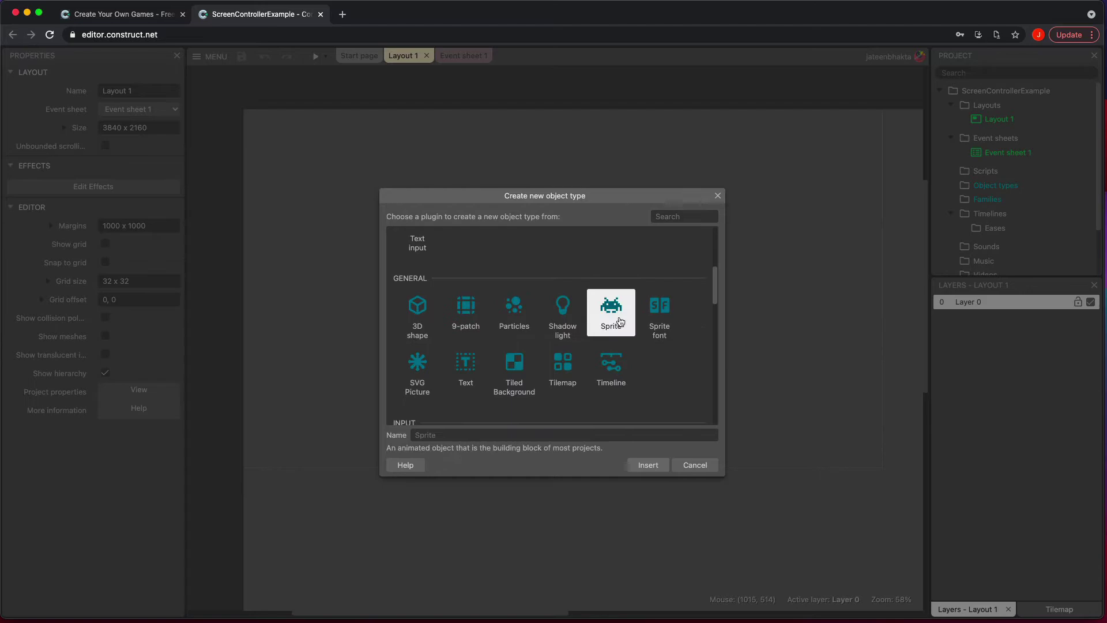
pyautogui.click(549, 436)
pyautogui.write('Character')
pyautogui.press('Return')
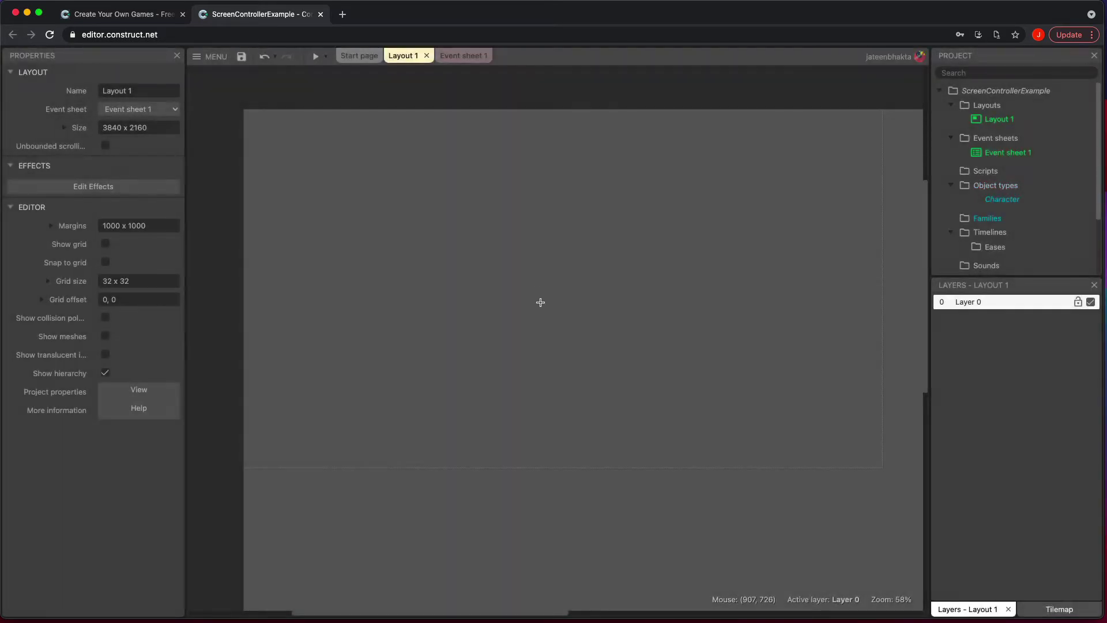
# Place the Character sprite, fill it purple, and shrink it to about 50 x 50.
pyautogui.click(555, 272)
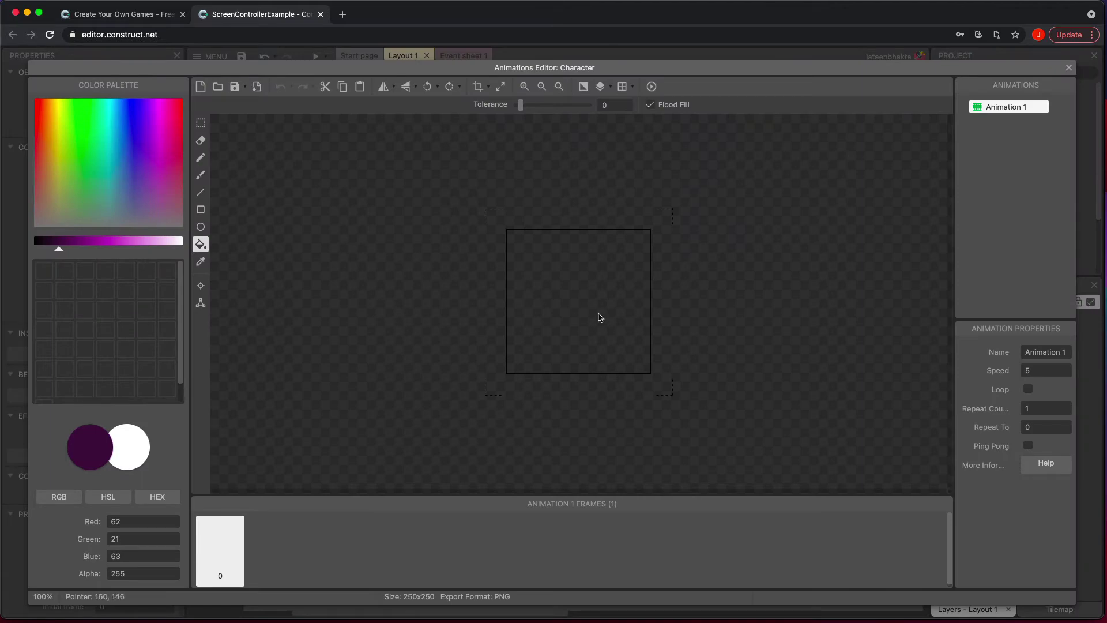
pyautogui.click(551, 334)
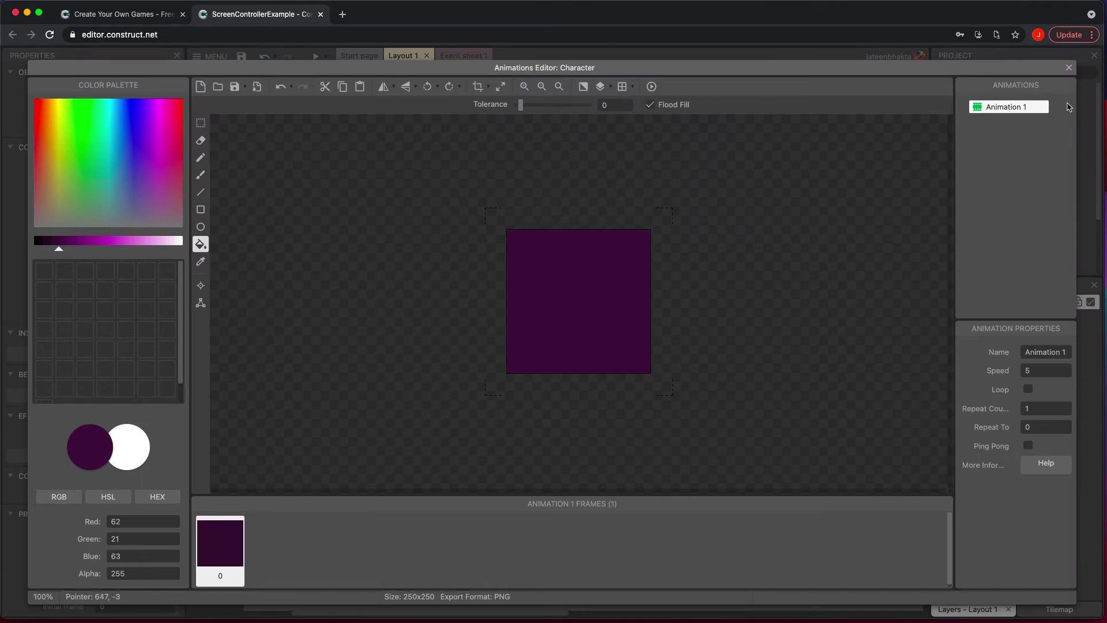
pyautogui.click(1068, 67)
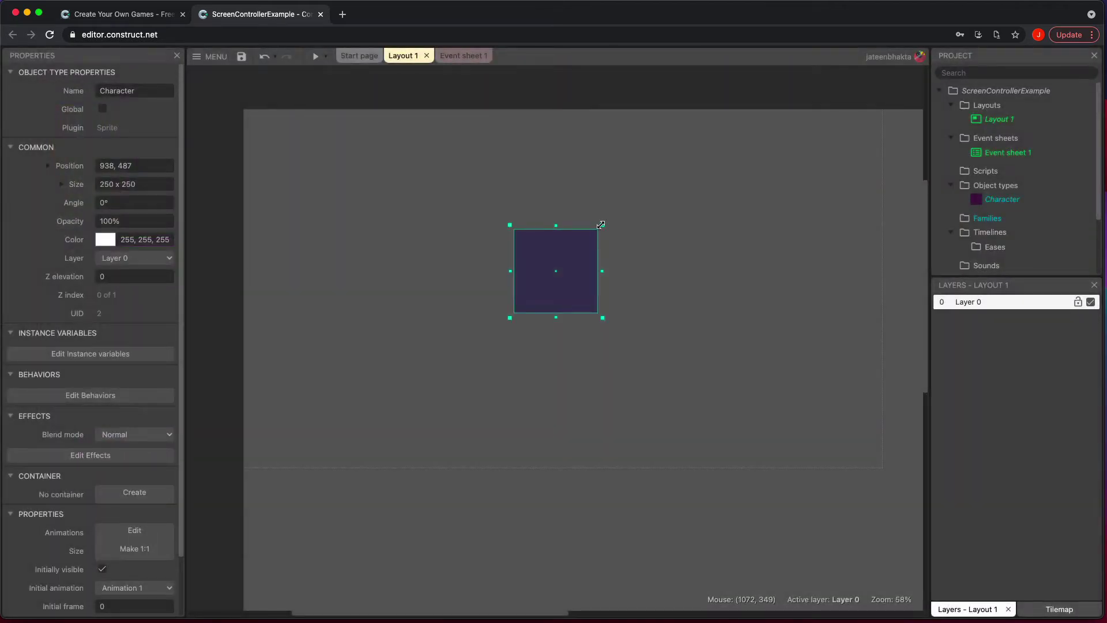
pyautogui.moveTo(603, 225); pyautogui.dragTo(549, 284)
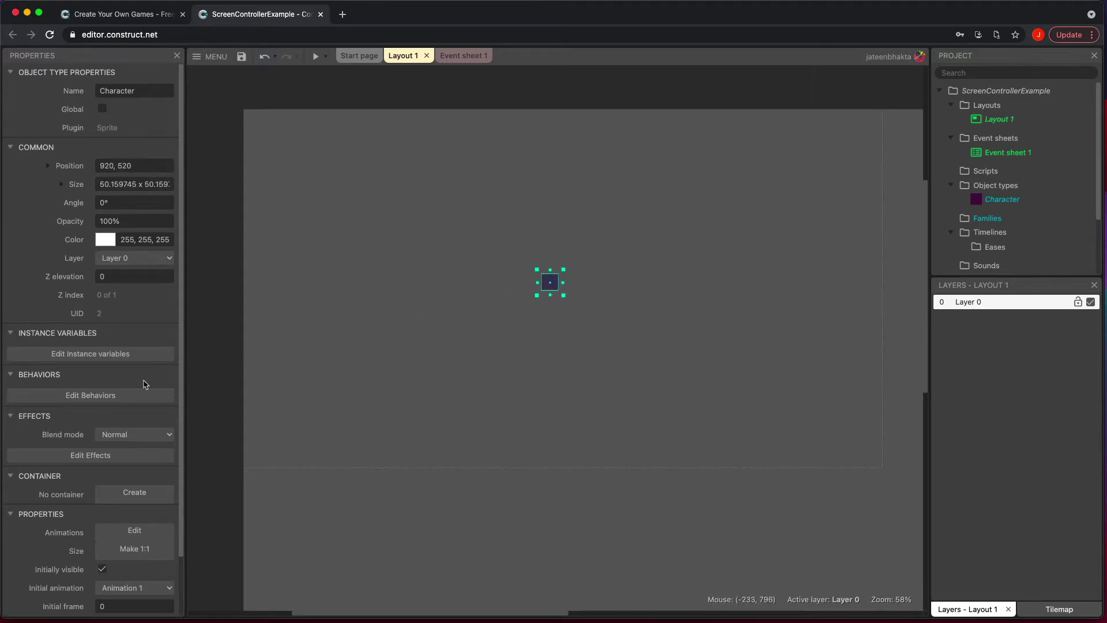
# Add the Scroll To and Platform behaviors to the Character.
pyautogui.click(123, 395)
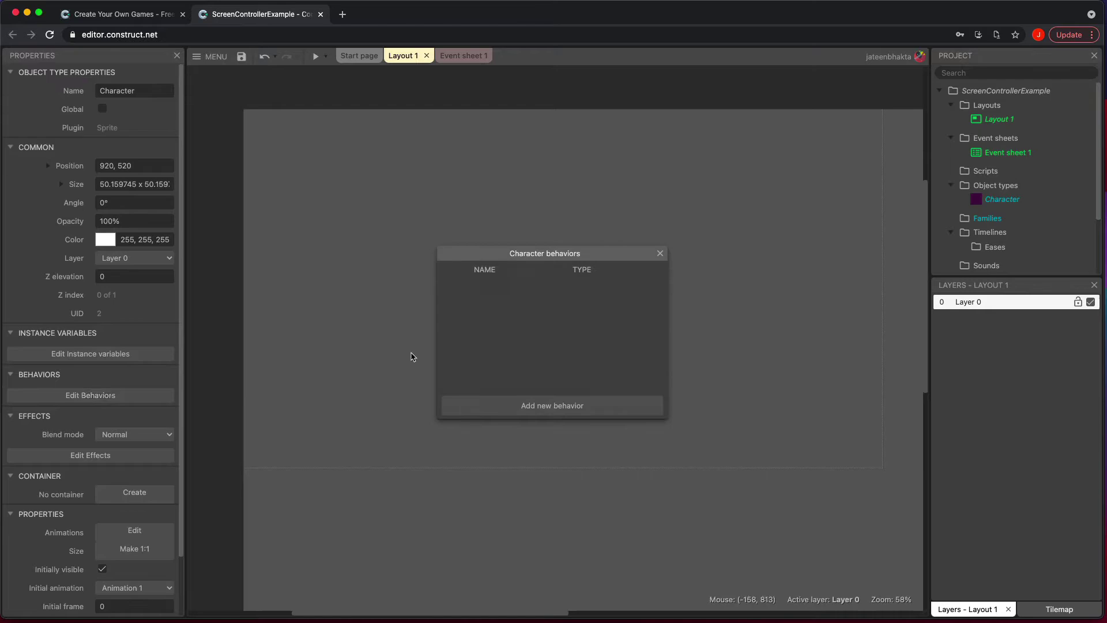
pyautogui.click(554, 403)
pyautogui.doubleClick(513, 424)
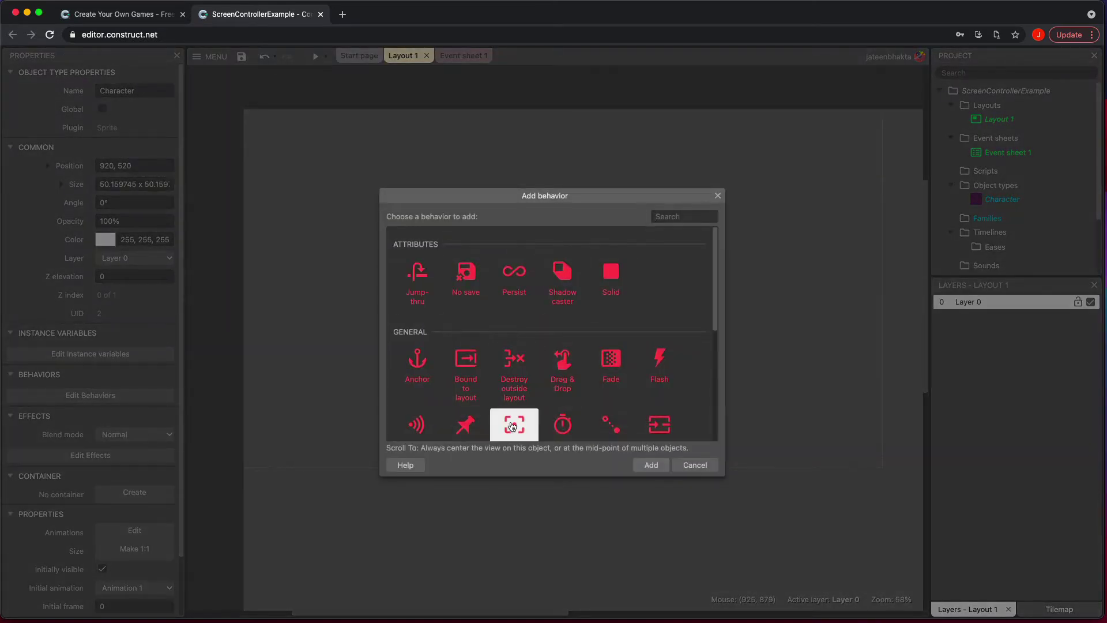
pyautogui.click(531, 403)
pyautogui.scroll(-5, 519, 369)
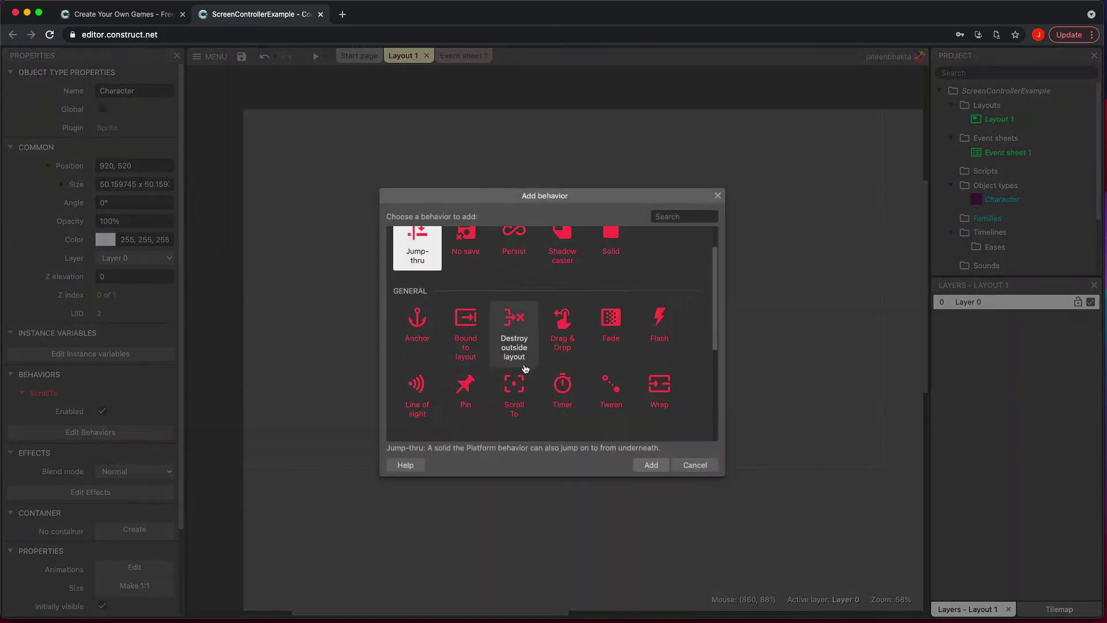
pyautogui.click(514, 352)
pyautogui.doubleClick(514, 353)
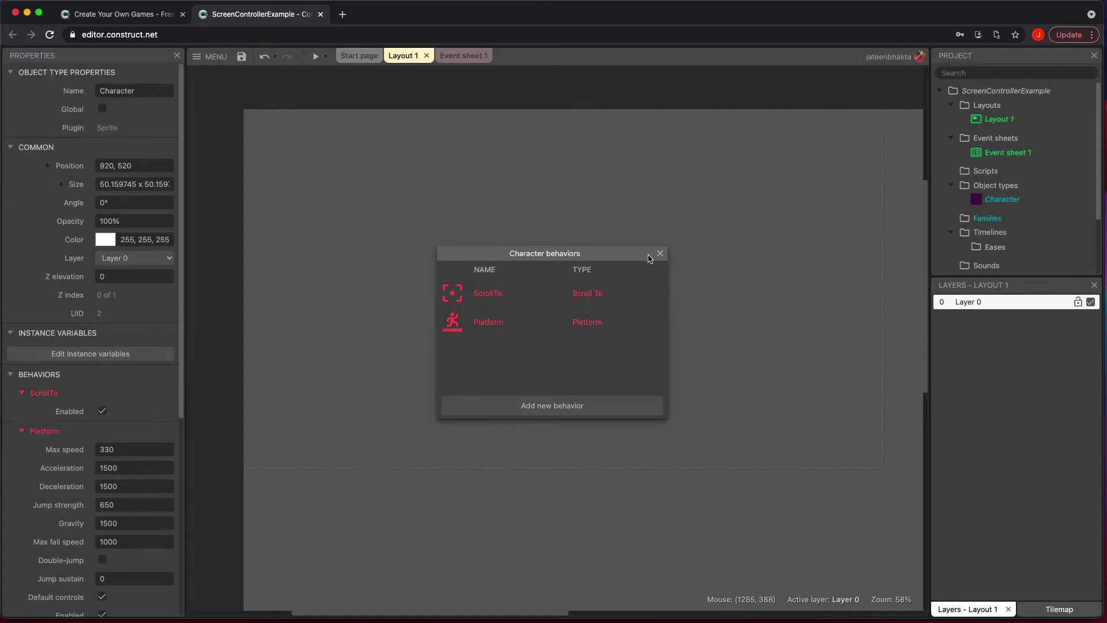
# Insert a new Sprite object named Platform.
pyautogui.click(659, 254)
pyautogui.doubleClick(630, 356)
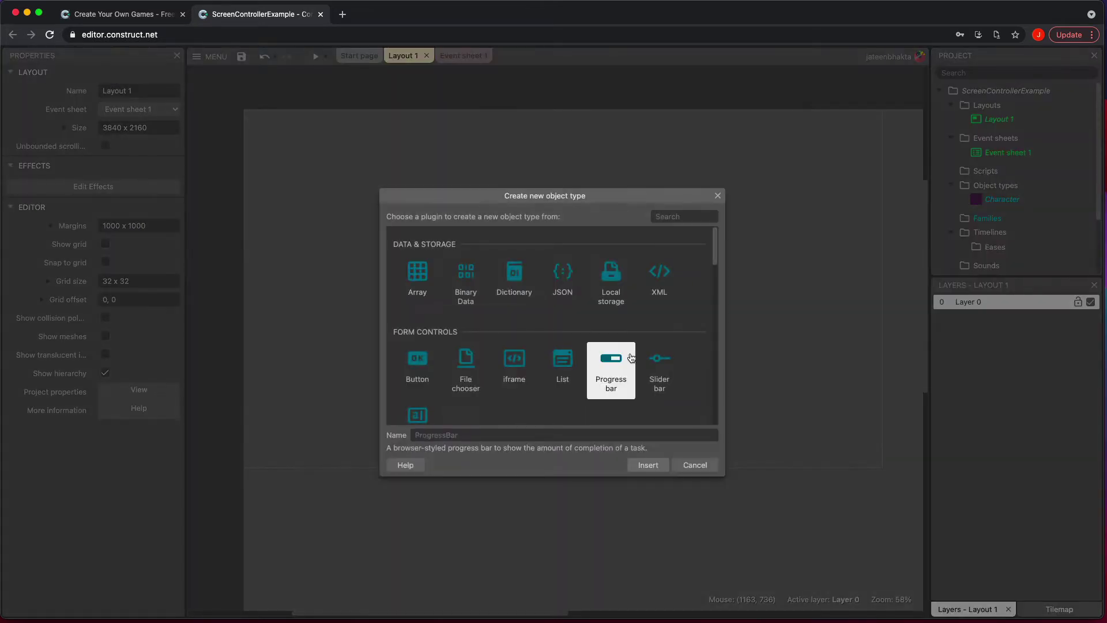
pyautogui.scroll(-3, 583, 380)
pyautogui.click(596, 397)
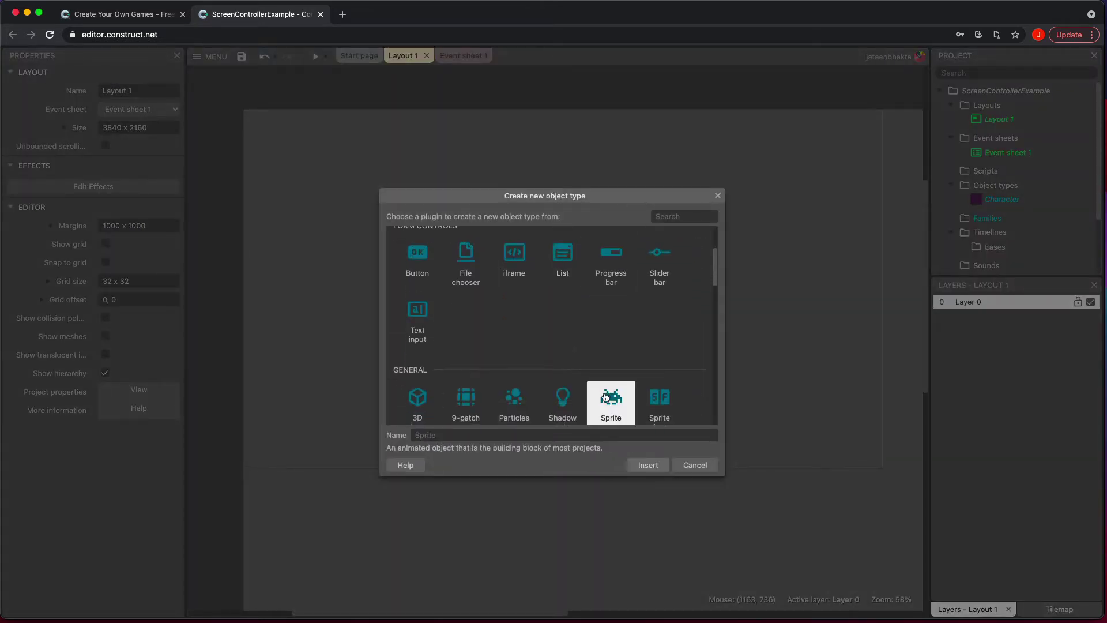
pyautogui.click(588, 432)
pyautogui.write('Pkatform')
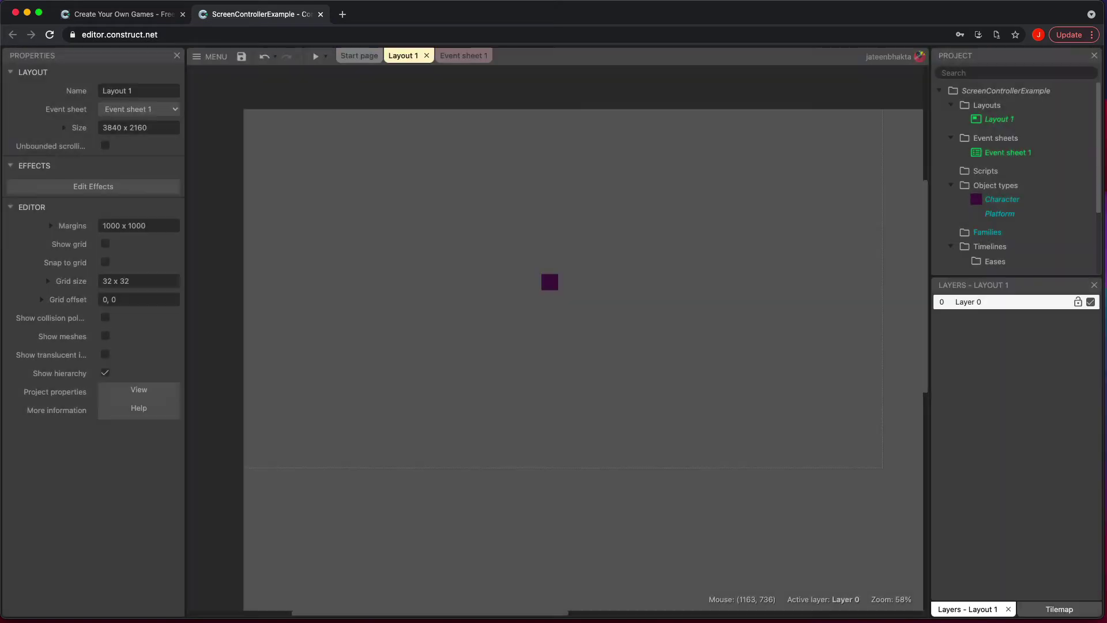
pyautogui.press('Return')
# Fill the Platform sprite dark green and squash it into a thin 629 x 28 bar.
pyautogui.click(563, 371)
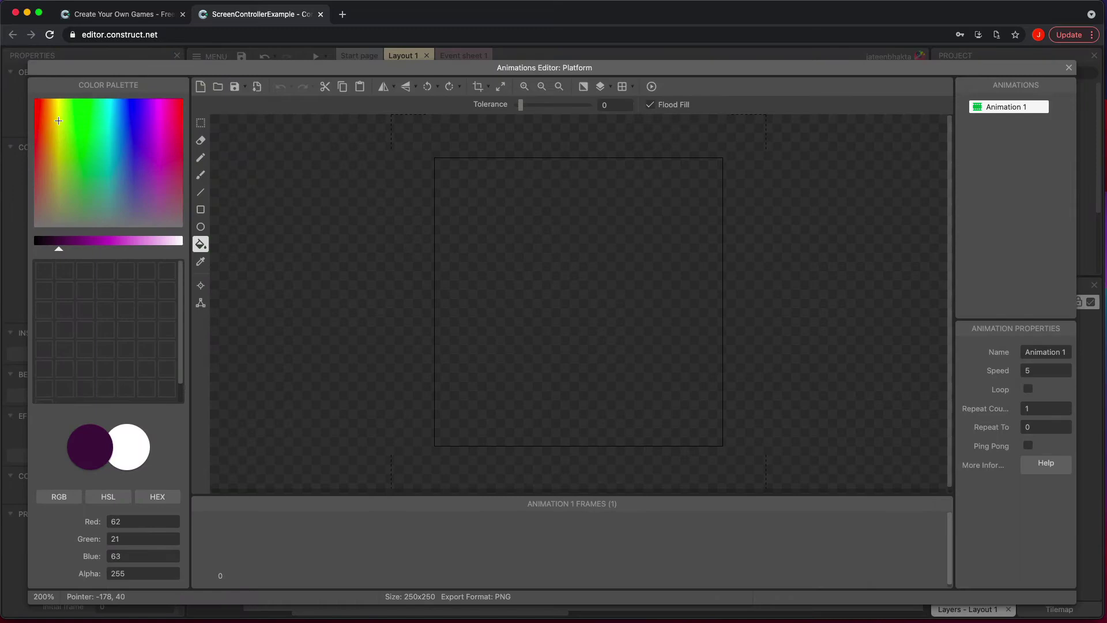
pyautogui.click(69, 128)
pyautogui.click(612, 235)
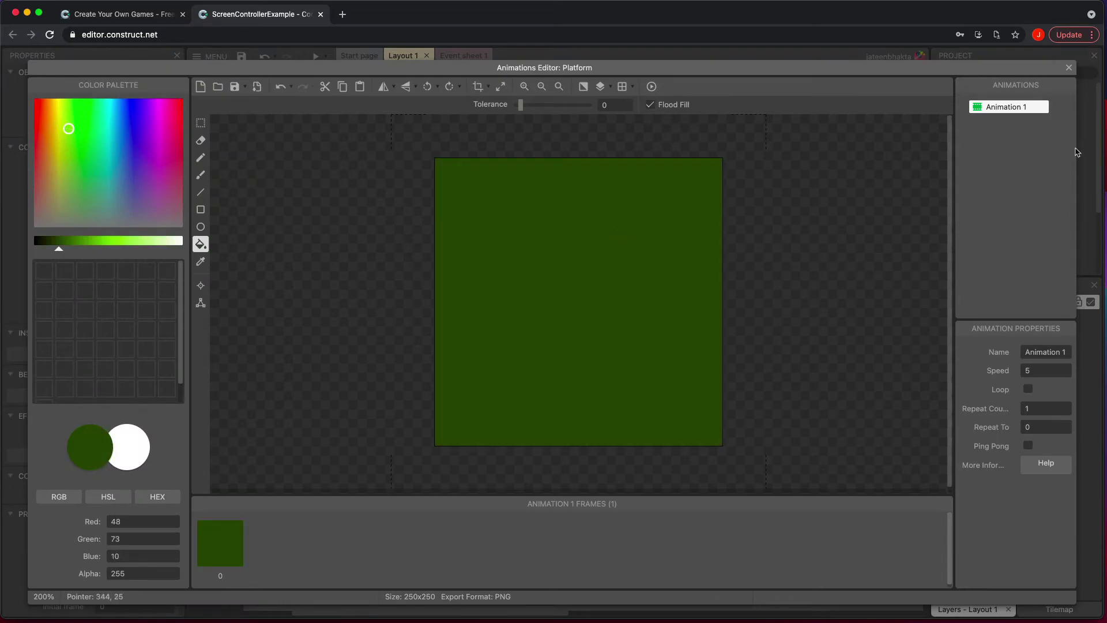
pyautogui.click(1068, 67)
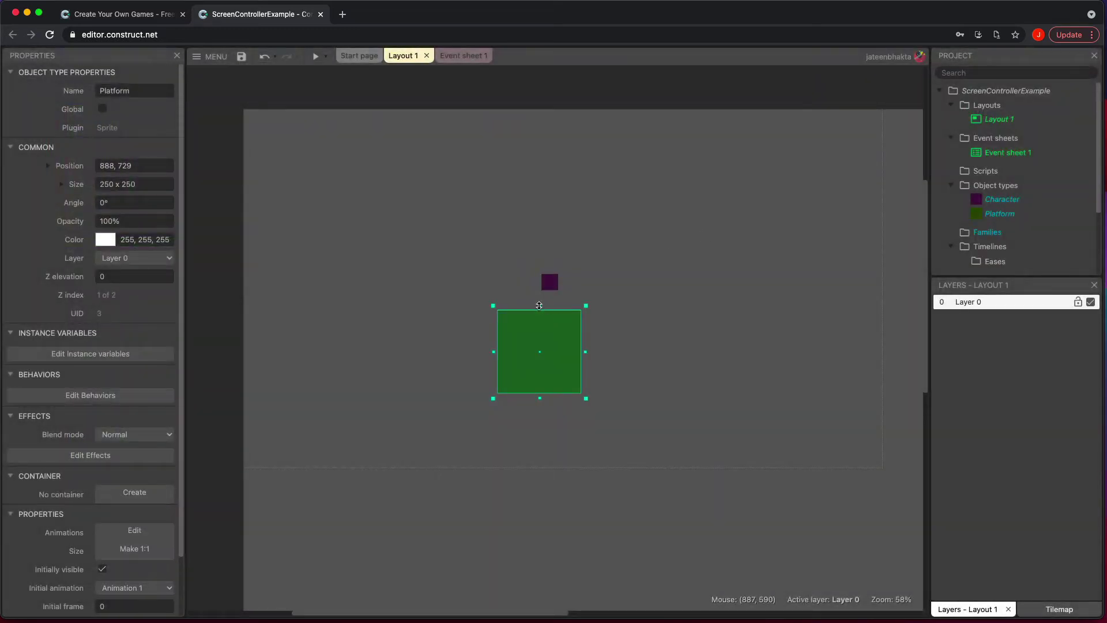
pyautogui.moveTo(539, 306); pyautogui.dragTo(622, 319)
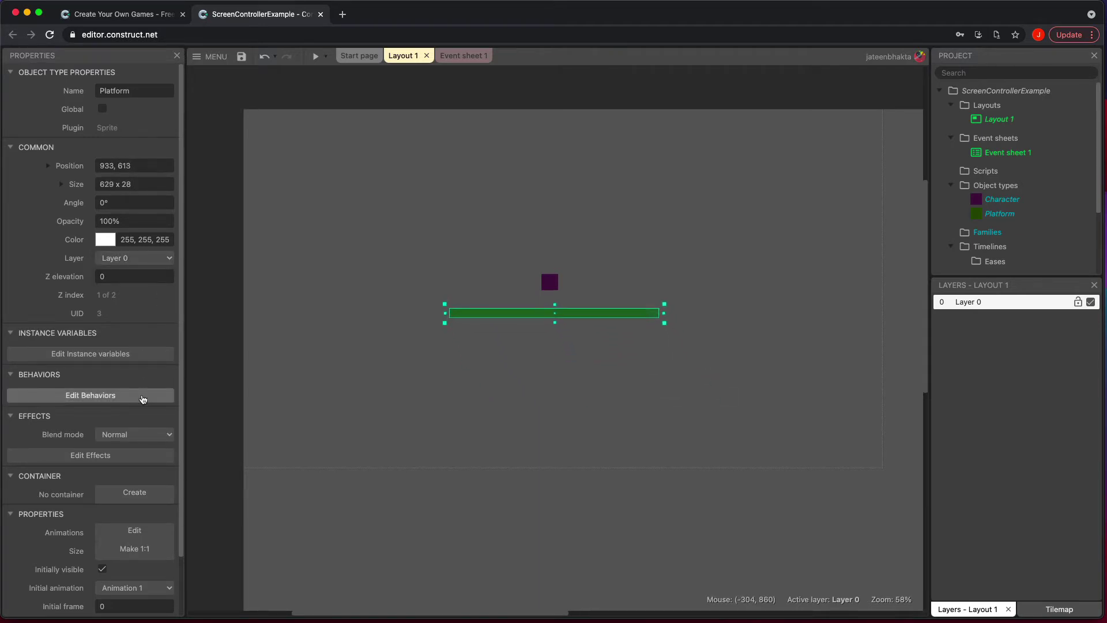
# Give the Platform sprite the Solid behavior, then deselect it.
pyautogui.click(144, 397)
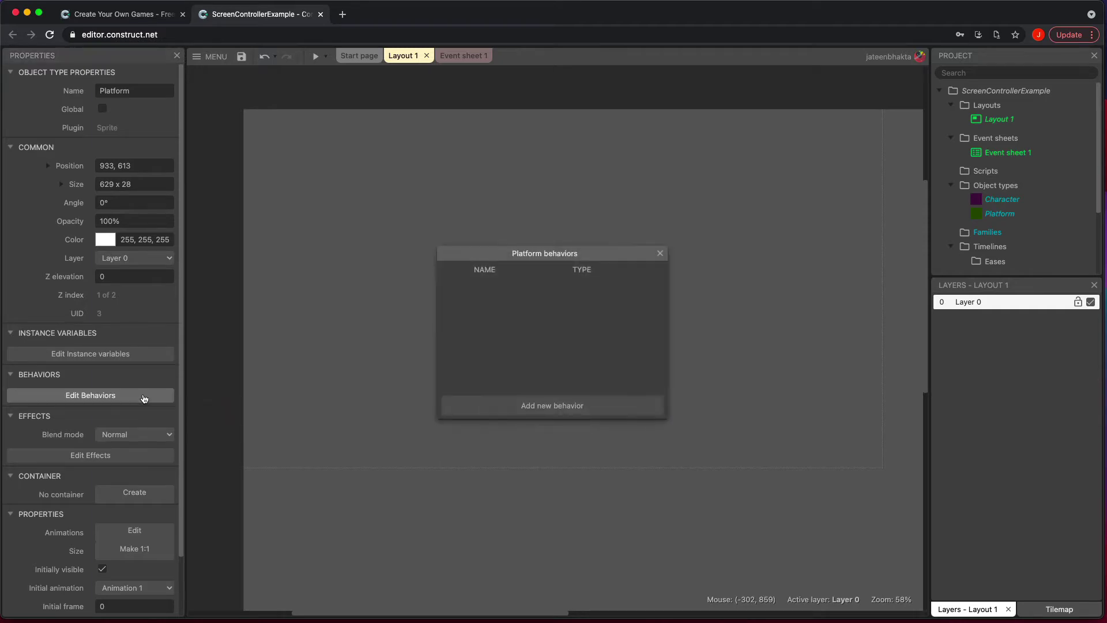
pyautogui.click(571, 410)
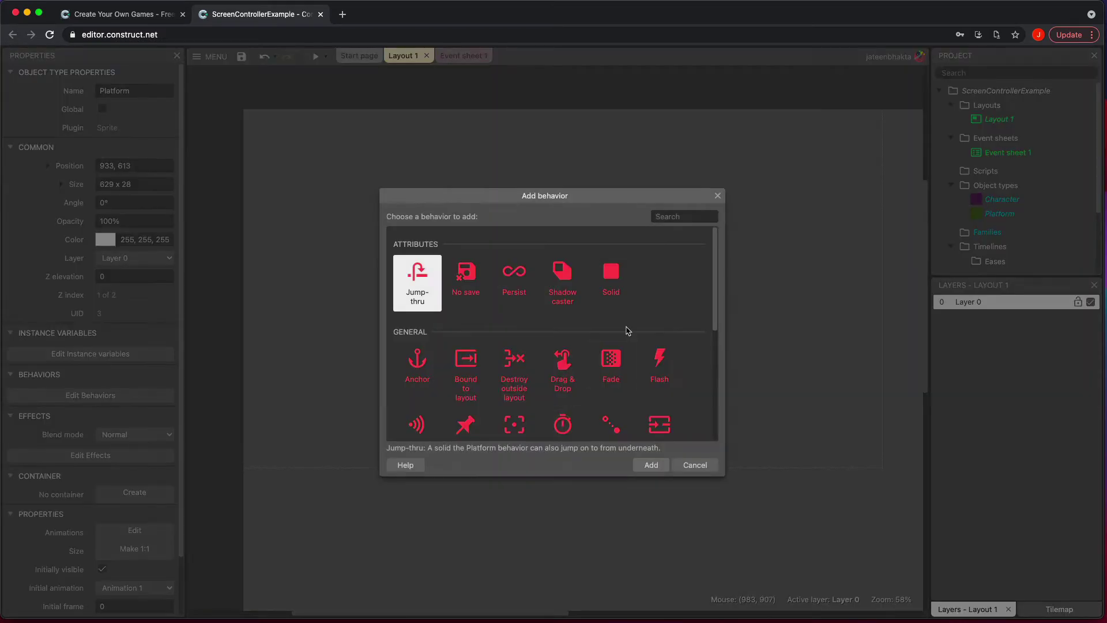
pyautogui.doubleClick(608, 275)
pyautogui.click(660, 253)
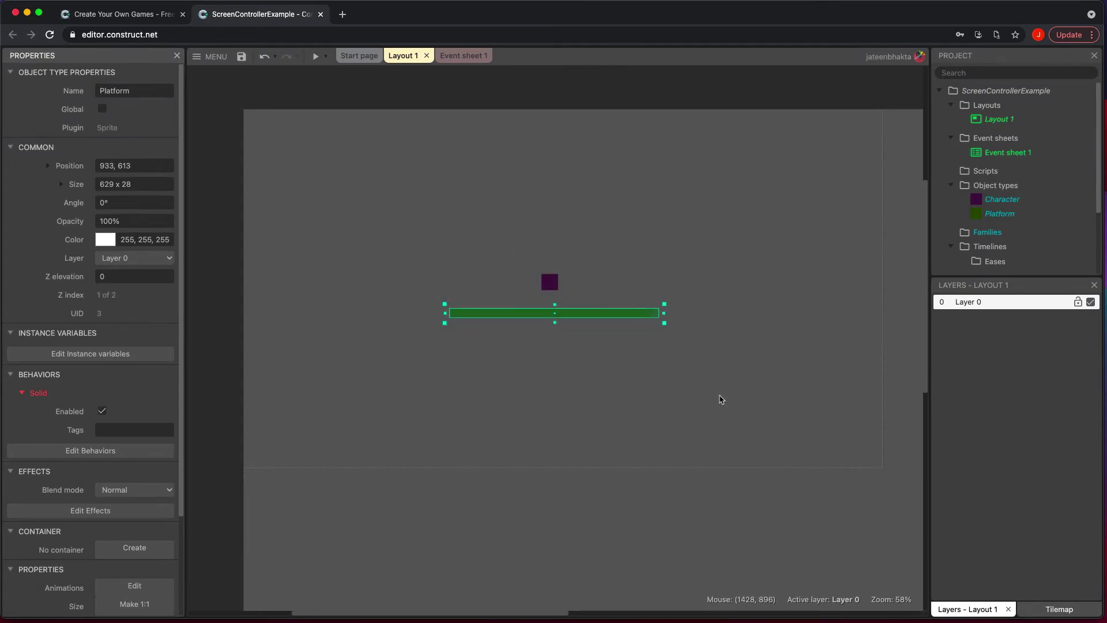
pyautogui.click(811, 96)
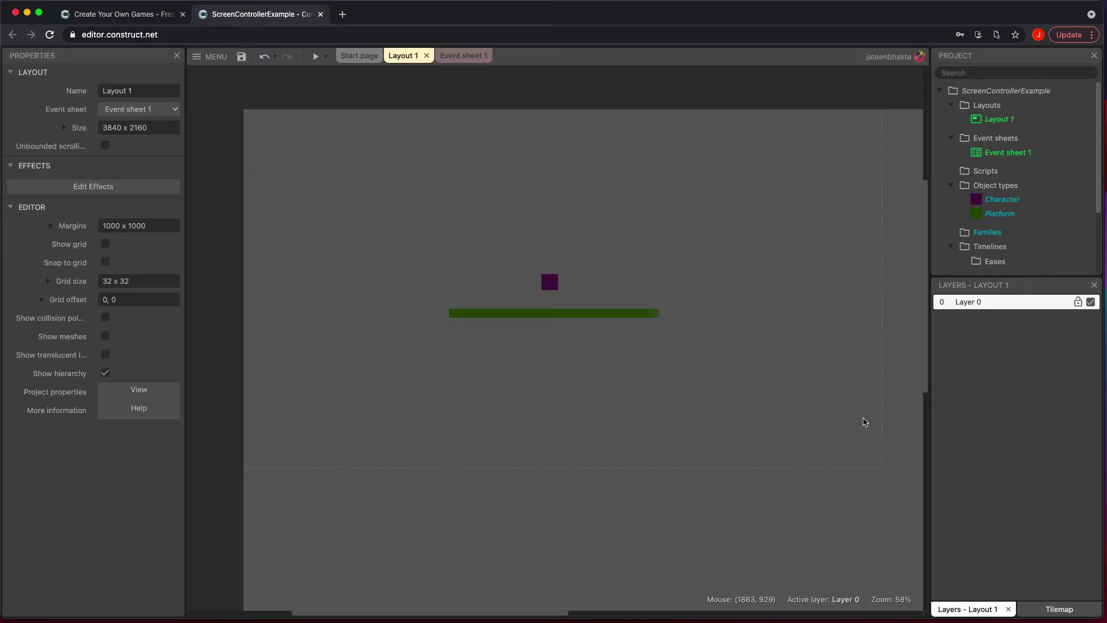
# Add a new layer named ContollerGuide above Layer 0.
pyautogui.rightClick(1010, 402)
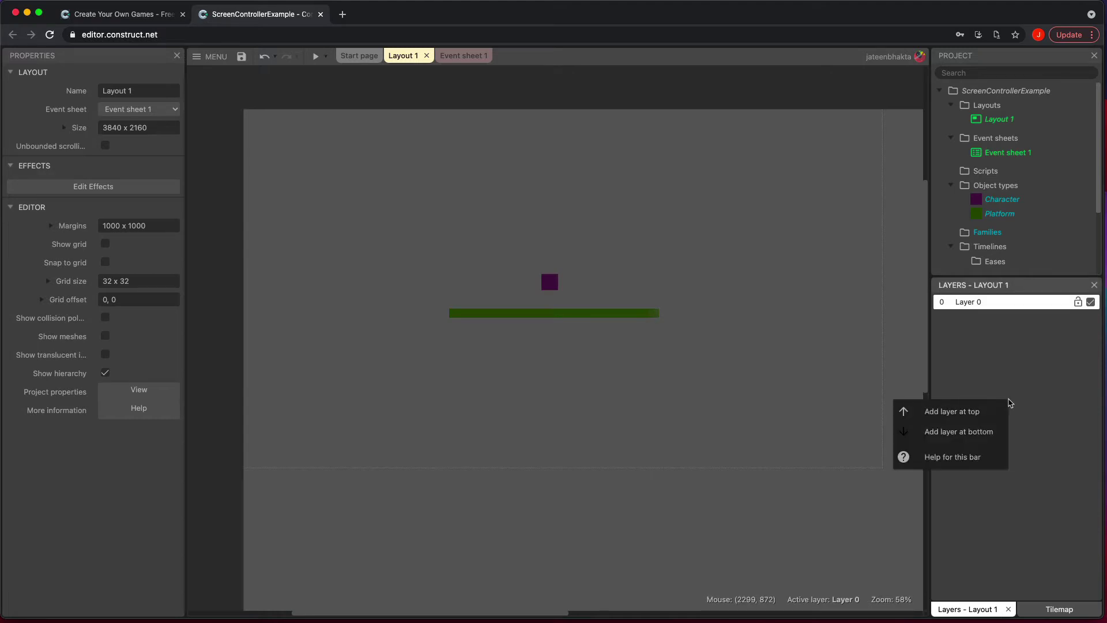
pyautogui.click(988, 411)
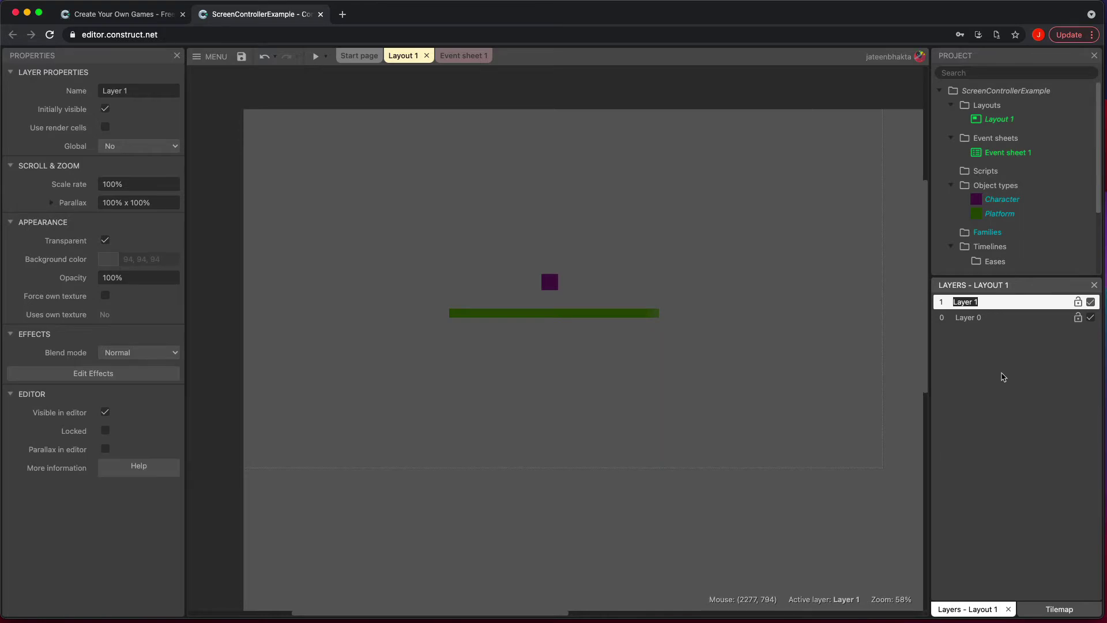
pyautogui.write('Con')
pyautogui.write('toll')
pyautogui.write('erGuide')
pyautogui.press('Return')
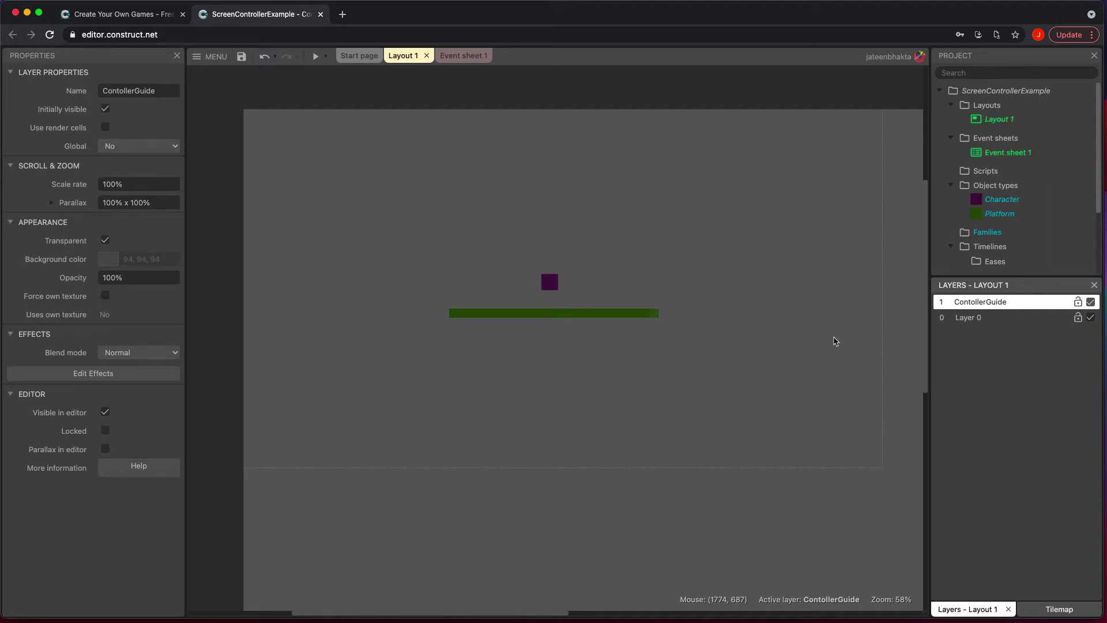
# Insert the Touch input object into the project.
pyautogui.doubleClick(784, 343)
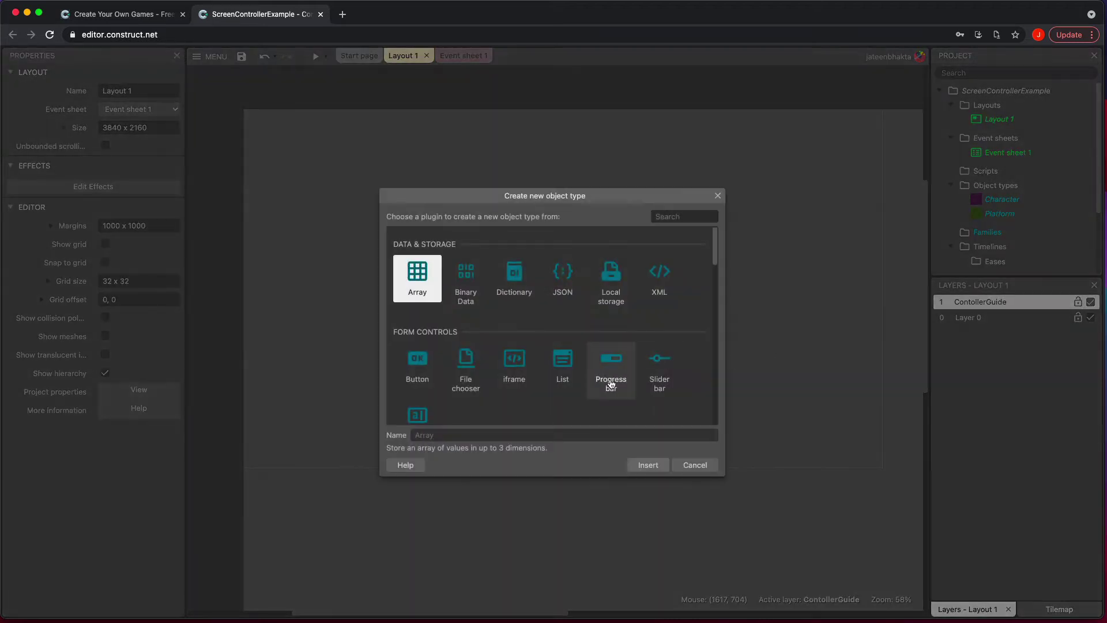
pyautogui.scroll(-3, 611, 385)
pyautogui.scroll(-5, 611, 383)
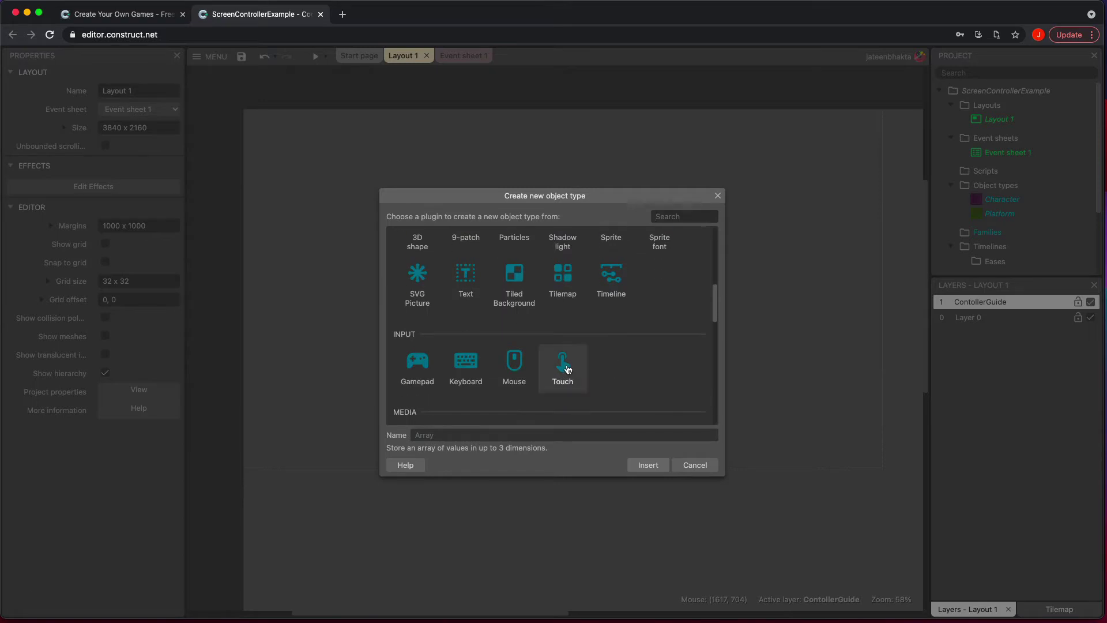
pyautogui.doubleClick(568, 369)
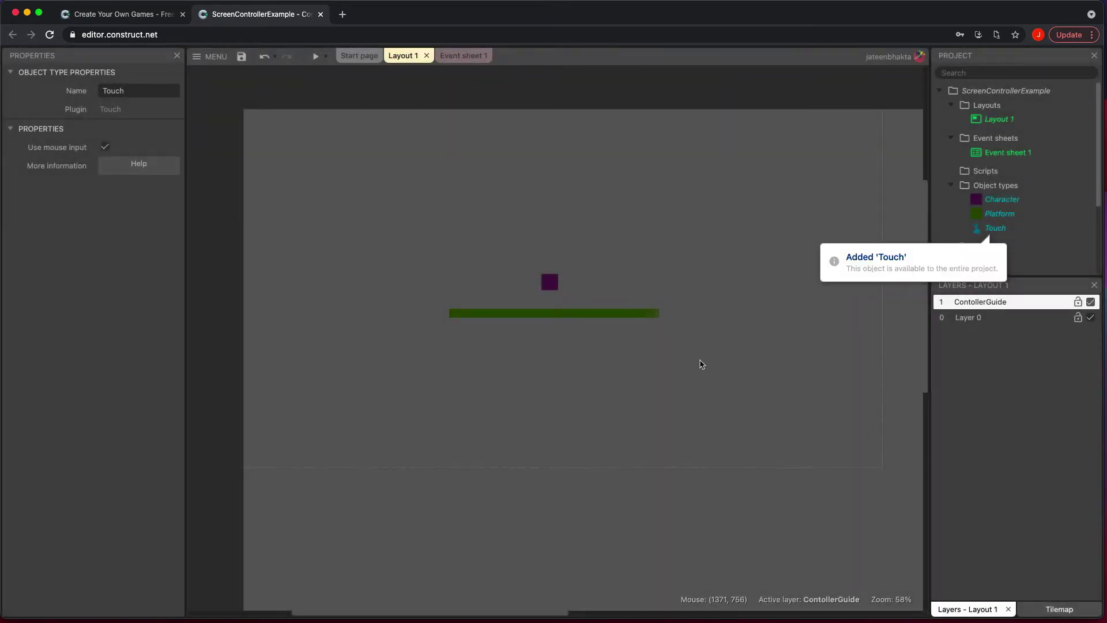
# Create a LeftController sprite filled dark blue on the layout.
pyautogui.doubleClick(701, 365)
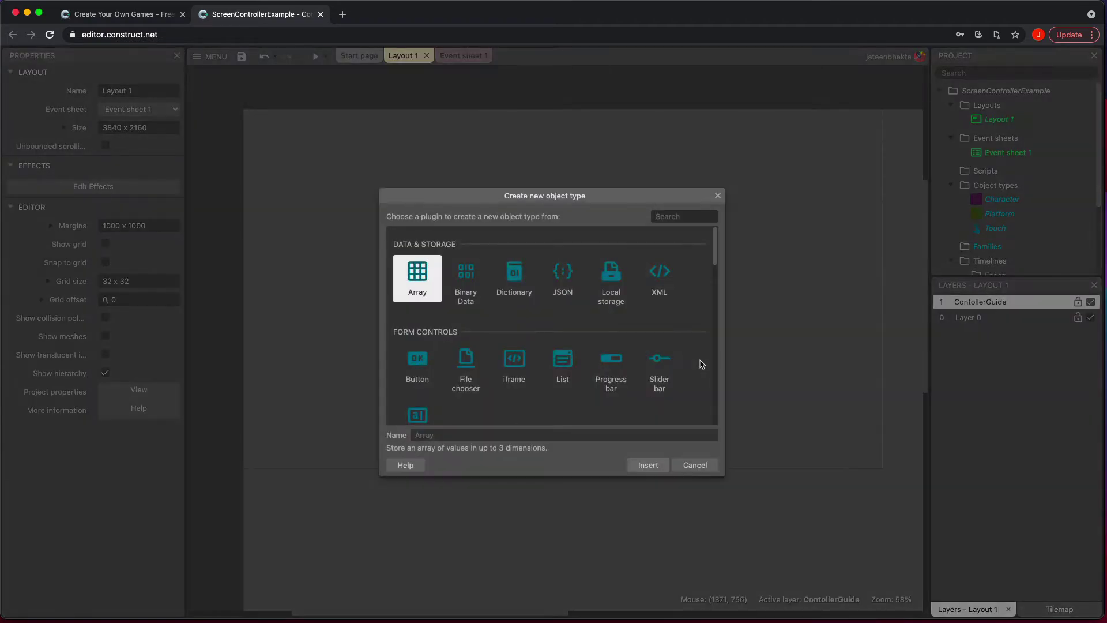
pyautogui.scroll(-3, 575, 314)
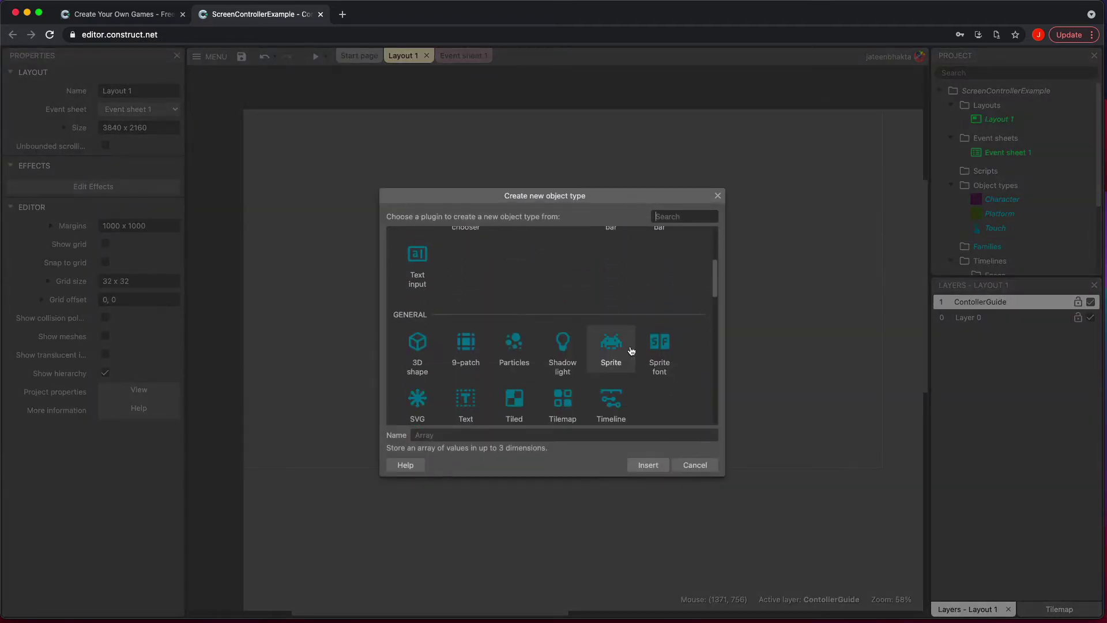
pyautogui.click(616, 360)
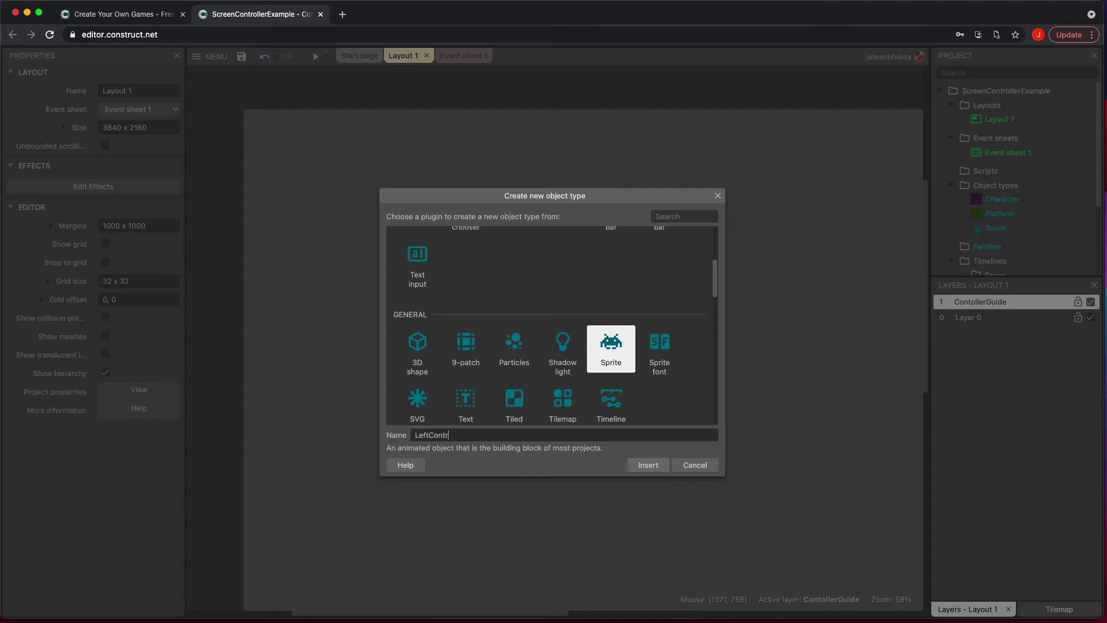
pyautogui.press('Return')
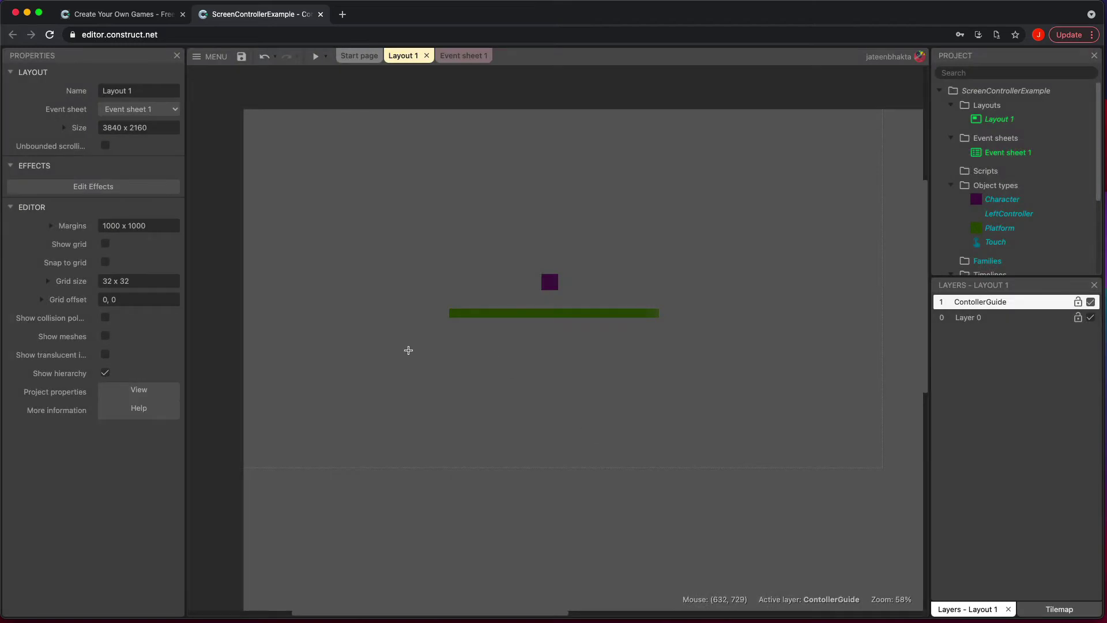
pyautogui.click(408, 348)
pyautogui.click(123, 121)
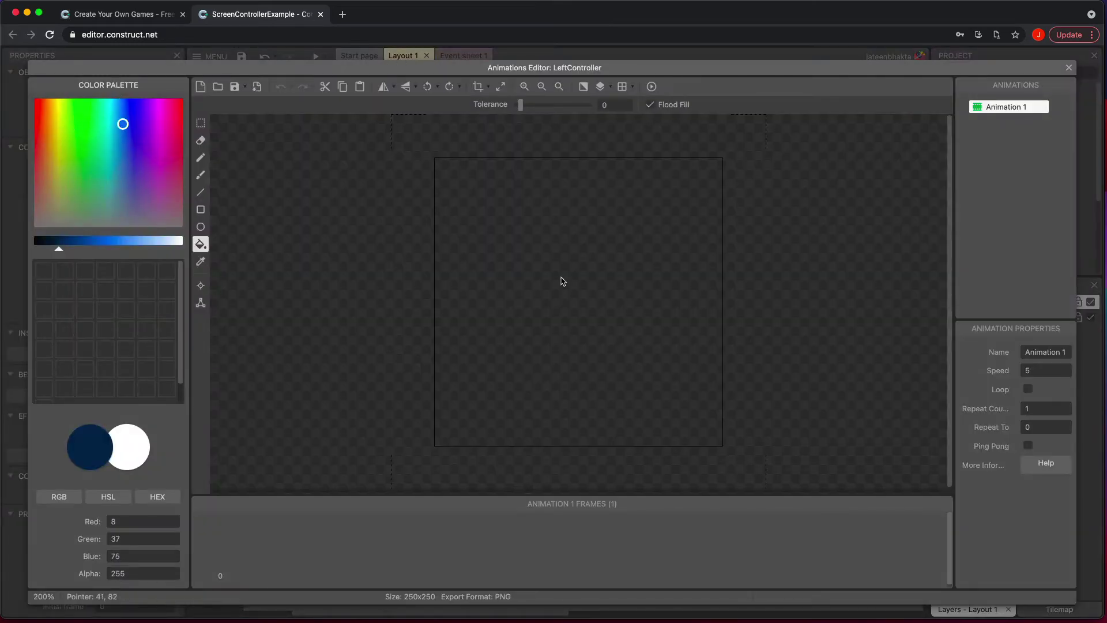
pyautogui.click(647, 306)
pyautogui.click(1068, 67)
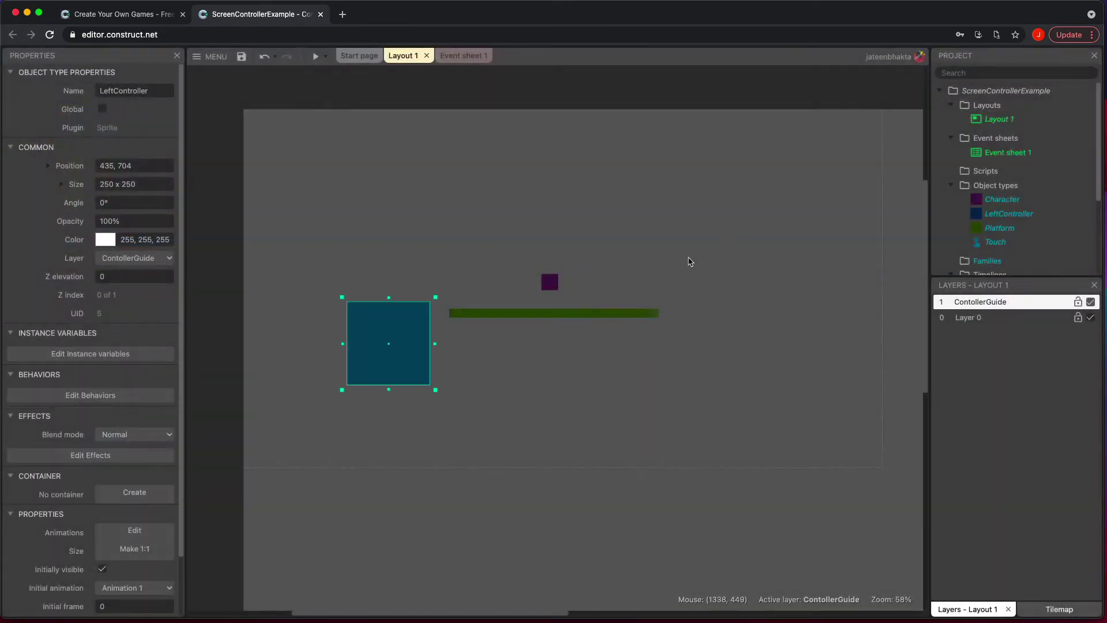
# Stretch LeftController to 1022 x 1081 covering the layout's left side top to bottom.
pyautogui.moveTo(416, 323); pyautogui.dragTo(590, 283)
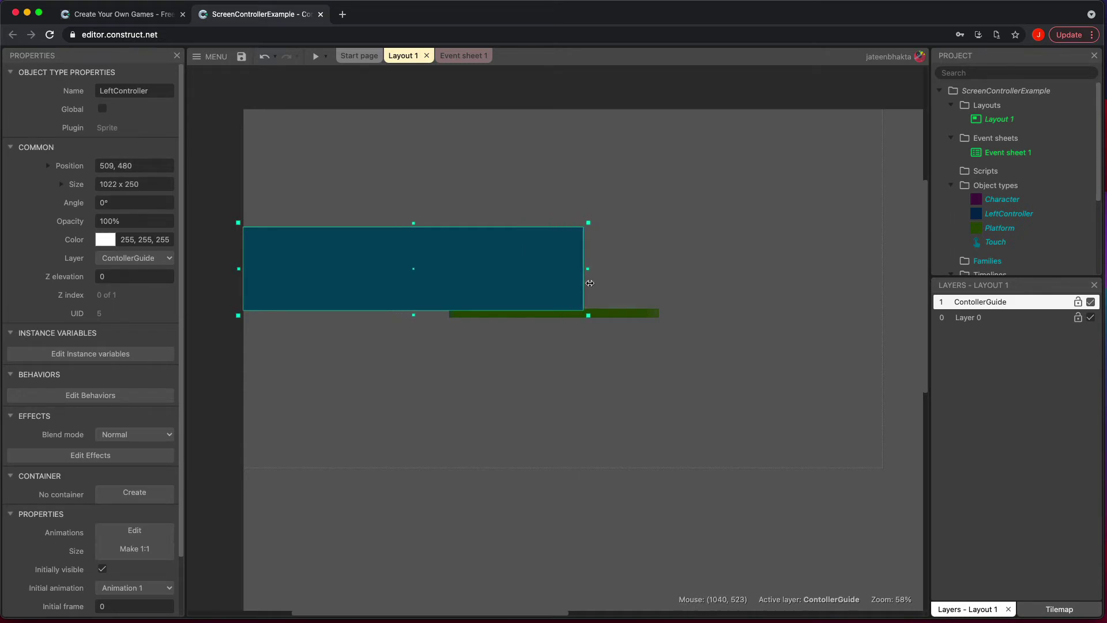
pyautogui.moveTo(415, 313); pyautogui.dragTo(394, 473)
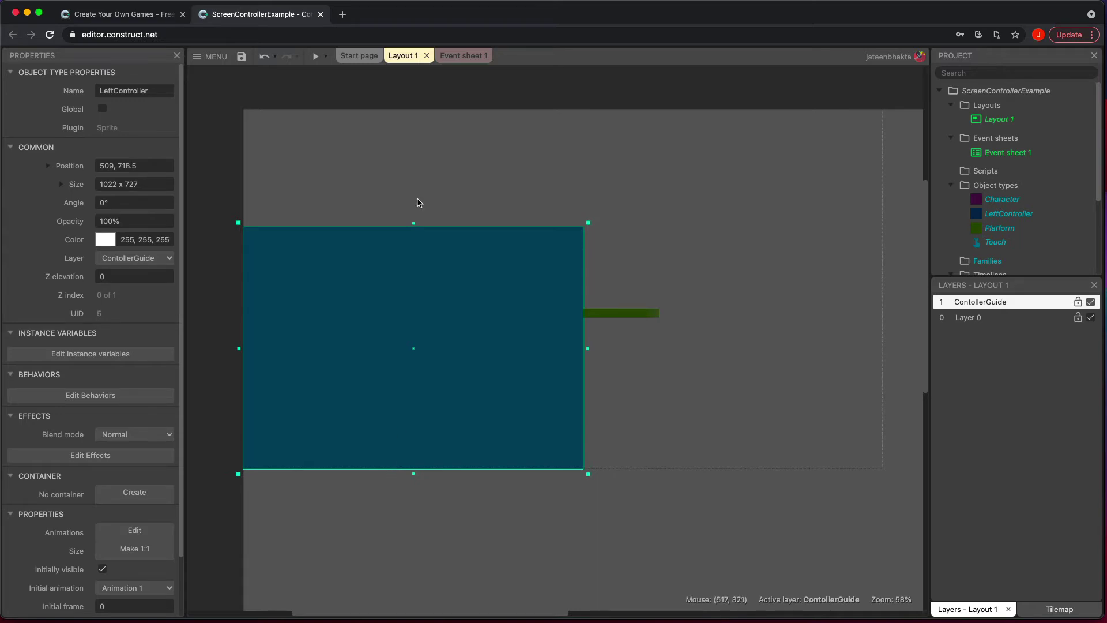
pyautogui.moveTo(414, 224); pyautogui.dragTo(439, 109)
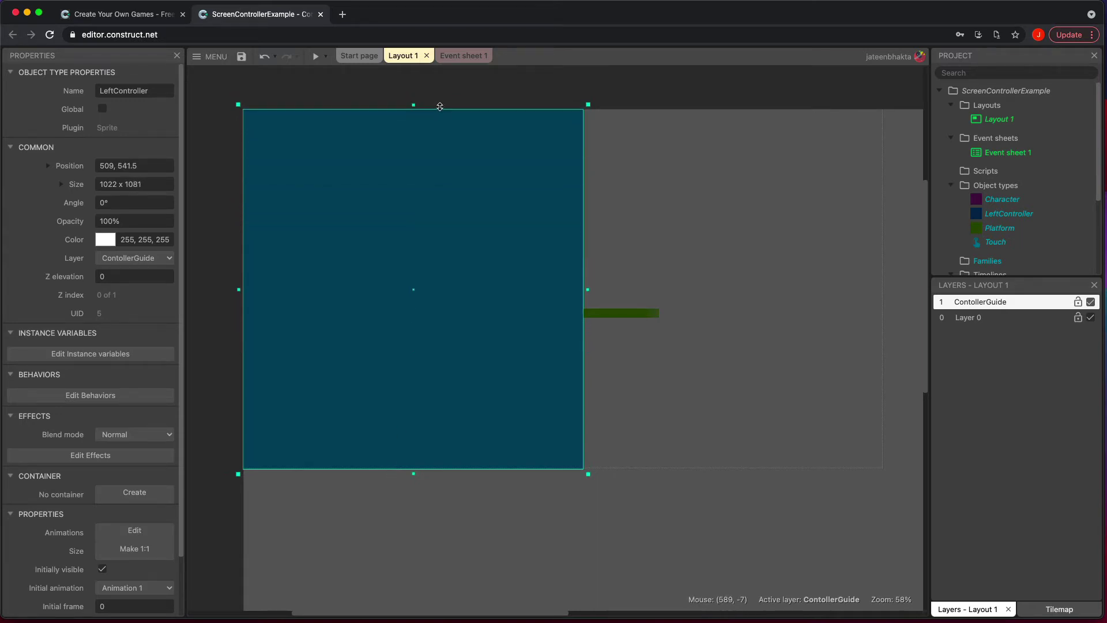
pyautogui.click(692, 196)
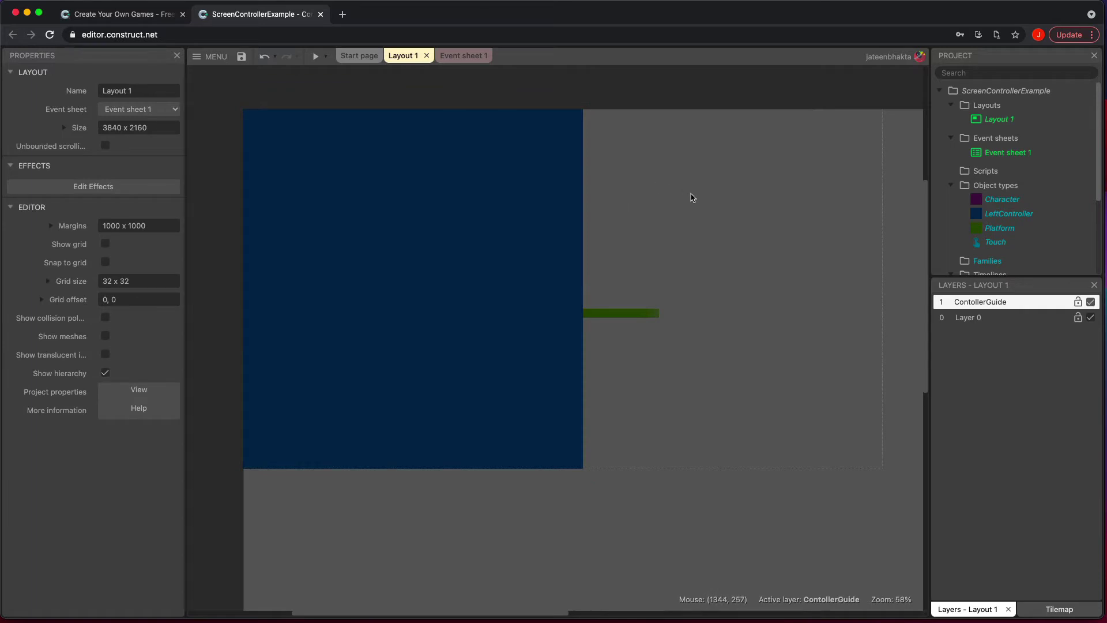
# Insert a Text object named LeftControllerTxt on the blue zone.
pyautogui.doubleClick(692, 196)
pyautogui.scroll(-2, 575, 368)
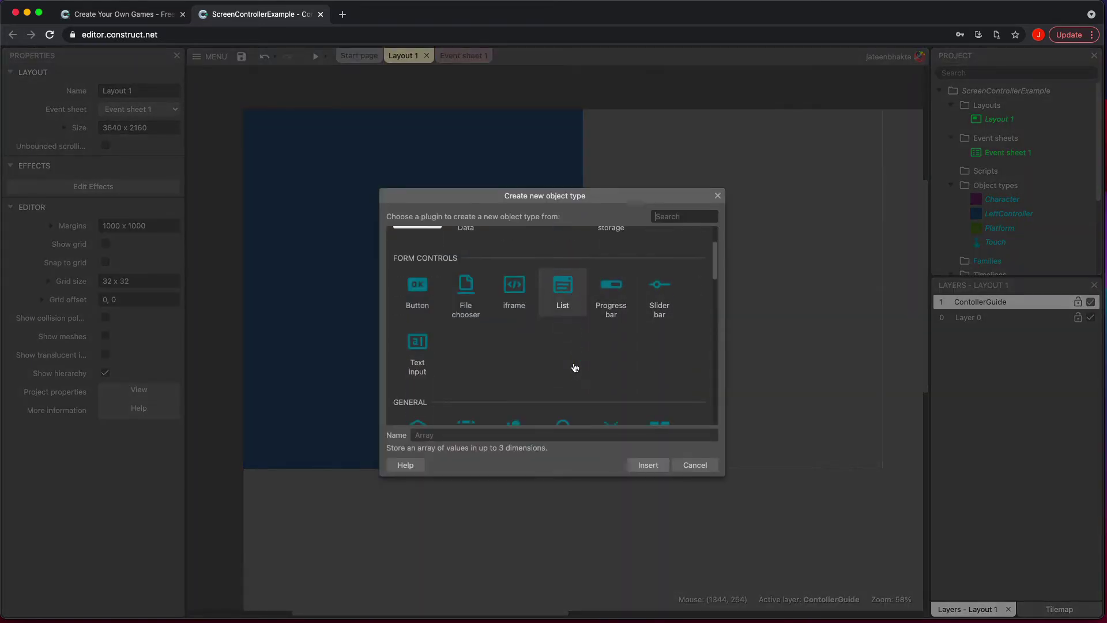
pyautogui.scroll(-1, 575, 368)
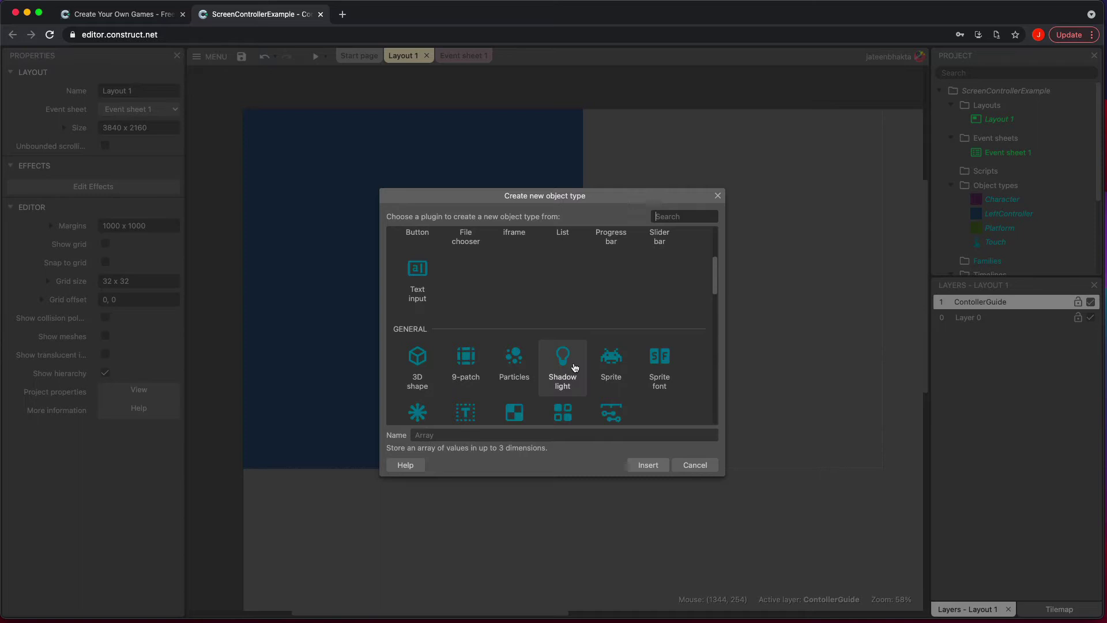
pyautogui.scroll(-1, 575, 367)
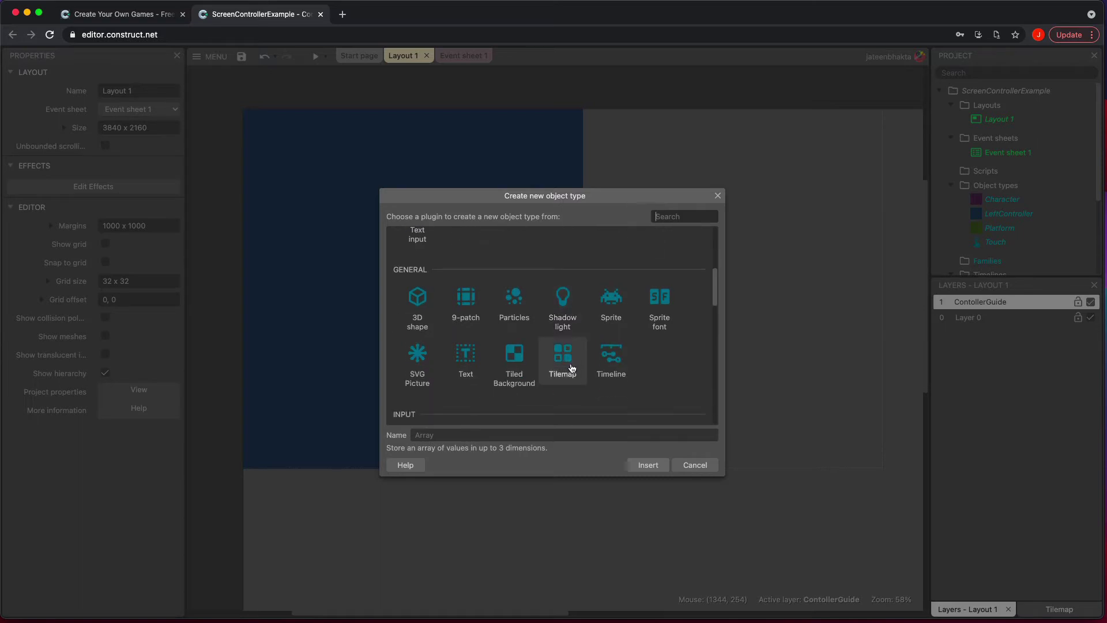
pyautogui.click(466, 359)
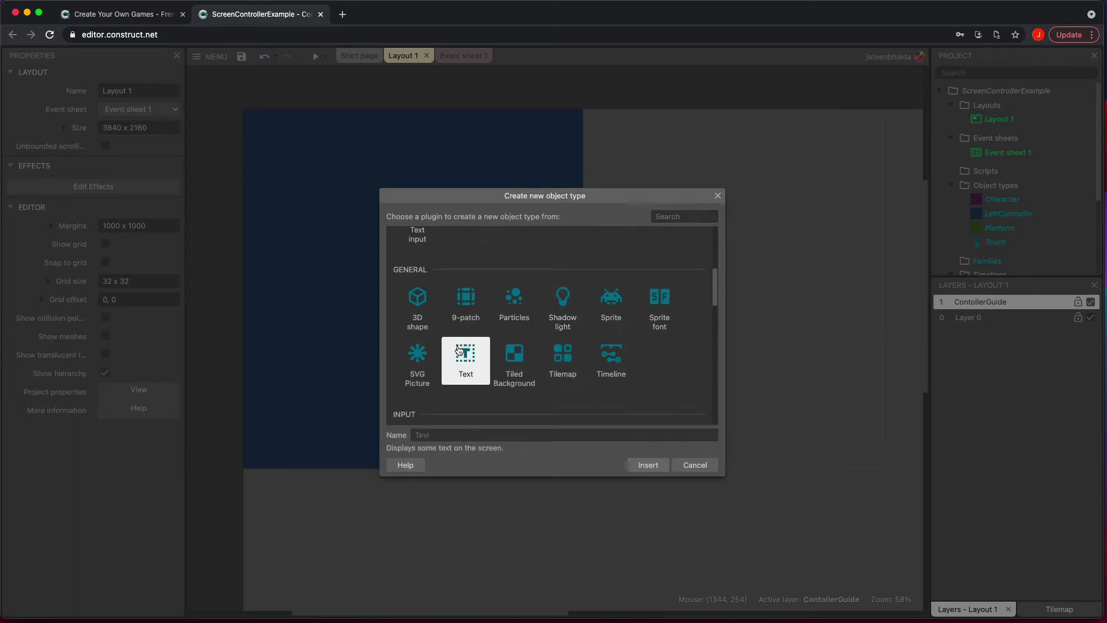
pyautogui.click(480, 428)
pyautogui.write('LeftControllerTxt')
pyautogui.press('Return')
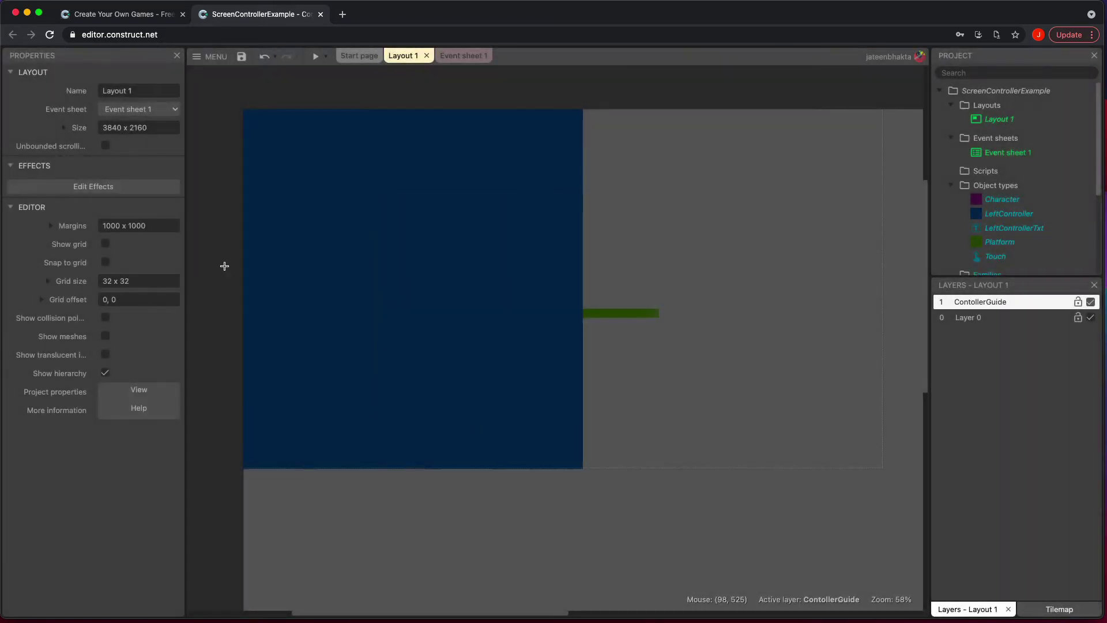
pyautogui.click(281, 278)
# Set the label text to 'Left Controller' at size 48 and enlarge its box.
pyautogui.doubleClick(295, 282)
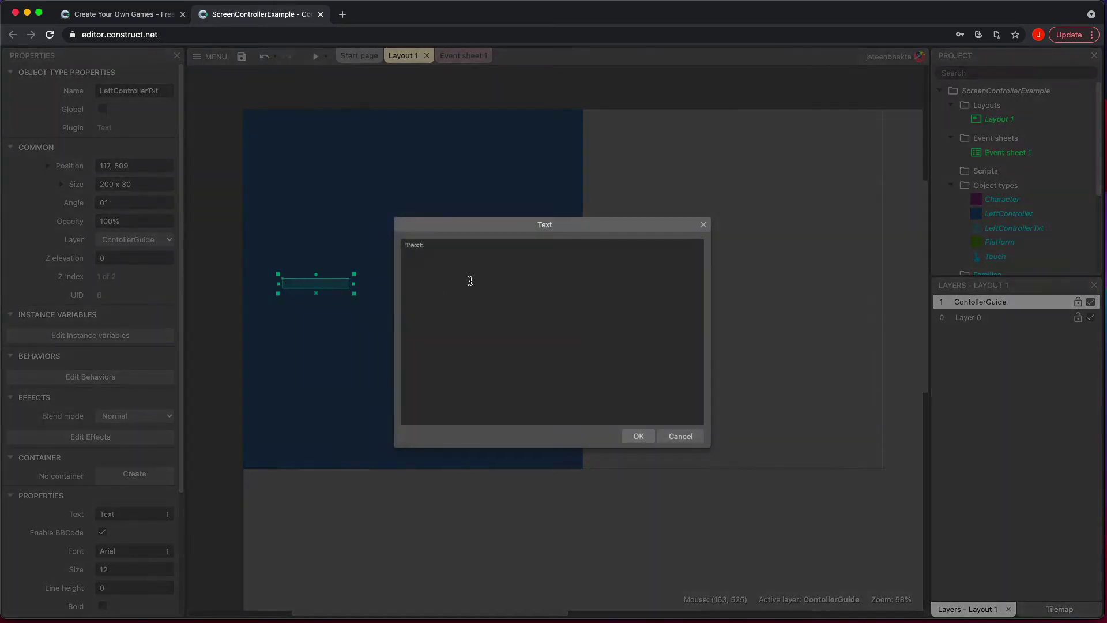
pyautogui.write('Left Controller')
pyautogui.press('Return')
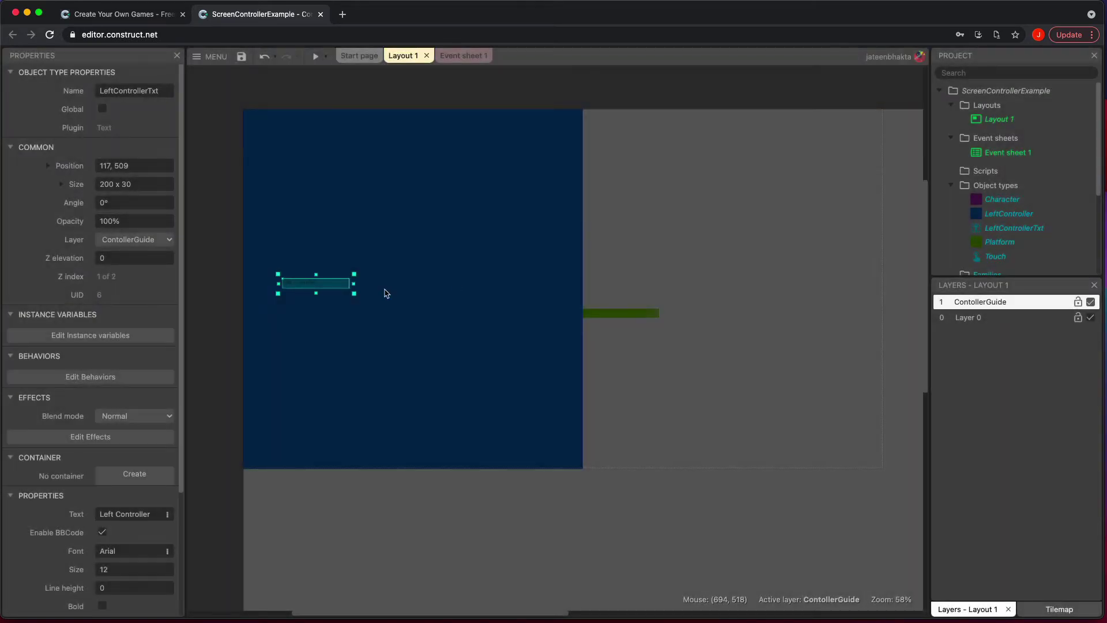
pyautogui.click(141, 570)
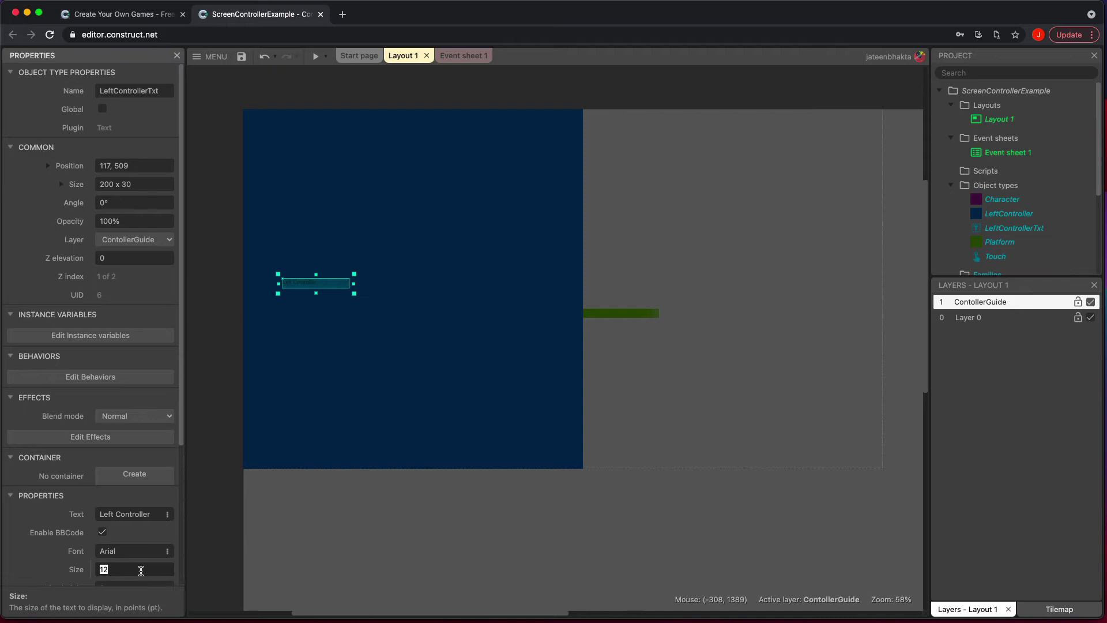
pyautogui.write('48')
pyautogui.press('Tab')
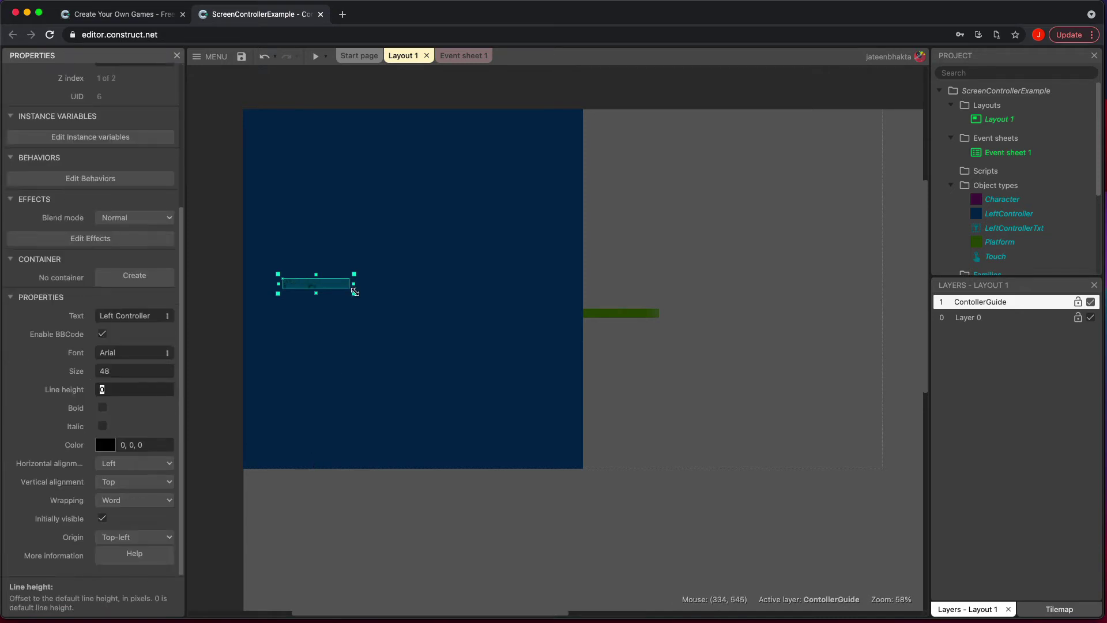
pyautogui.moveTo(354, 294); pyautogui.dragTo(414, 336)
pyautogui.click(440, 361)
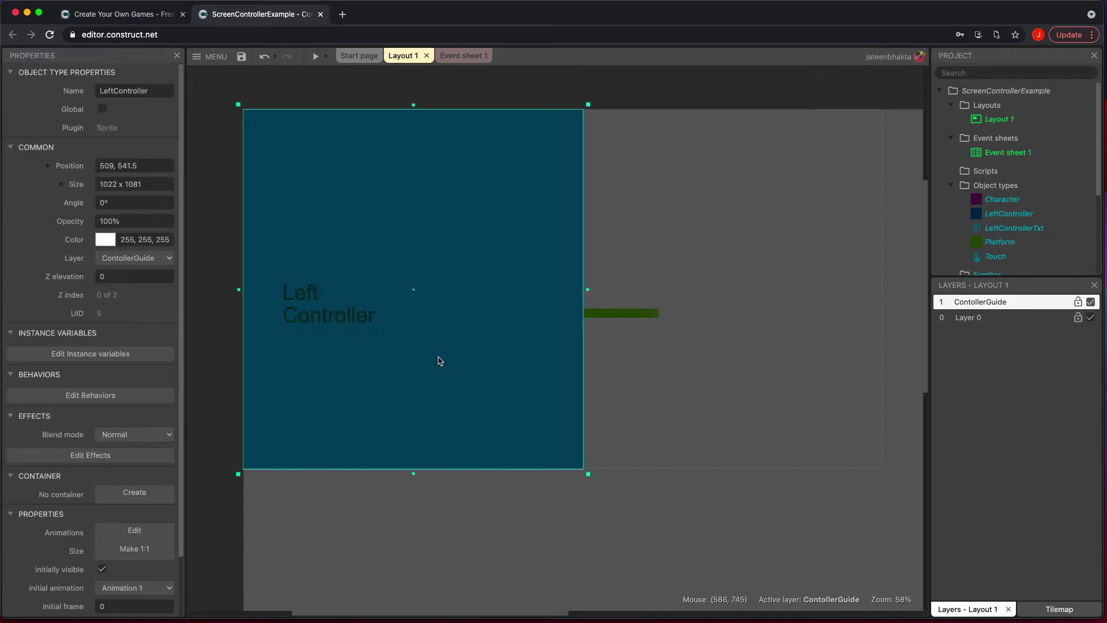
pyautogui.click(729, 247)
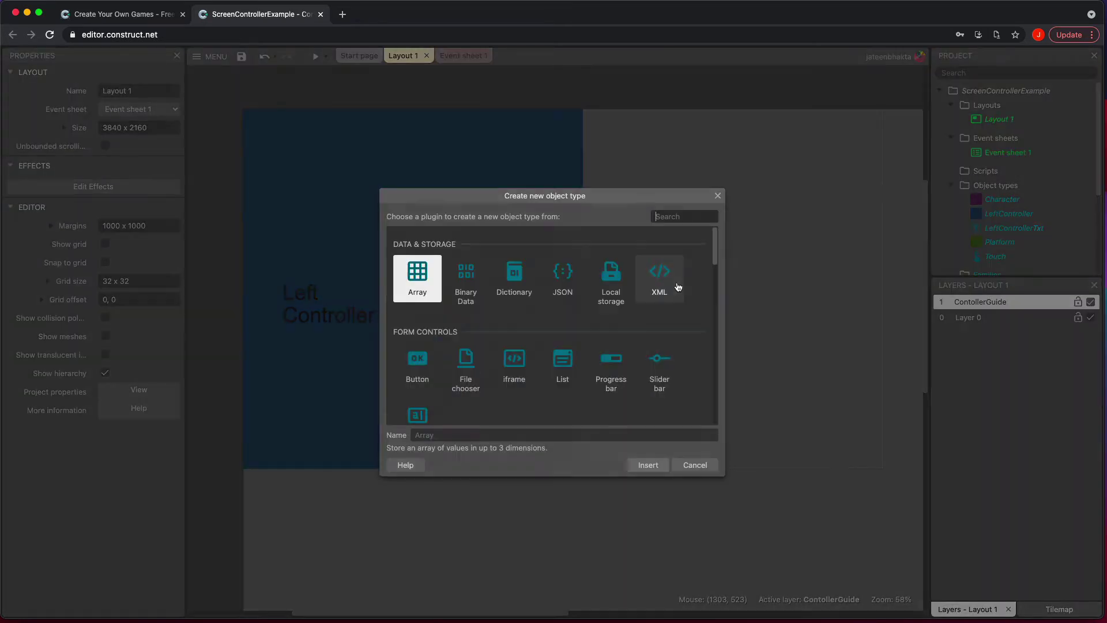
# Create a new sprite named RightController on the layout.
pyautogui.scroll(-3, 611, 375)
pyautogui.click(610, 381)
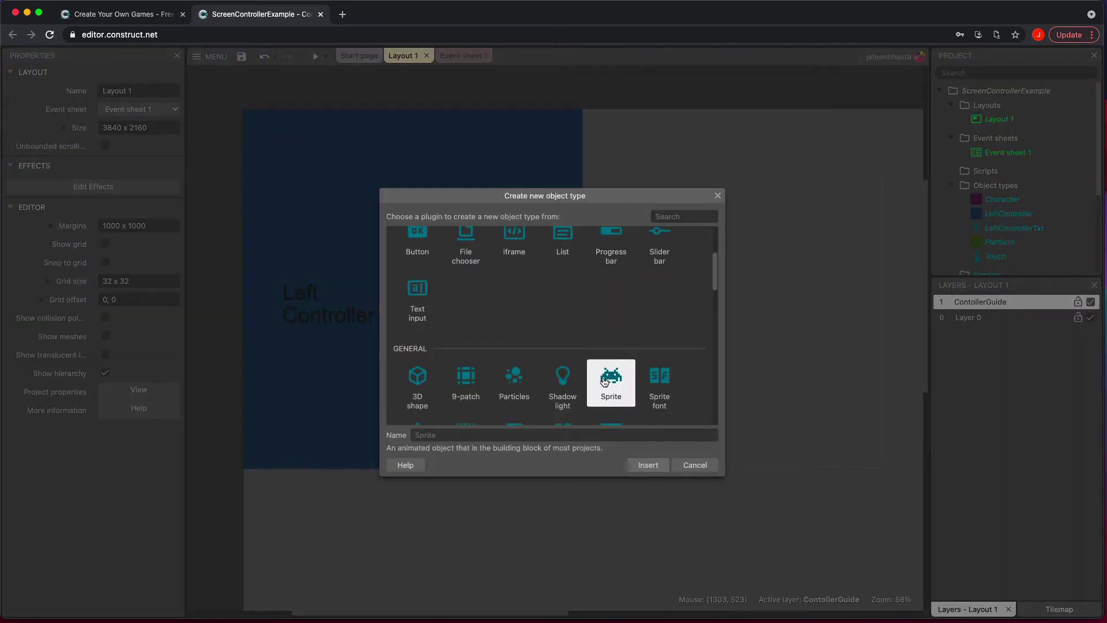
pyautogui.click(587, 434)
pyautogui.write('RightController')
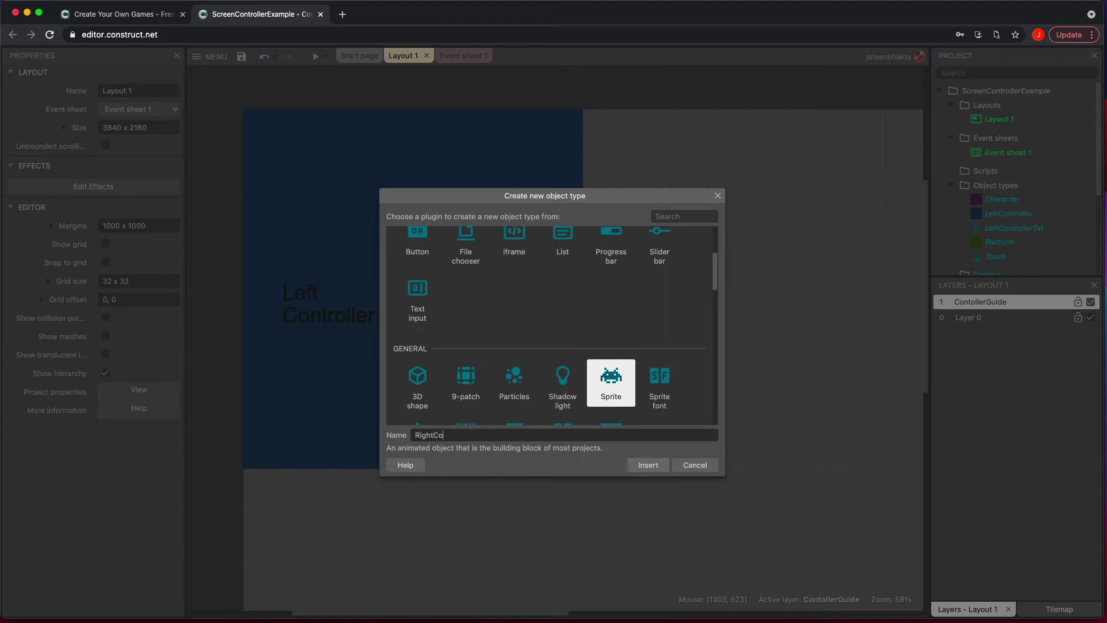
pyautogui.press('Return')
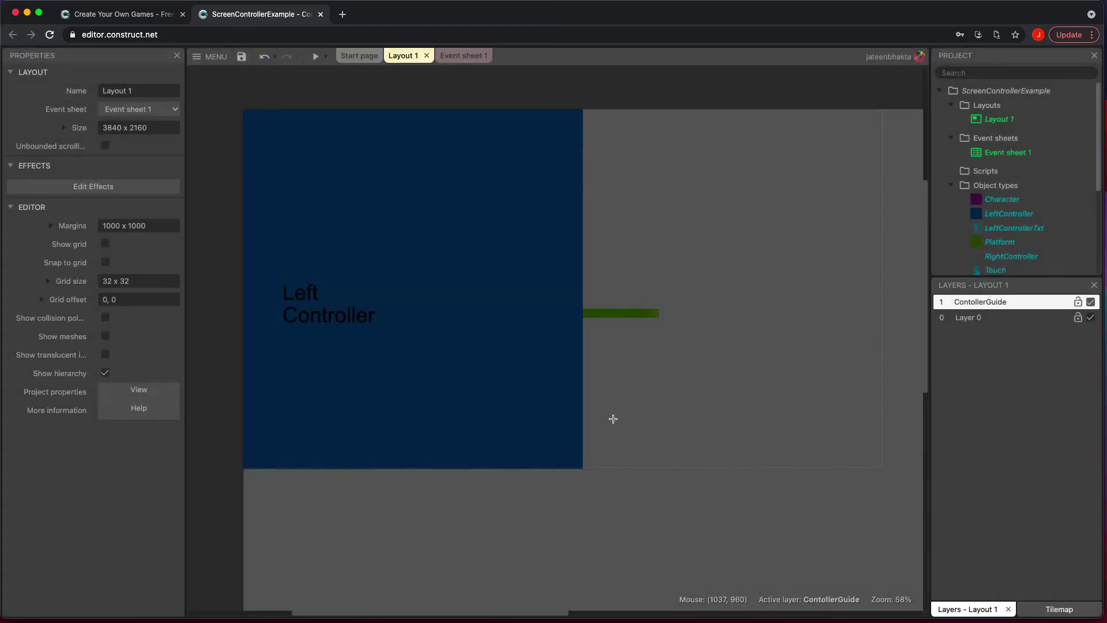
pyautogui.click(692, 384)
# Fill the RightController image dark magenta-red (RGB 72,11,31).
pyautogui.click(92, 155)
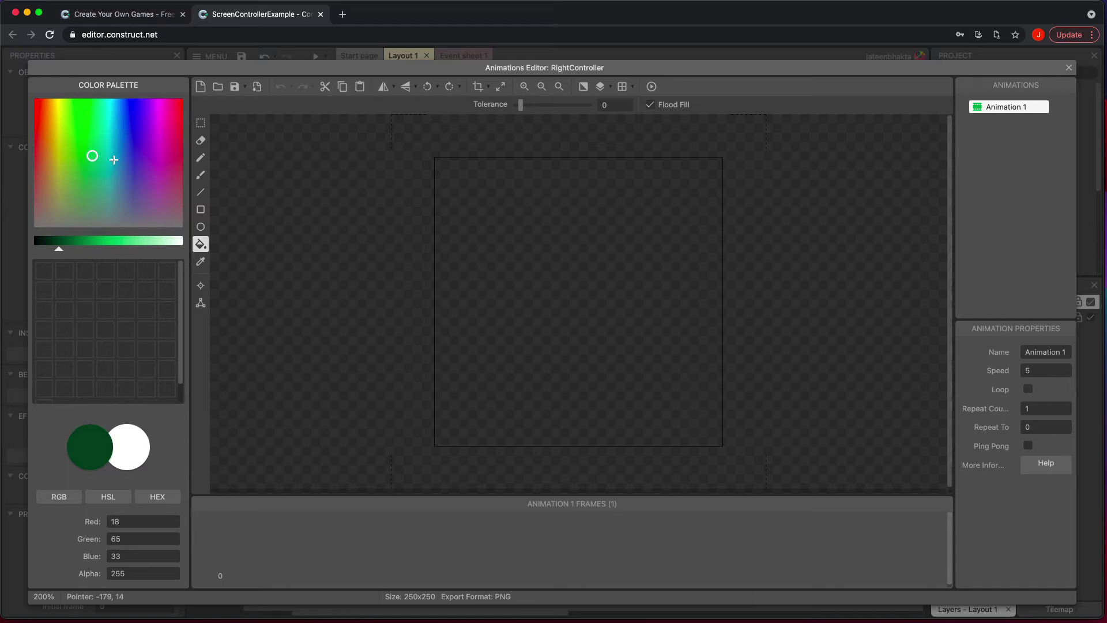
pyautogui.click(534, 227)
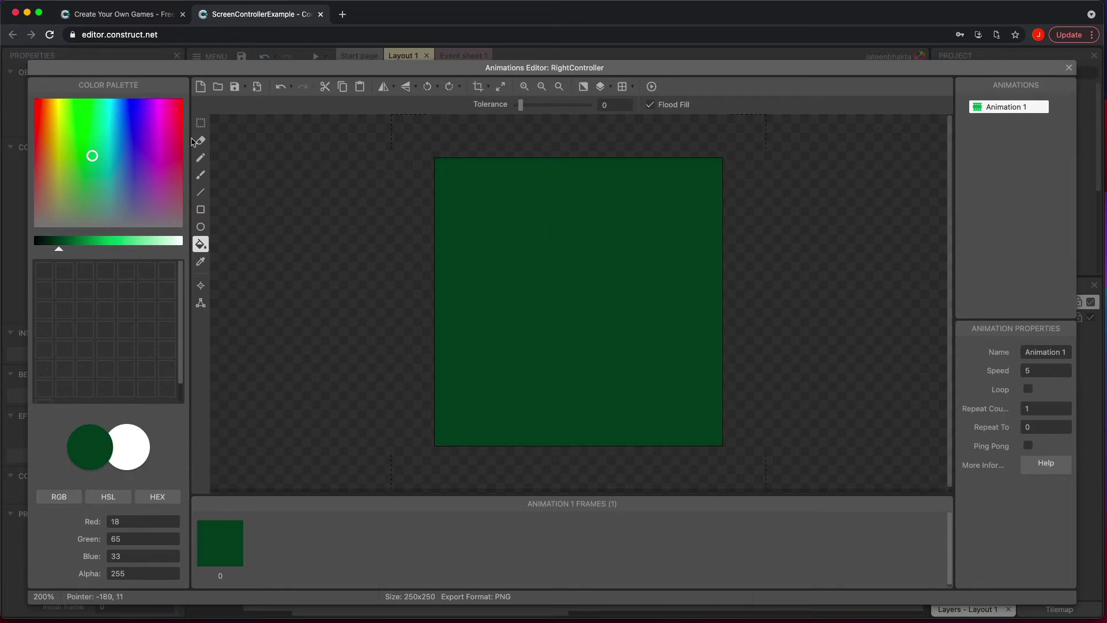
pyautogui.click(153, 132)
pyautogui.click(609, 264)
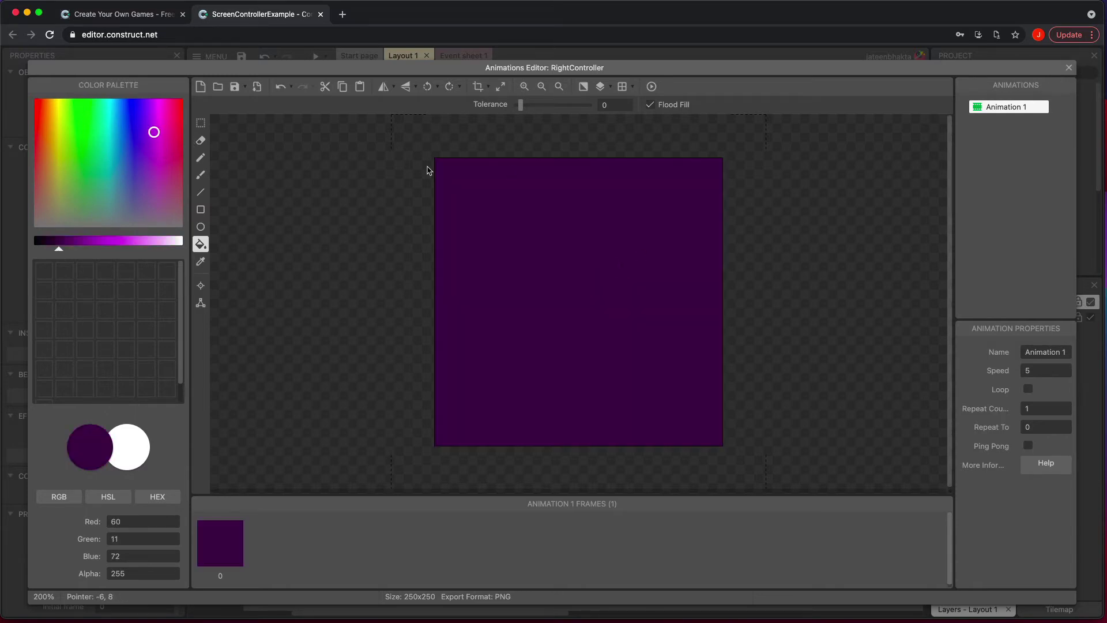
pyautogui.click(176, 132)
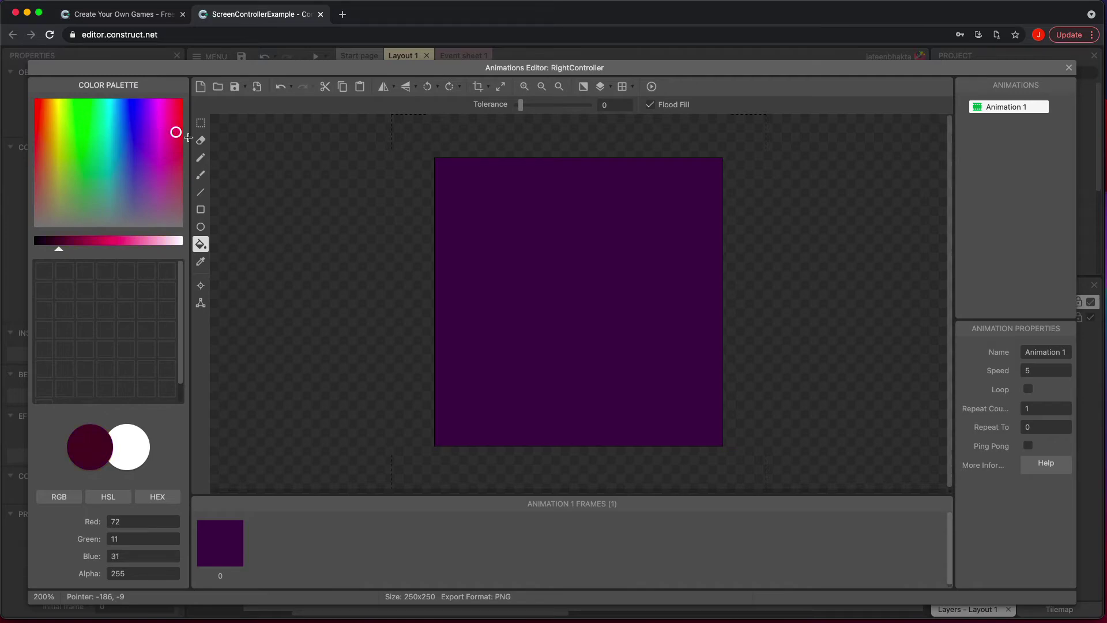
pyautogui.click(477, 238)
pyautogui.click(1068, 68)
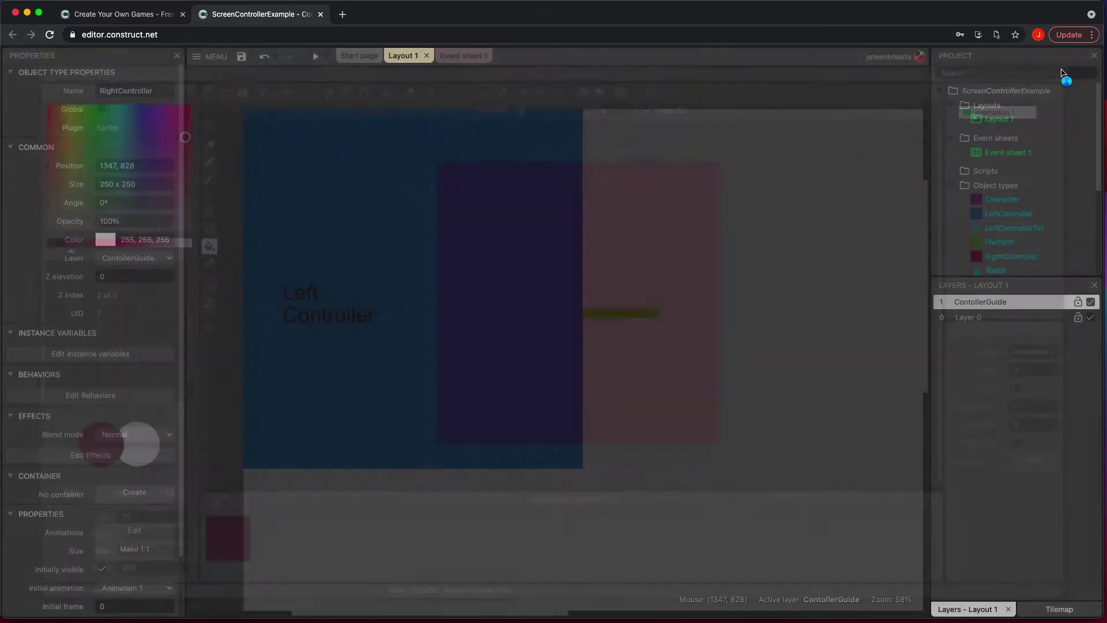
# Stretch RightController to 898 x 1079 across the layout's right side.
pyautogui.moveTo(640, 384); pyautogui.dragTo(579, 383)
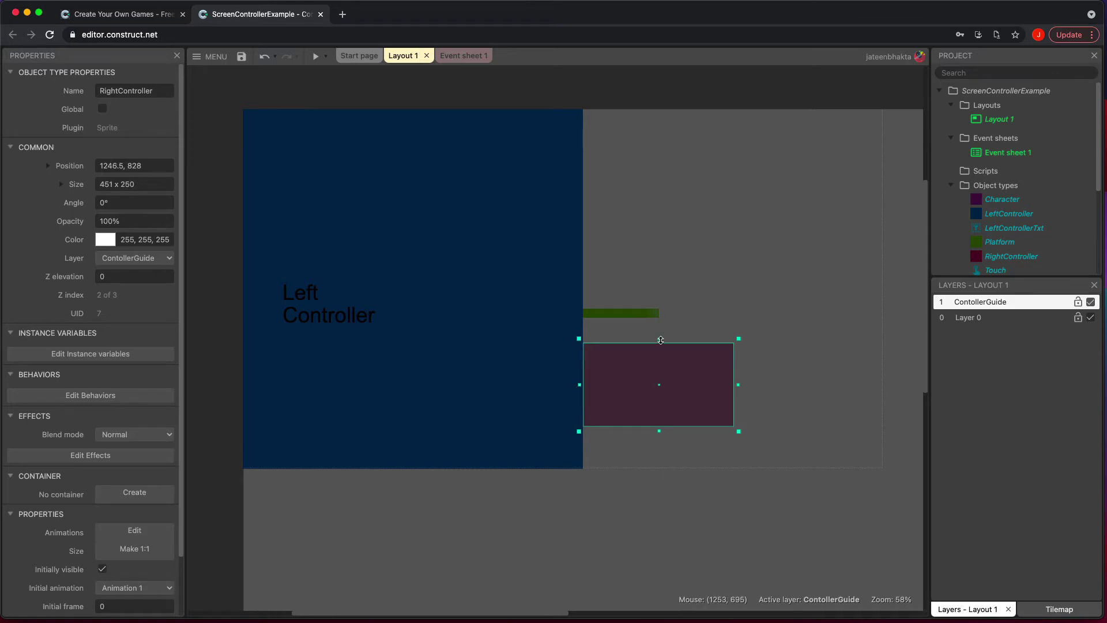
pyautogui.moveTo(660, 340); pyautogui.dragTo(661, 105)
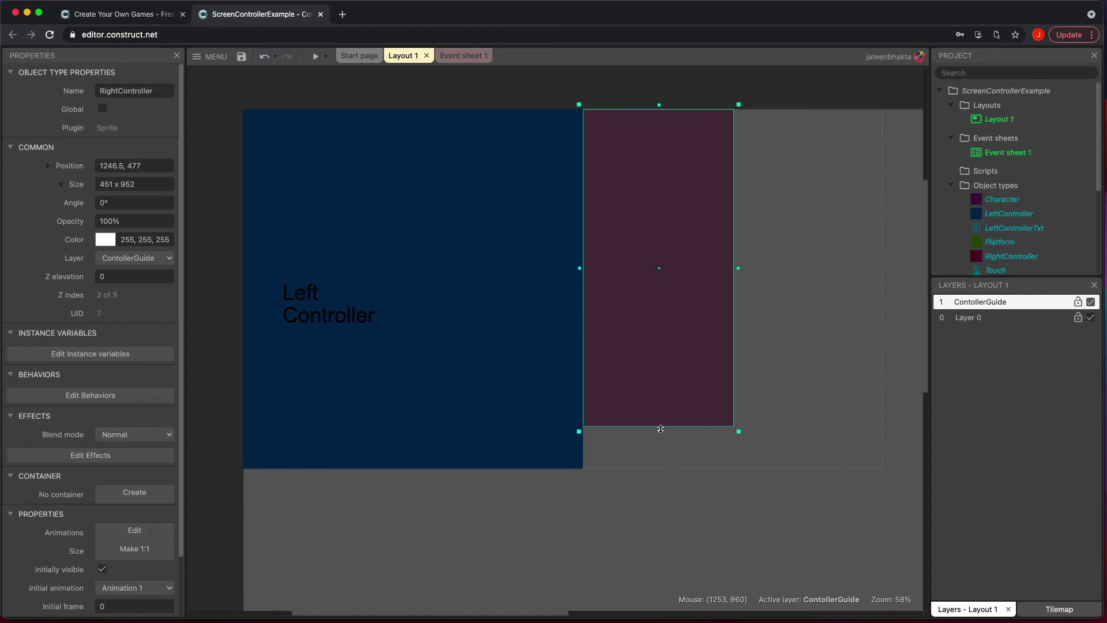
pyautogui.moveTo(659, 430); pyautogui.dragTo(659, 471)
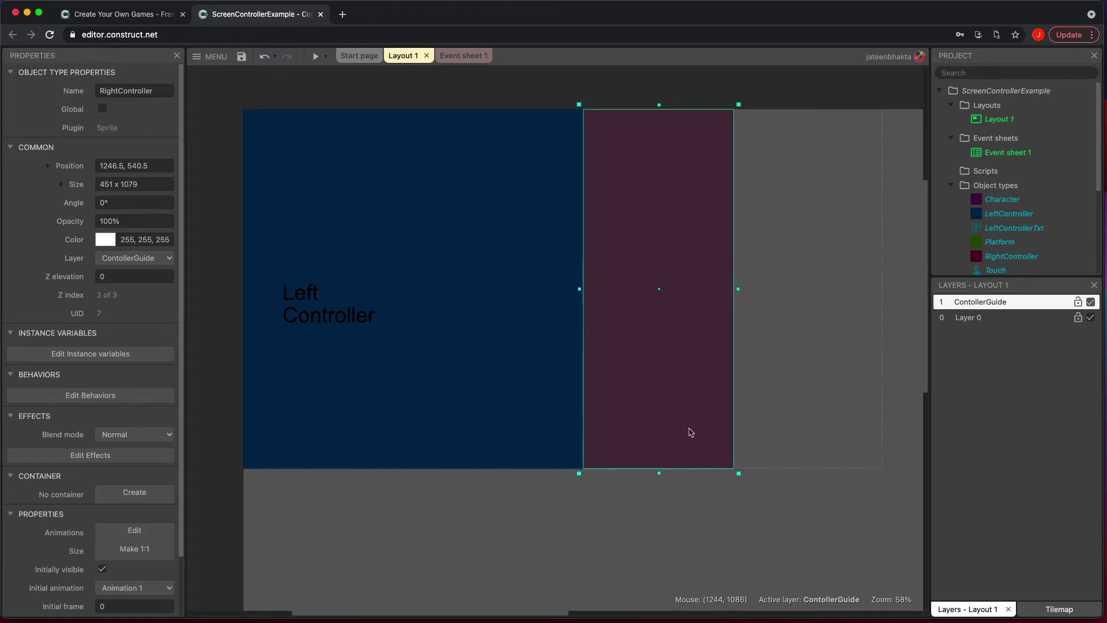
pyautogui.moveTo(738, 289); pyautogui.dragTo(886, 288)
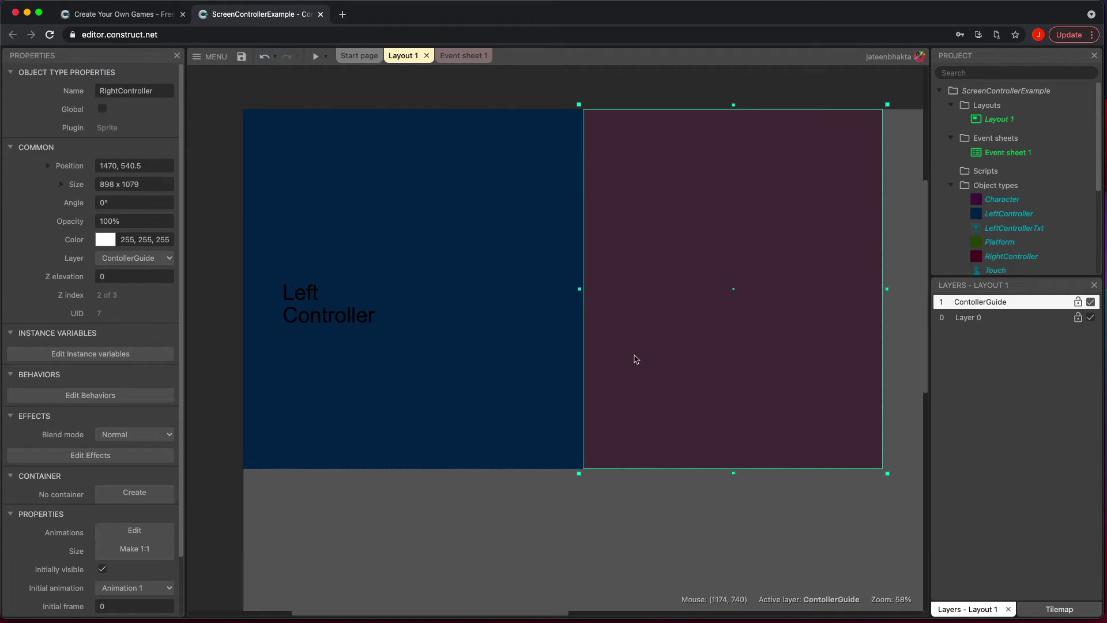
pyautogui.doubleClick(659, 219)
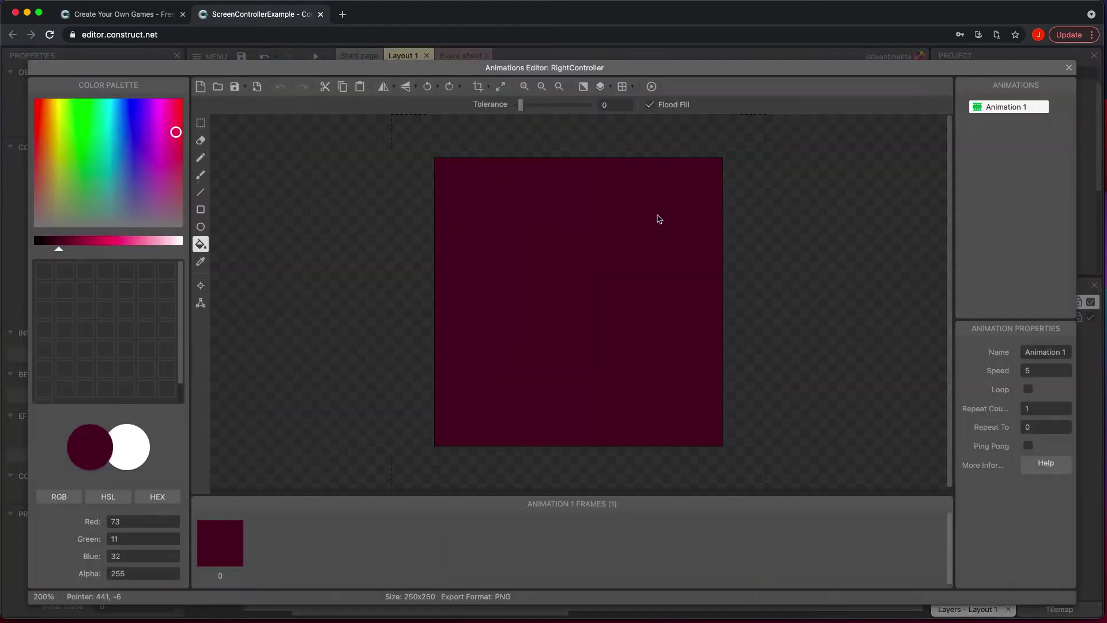
# Insert a Text object named RightControllerTxt on the red zone.
pyautogui.press('Escape')
pyautogui.doubleClick(625, 510)
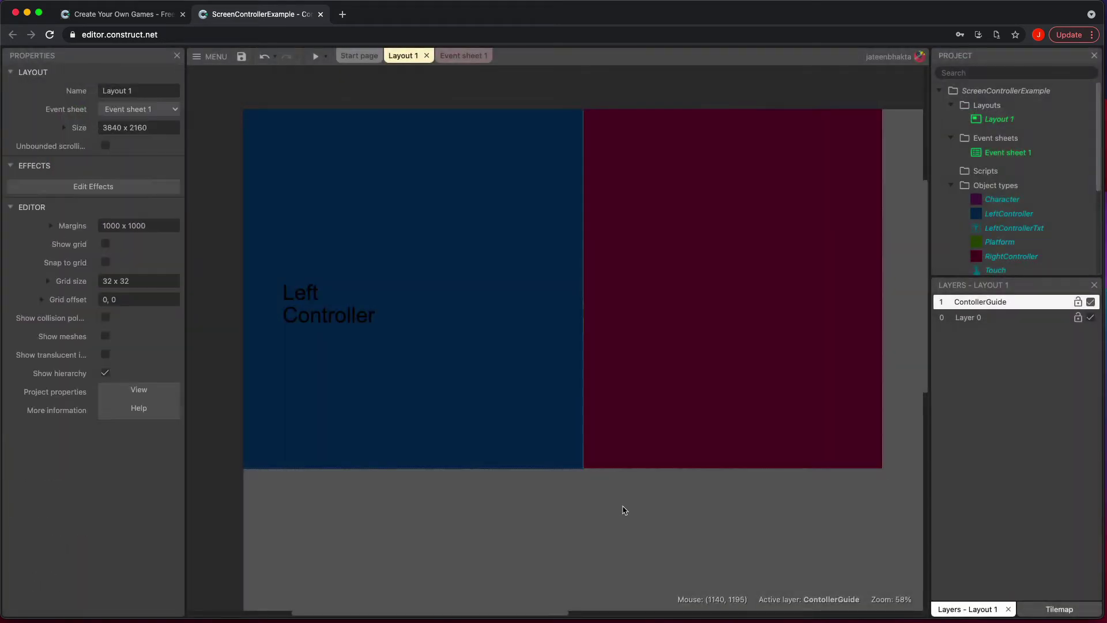
pyautogui.scroll(-5, 576, 376)
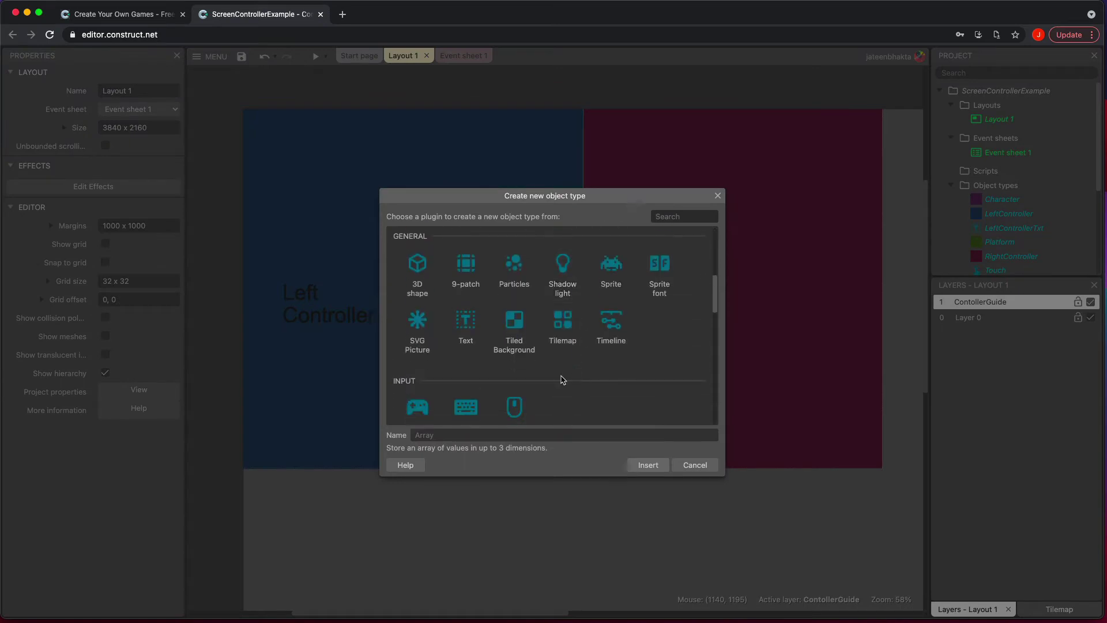
pyautogui.click(465, 334)
pyautogui.write('RightController')
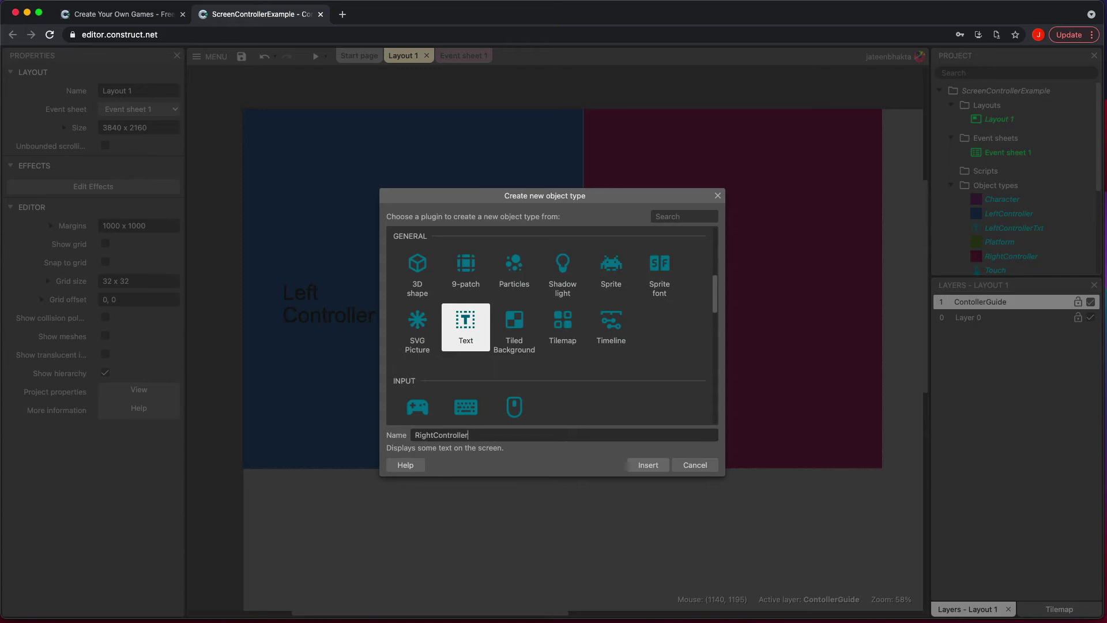
pyautogui.write('Txt')
pyautogui.press('Return')
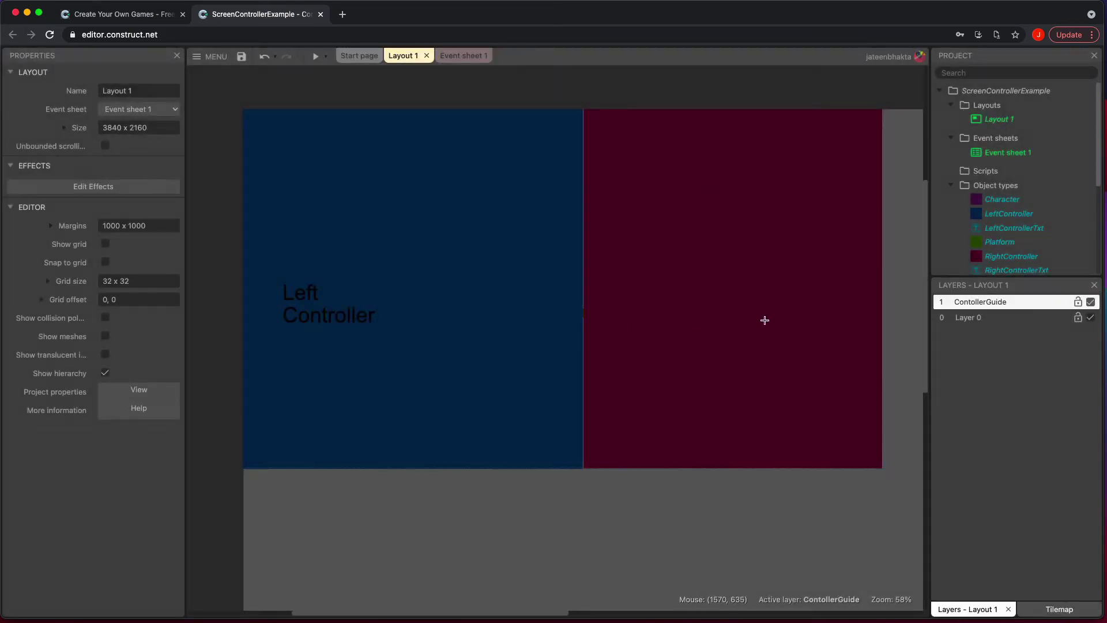
pyautogui.click(750, 305)
# Set the label text to 'Right Controller' at size 48.
pyautogui.doubleClick(772, 308)
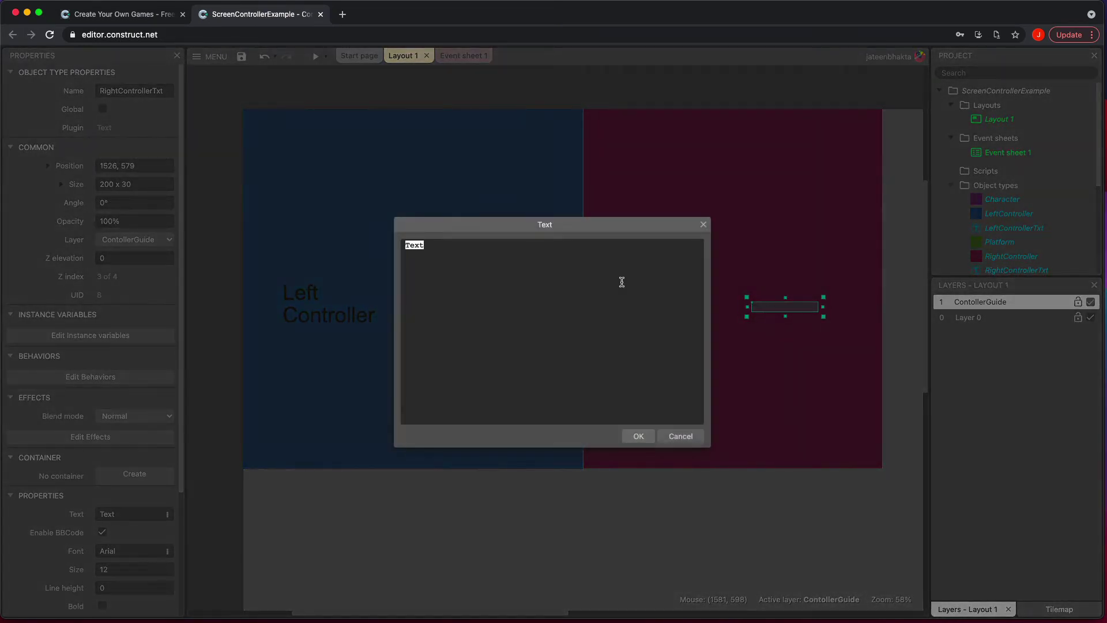
pyautogui.write('Right Controller')
pyautogui.click(638, 436)
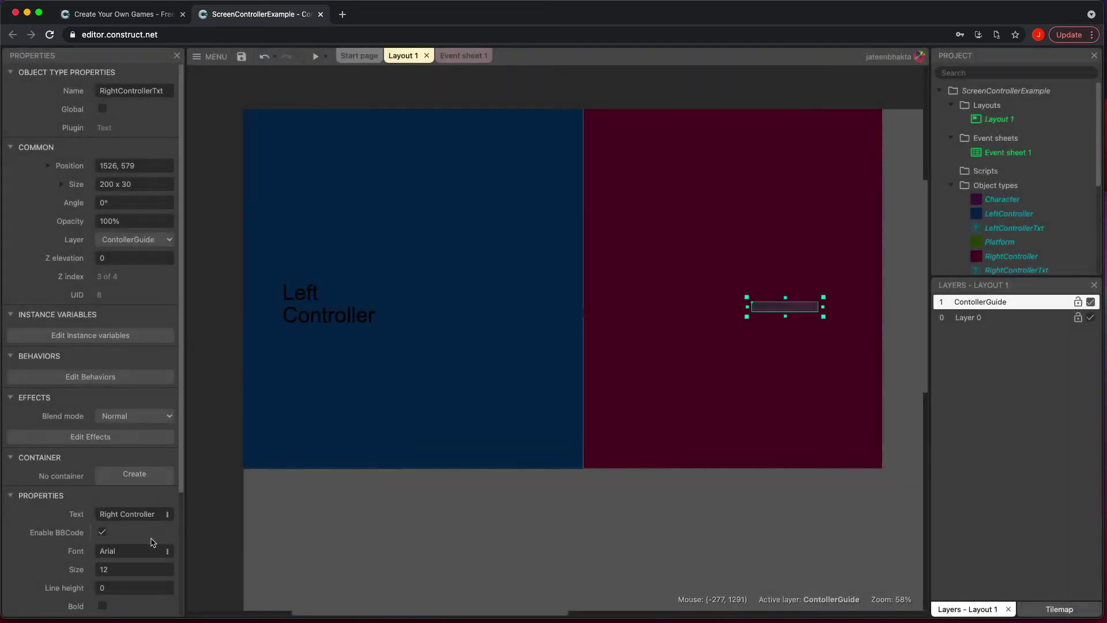
pyautogui.click(135, 569)
pyautogui.write('48')
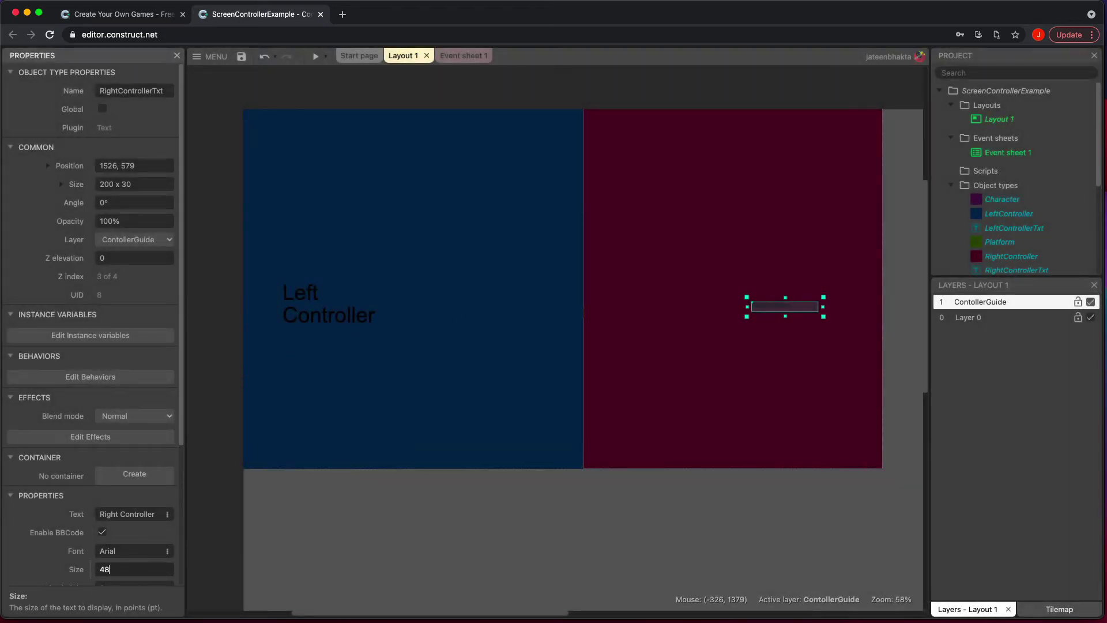
pyautogui.press('Tab')
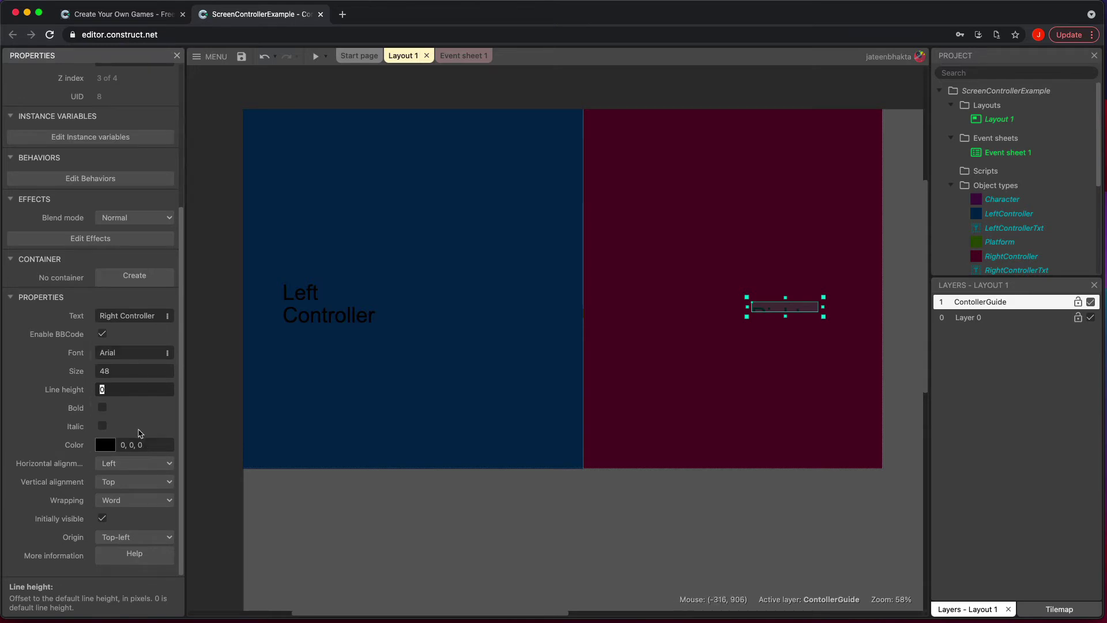
# Right-align the label and enlarge its text box to fit.
pyautogui.click(140, 463)
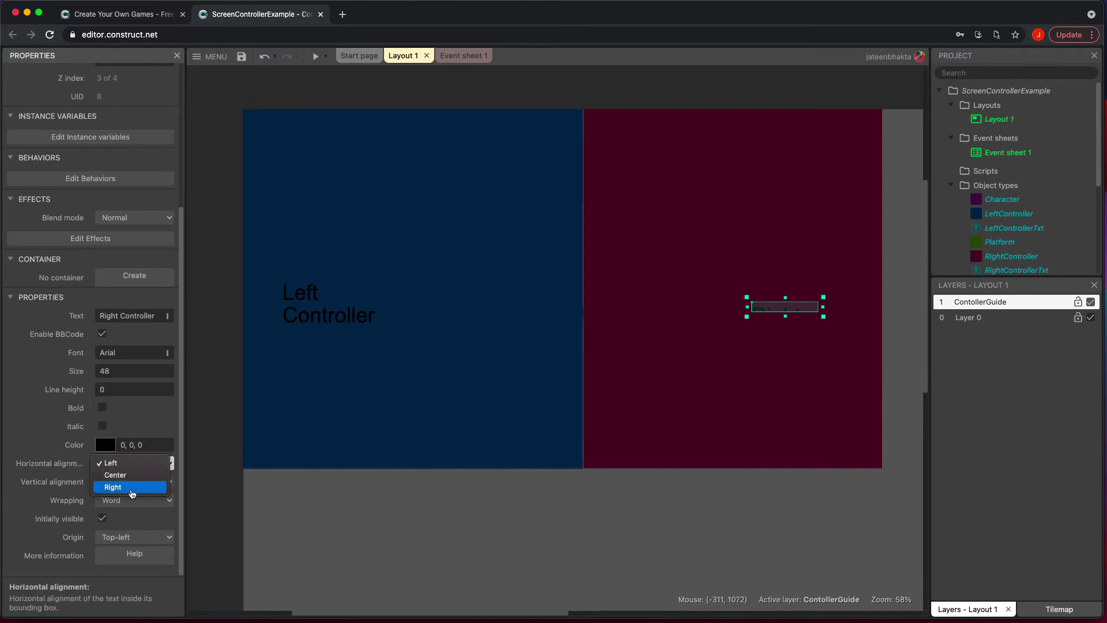
pyautogui.click(130, 487)
pyautogui.moveTo(785, 316); pyautogui.dragTo(786, 359)
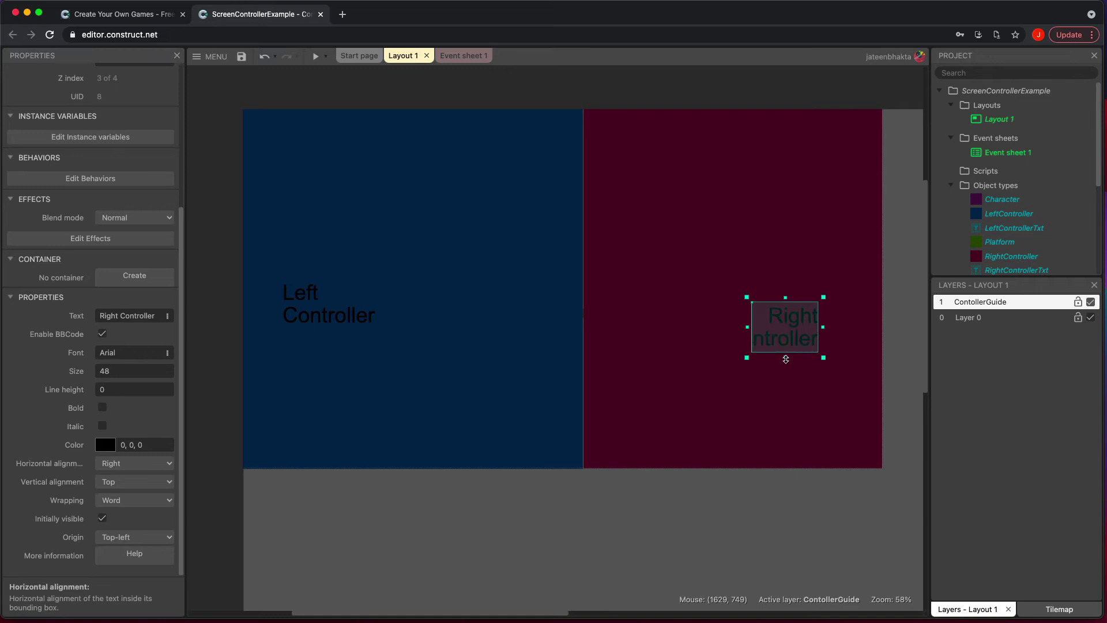
pyautogui.moveTo(823, 327); pyautogui.dragTo(842, 315)
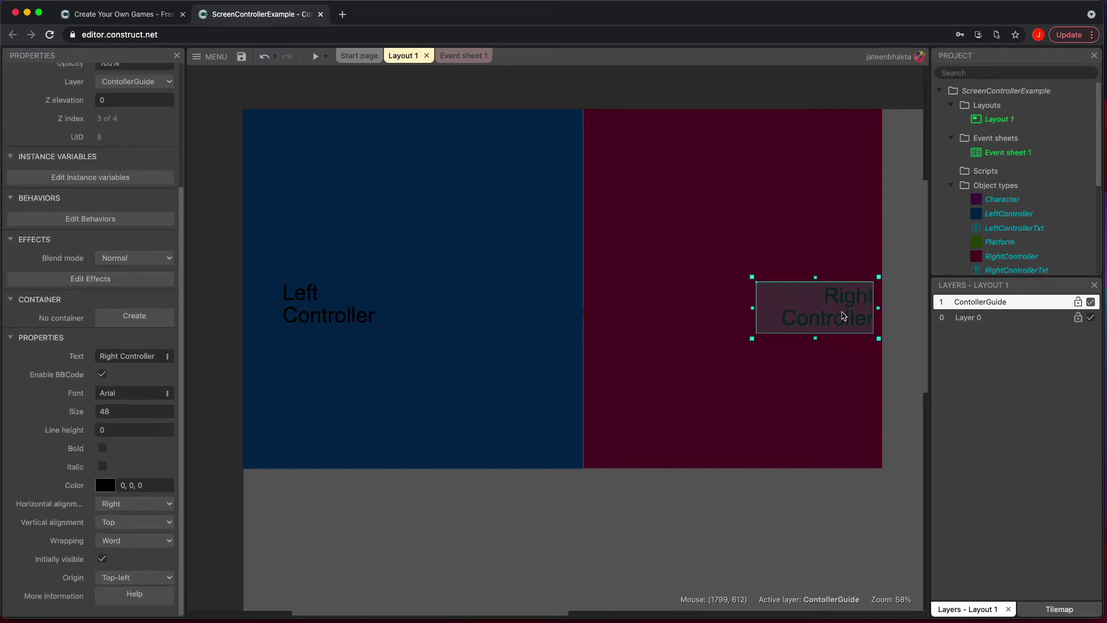
pyautogui.click(771, 530)
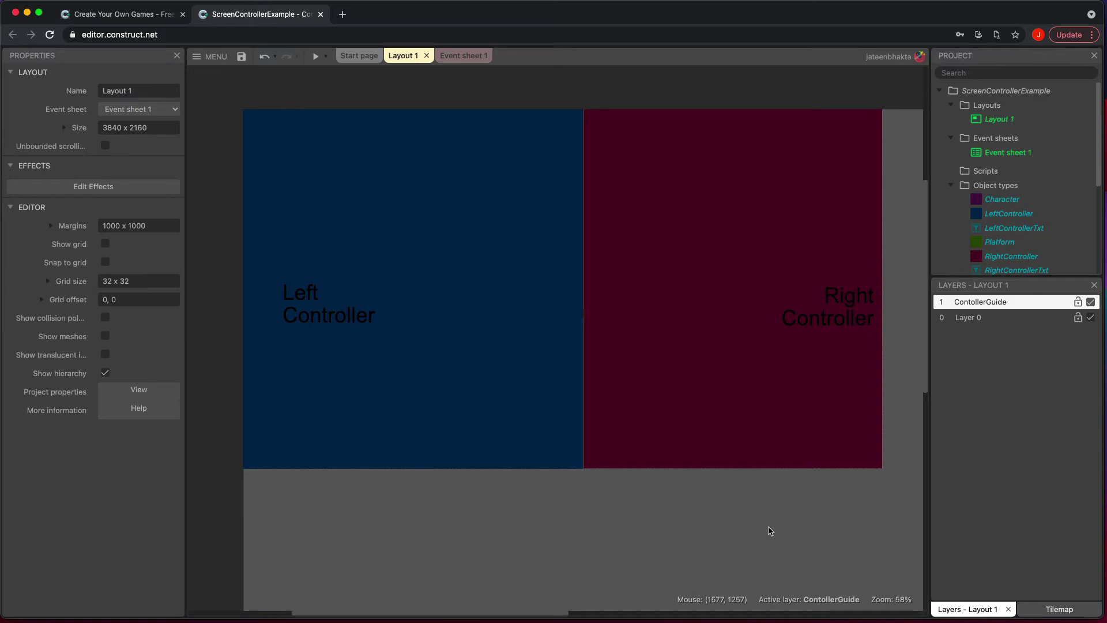
# Narrow LeftController from its right edge so the blue and red zones meet.
pyautogui.click(536, 227)
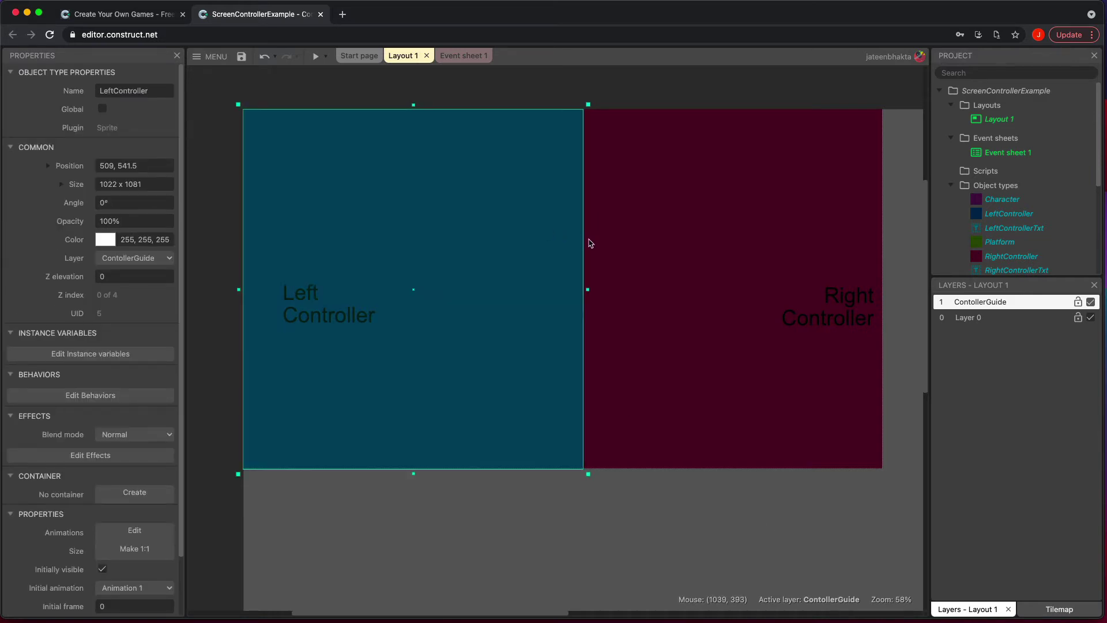
pyautogui.moveTo(588, 289); pyautogui.dragTo(564, 288)
pyautogui.click(582, 288)
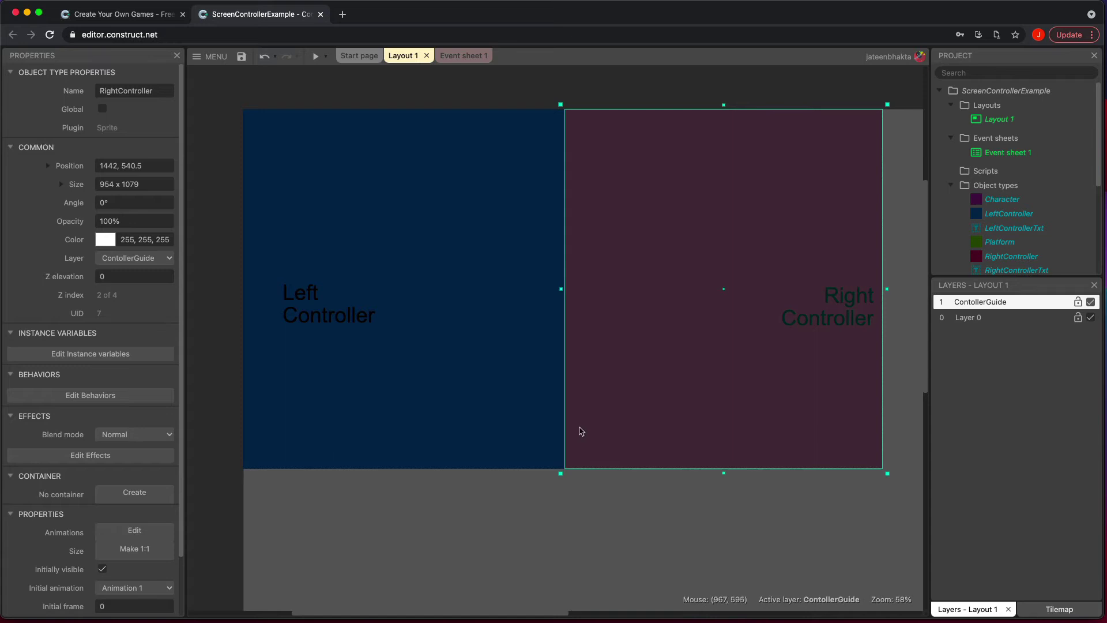
pyautogui.click(587, 529)
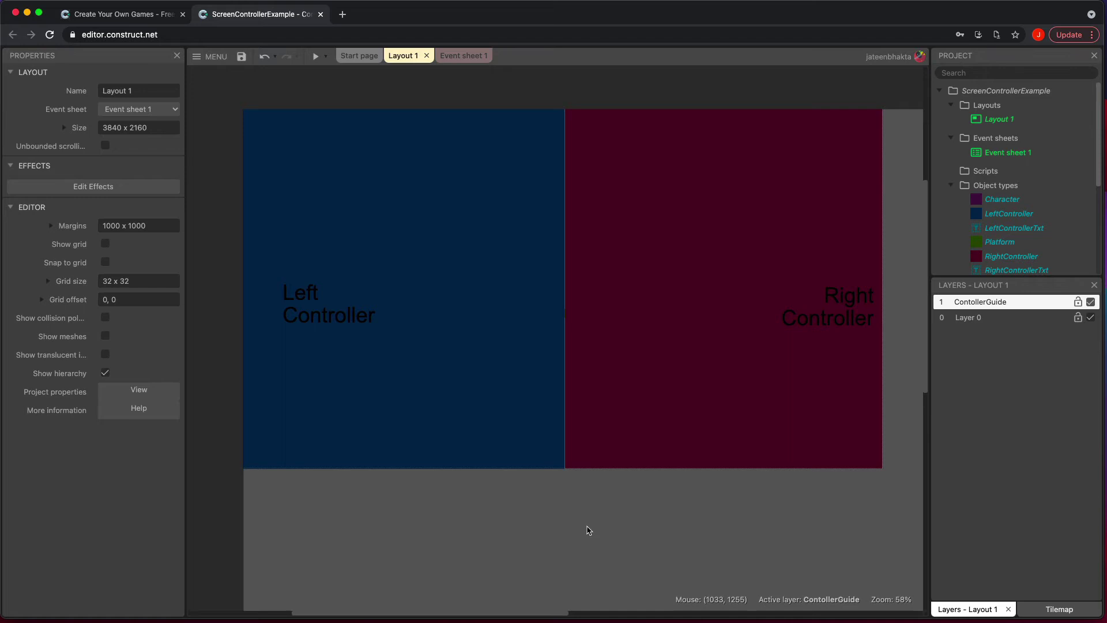
# Set the ContollerGuide layer's opacity to 15%.
pyautogui.click(982, 304)
pyautogui.doubleClick(982, 304)
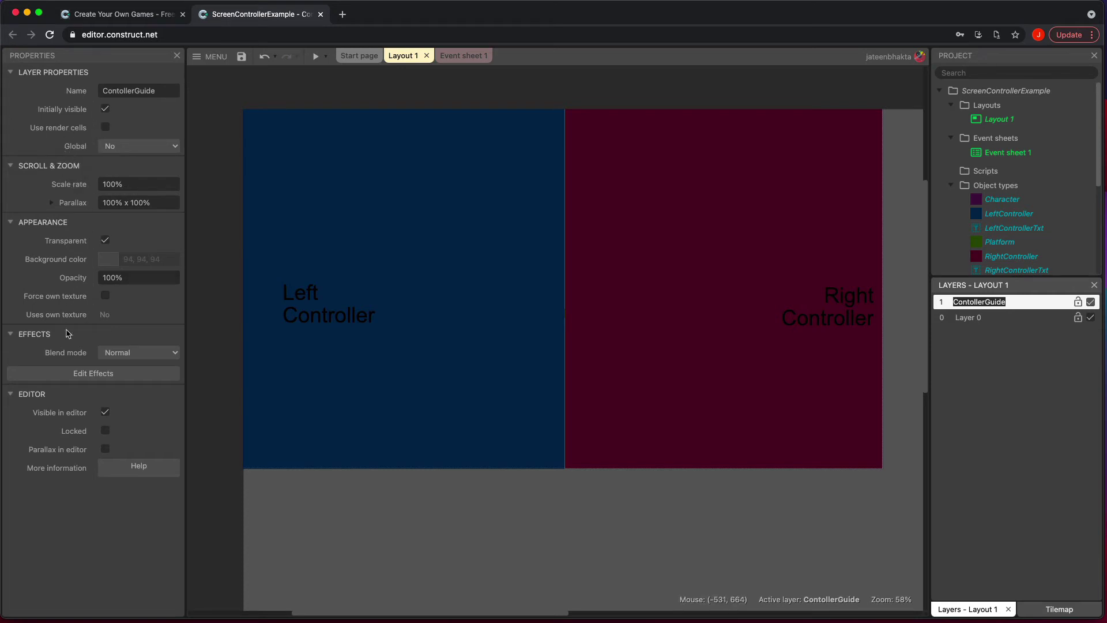
pyautogui.click(133, 279)
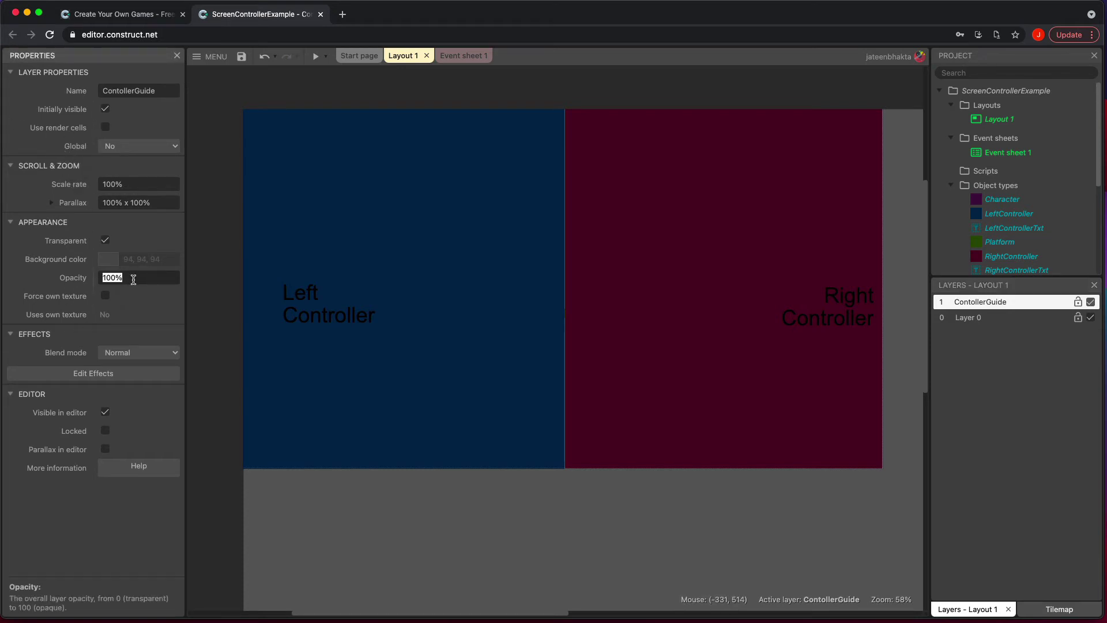
pyautogui.write('15')
pyautogui.press('Tab')
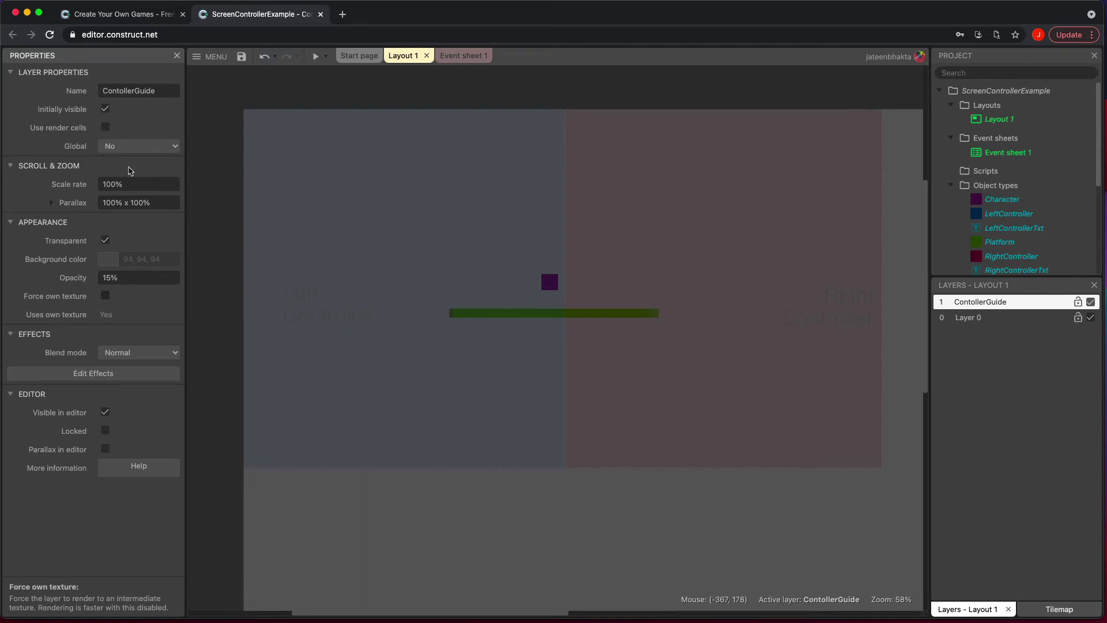
# Set the ContollerGuide layer's parallax to 0% x 0%.
pyautogui.click(51, 205)
pyautogui.click(122, 222)
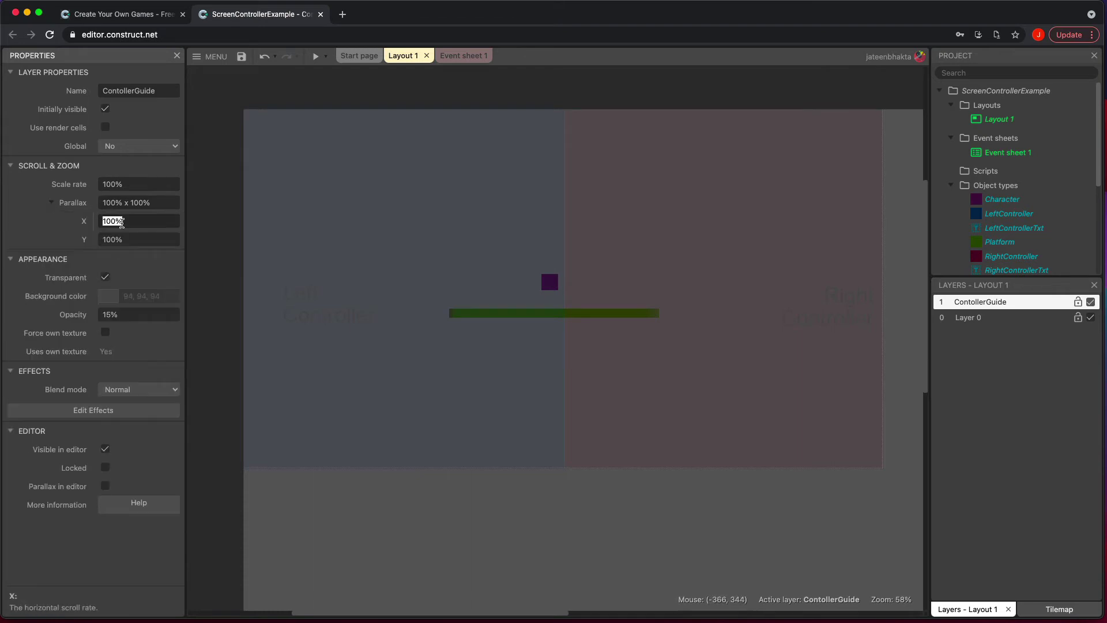
pyautogui.press('Tab')
pyautogui.press('Tab')
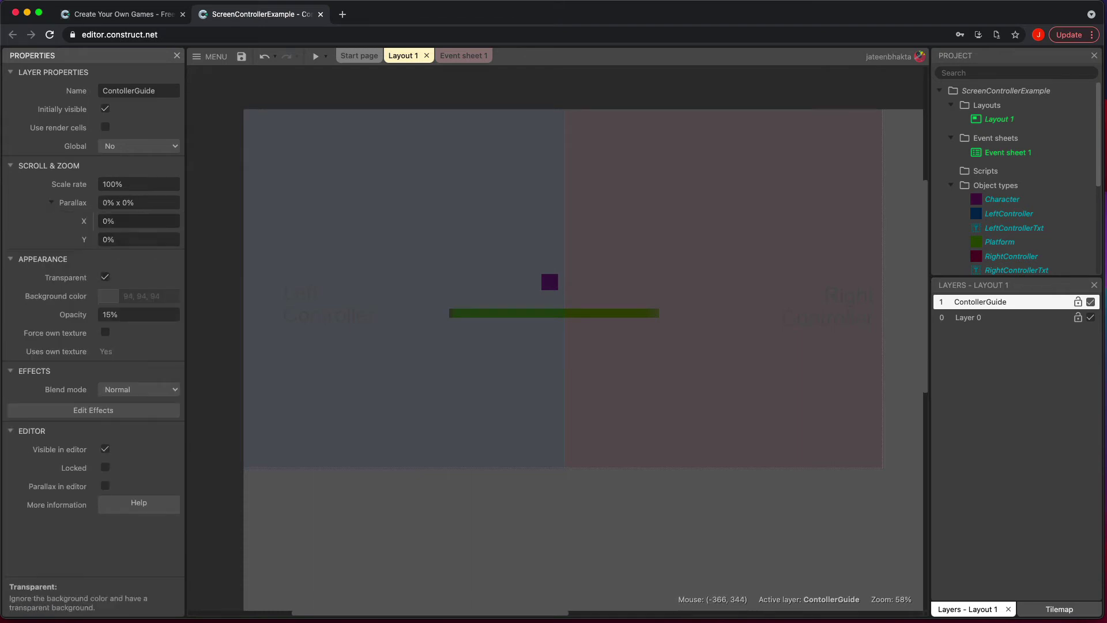
pyautogui.click(560, 545)
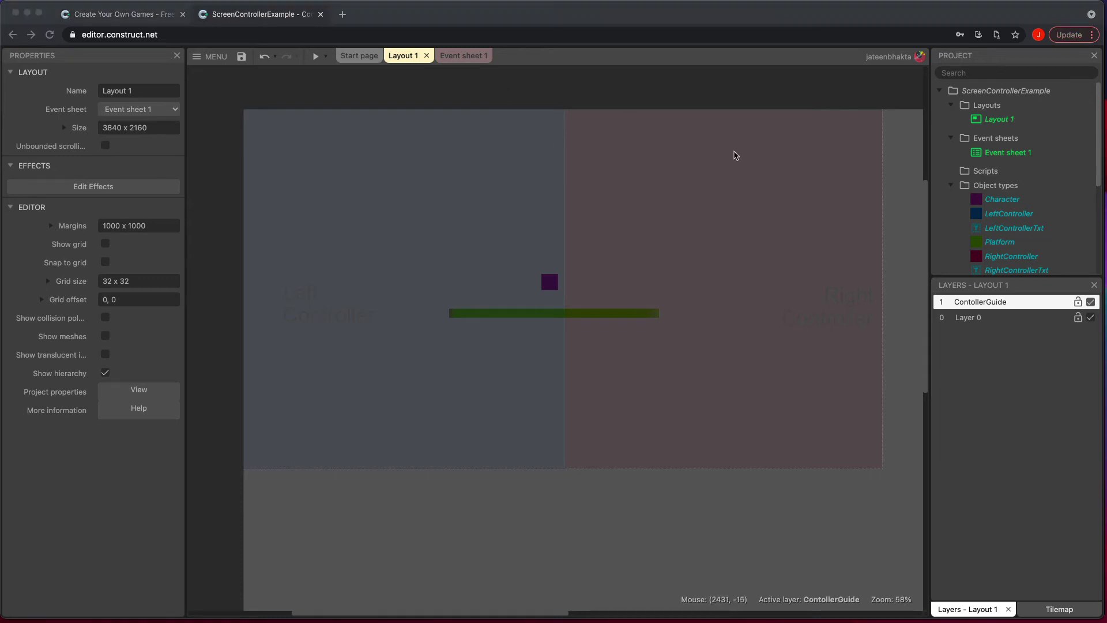
# On Event sheet 1, add a Touch 'Is touching object' RightController event.
pyautogui.click(466, 55)
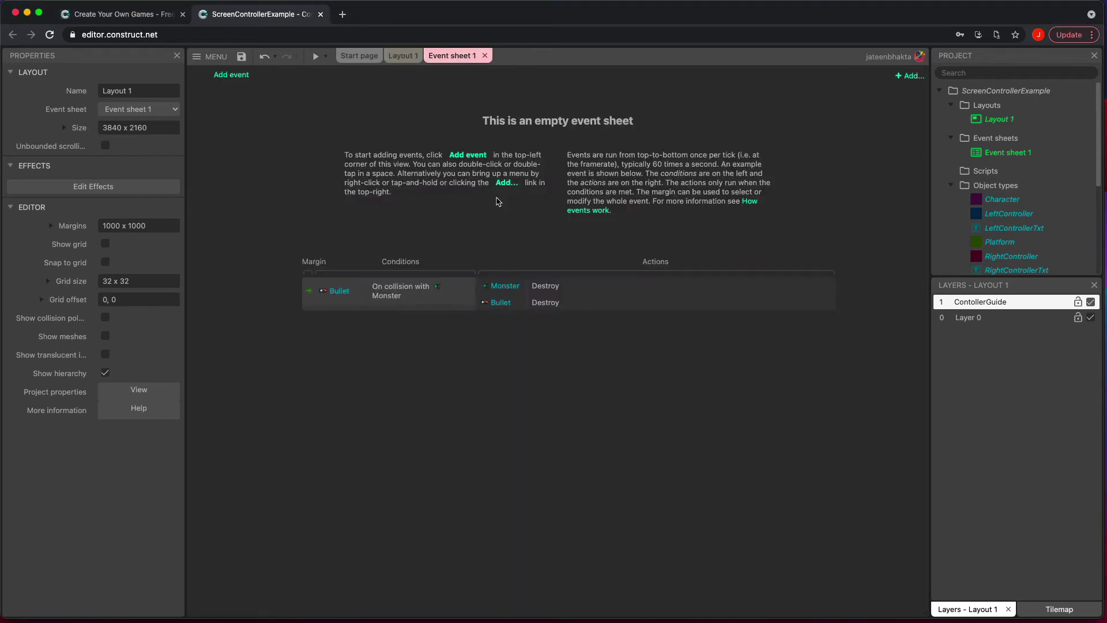
pyautogui.doubleClick(552, 414)
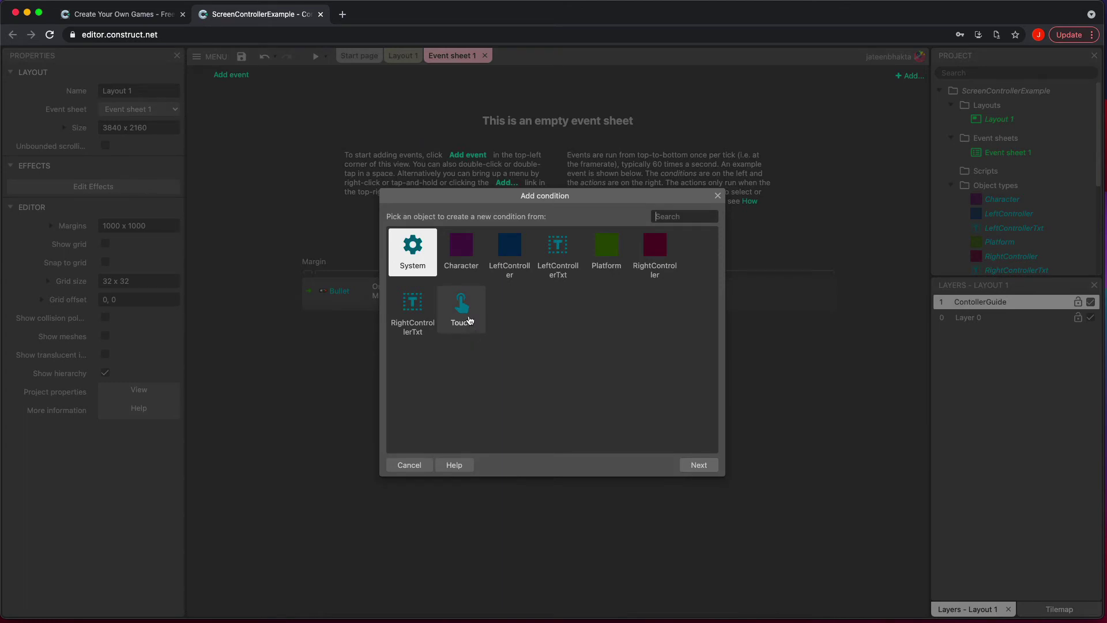
pyautogui.click(461, 308)
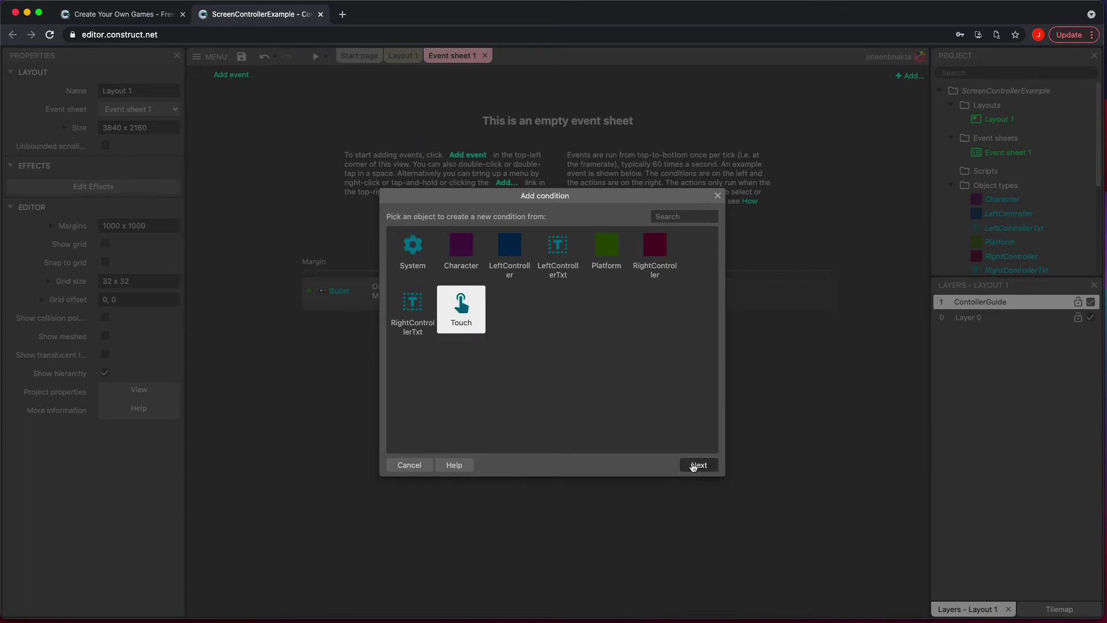
pyautogui.click(698, 465)
pyautogui.scroll(-2, 608, 397)
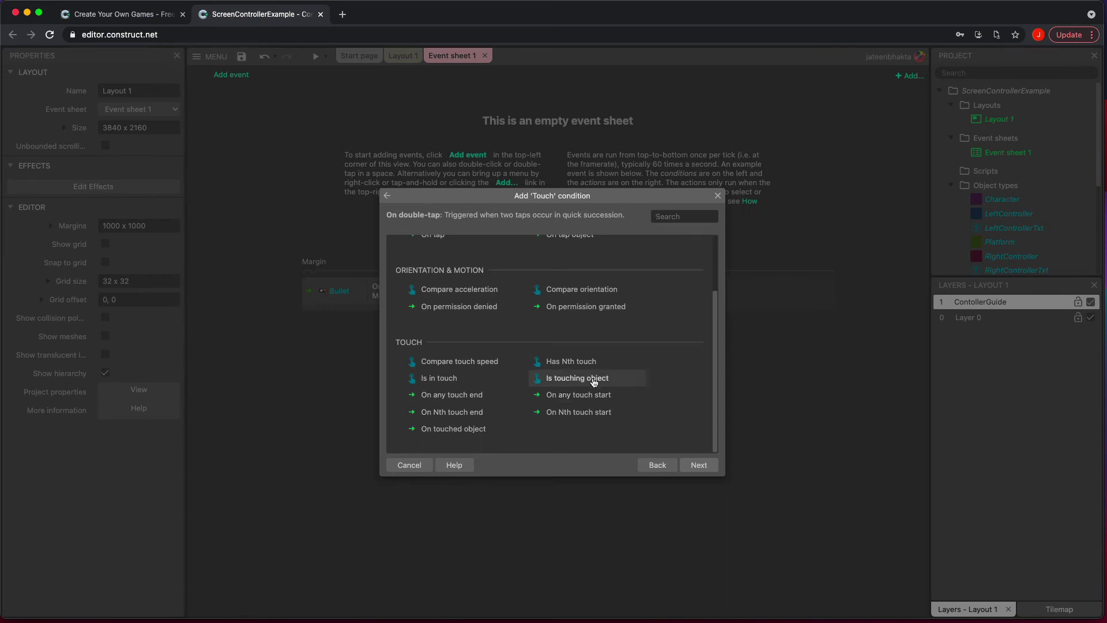
pyautogui.click(593, 381)
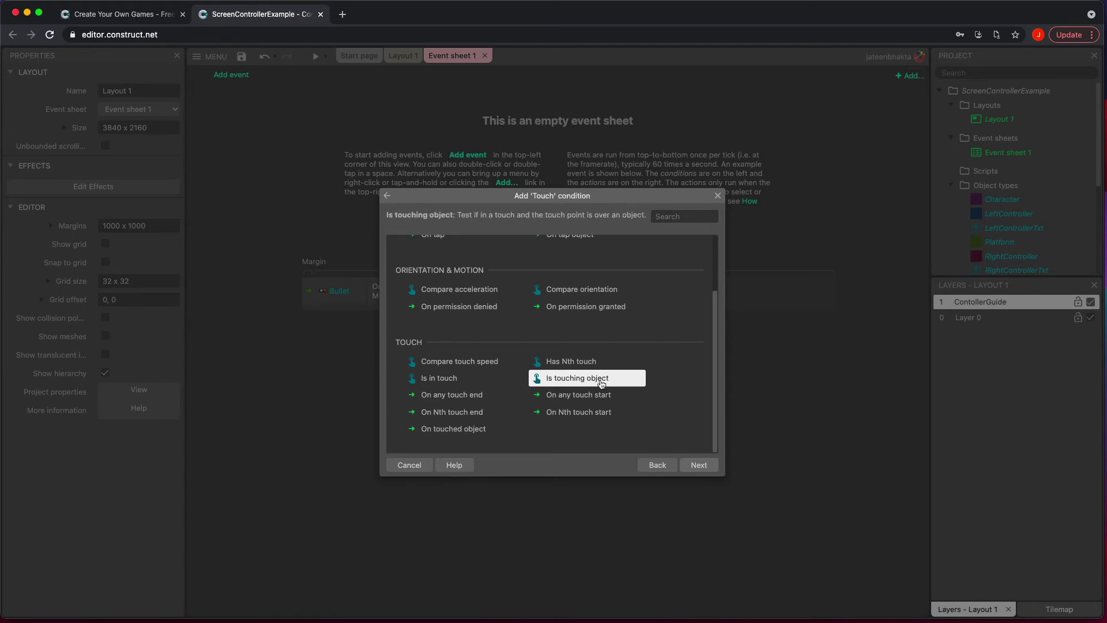
pyautogui.doubleClick(602, 384)
pyautogui.click(569, 324)
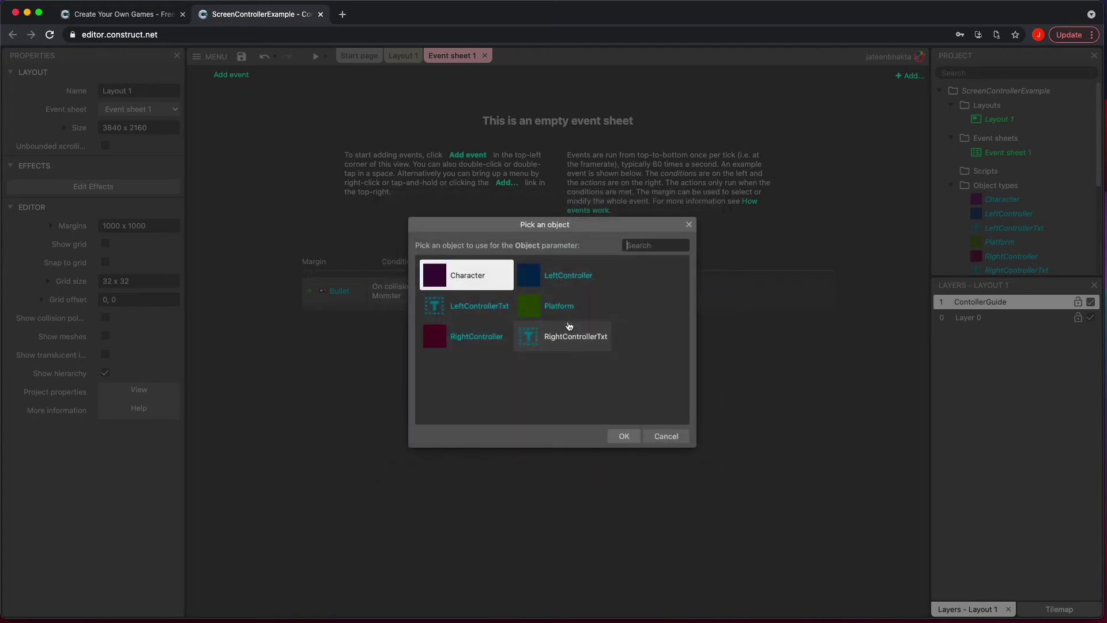
pyautogui.doubleClick(479, 336)
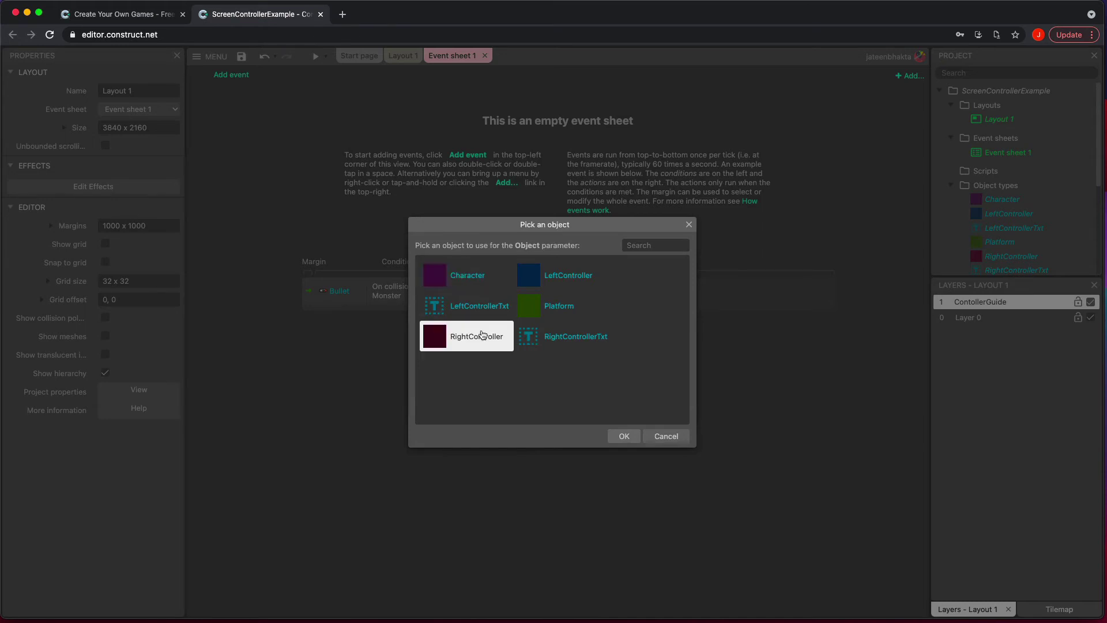
pyautogui.click(664, 407)
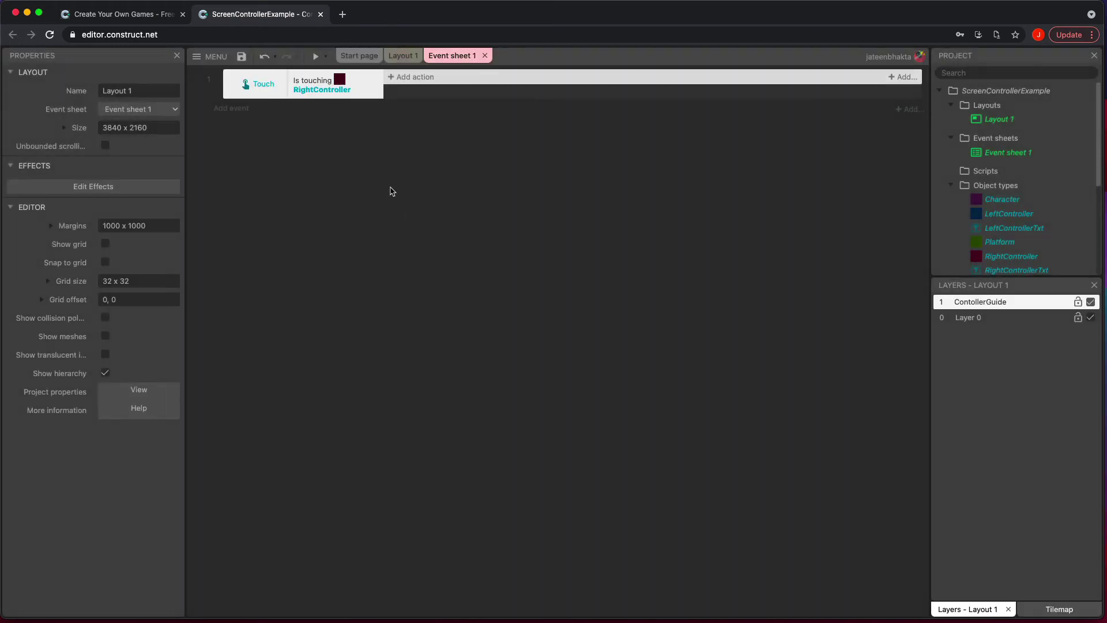
# Give the event a Character Platform 'Simulate control' Right action.
pyautogui.click(409, 78)
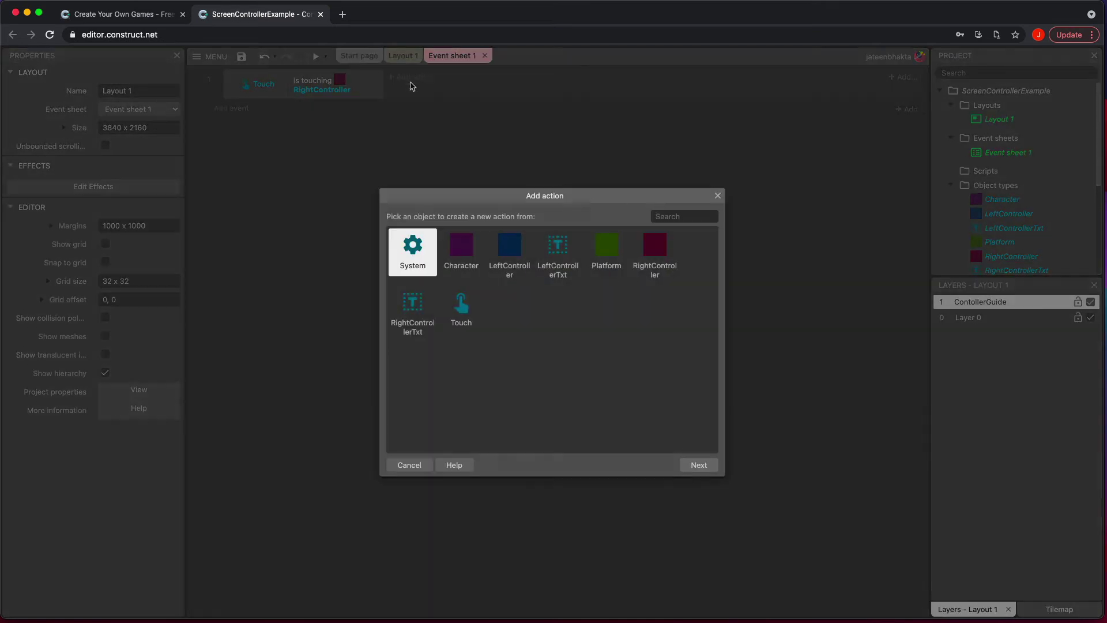
pyautogui.doubleClick(461, 255)
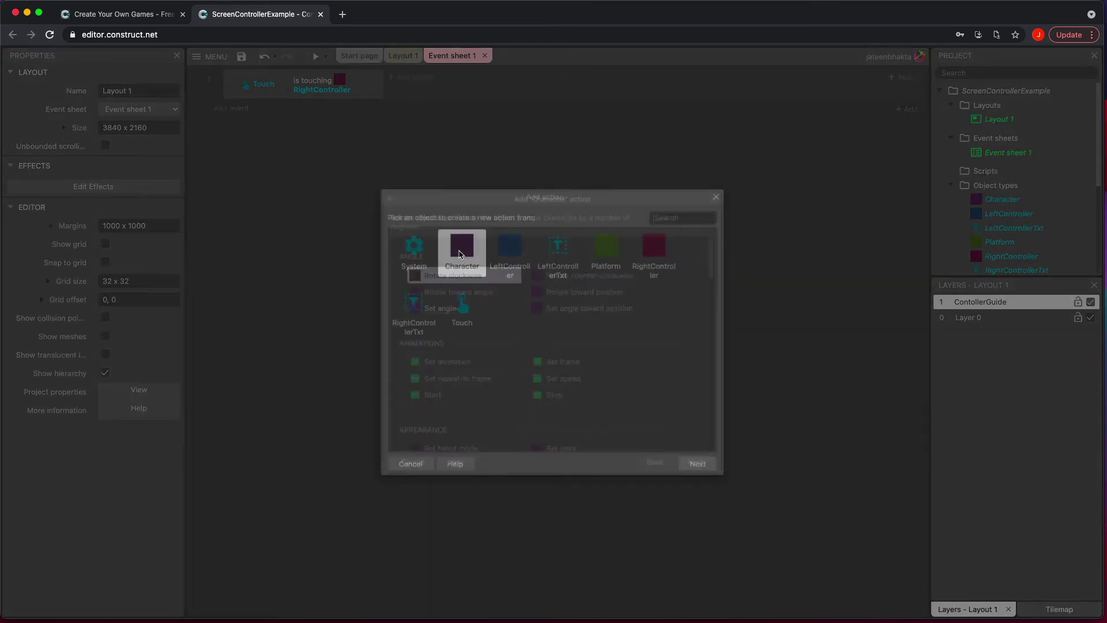
pyautogui.scroll(-6, 526, 379)
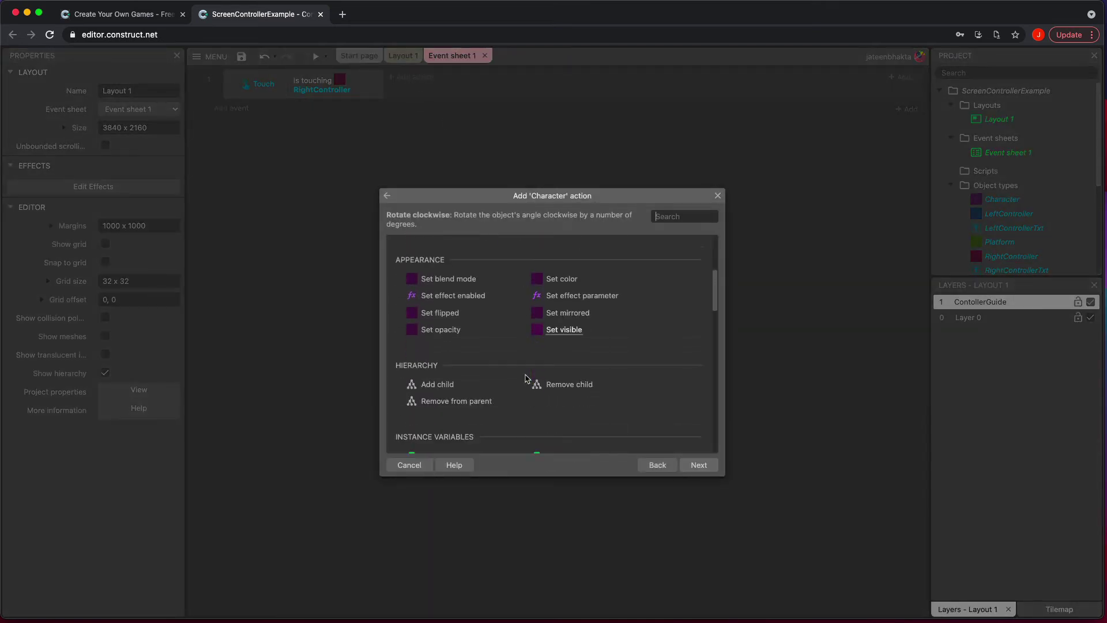
pyautogui.scroll(-10, 526, 378)
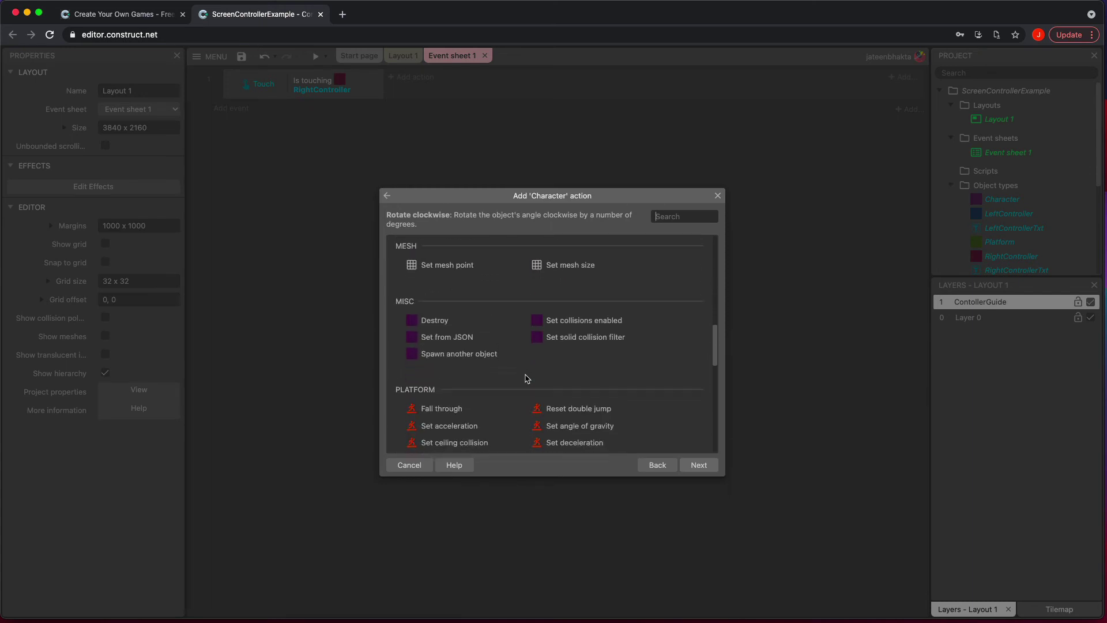
pyautogui.scroll(-2, 526, 398)
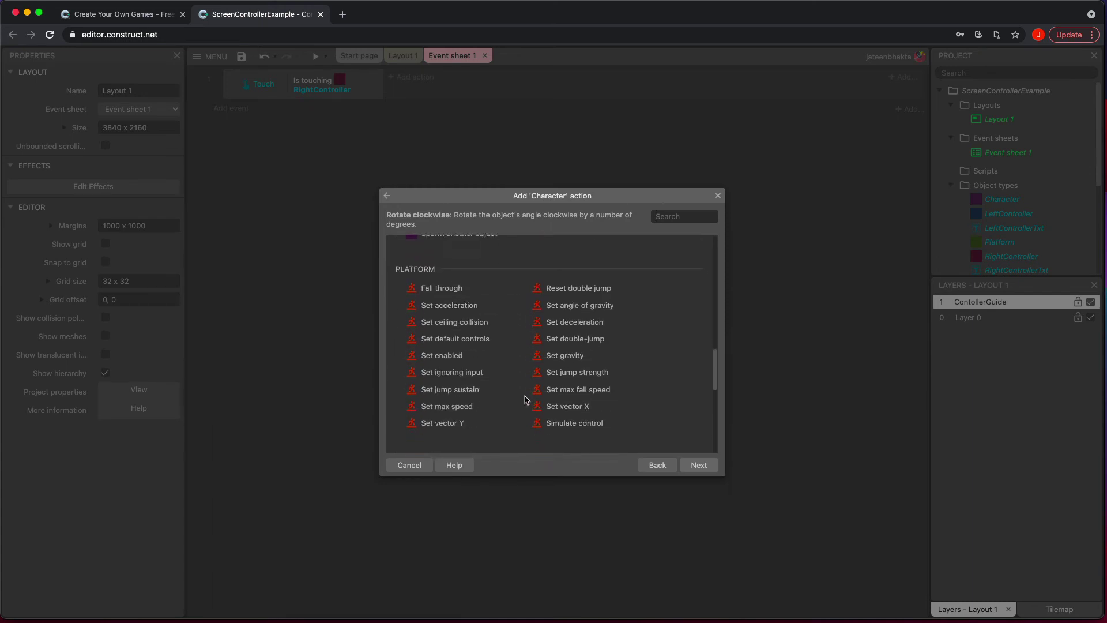
pyautogui.click(585, 425)
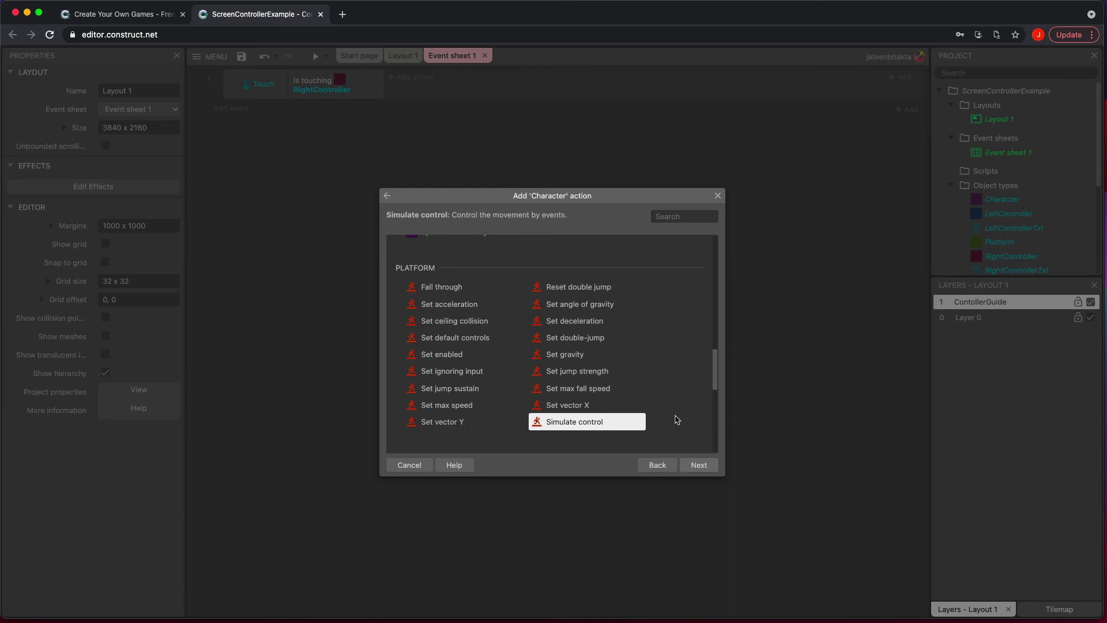
pyautogui.click(698, 465)
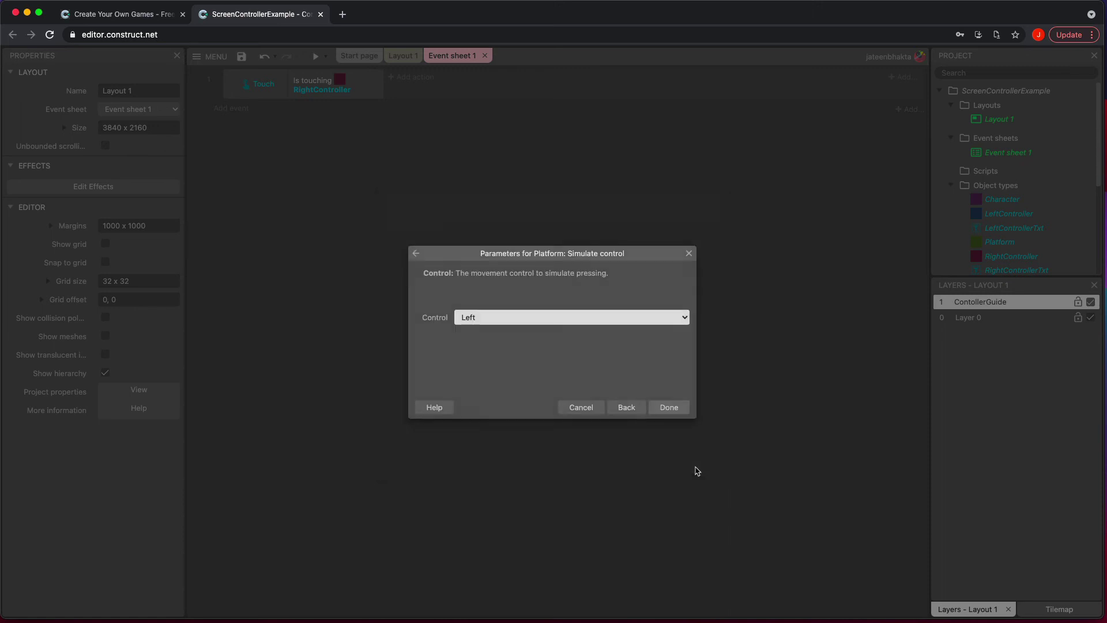
pyautogui.click(558, 317)
pyautogui.click(554, 330)
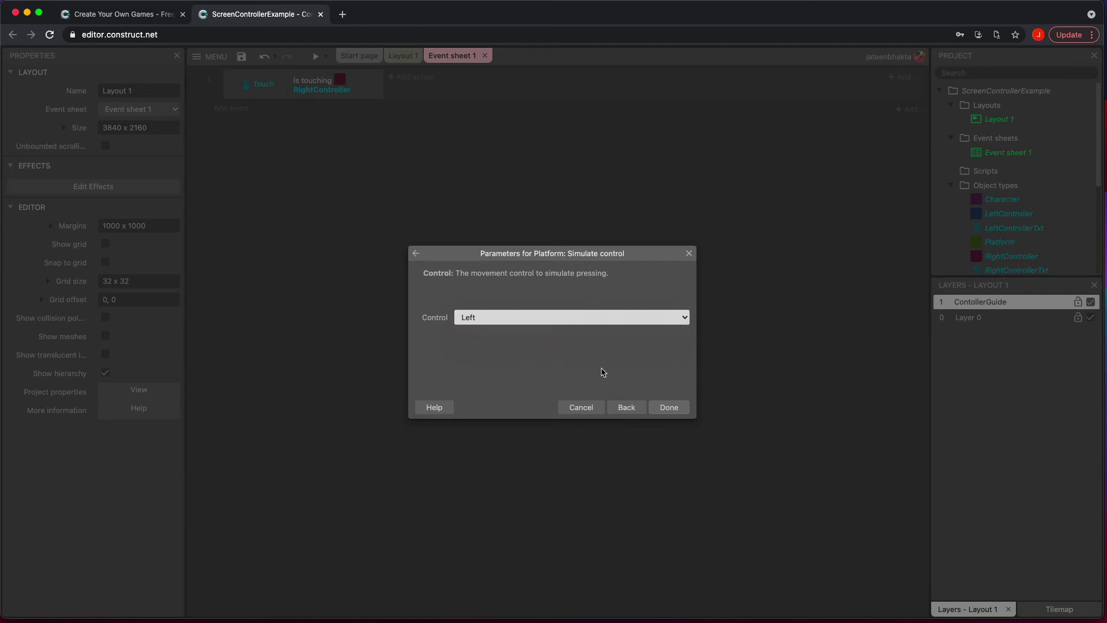
pyautogui.click(668, 409)
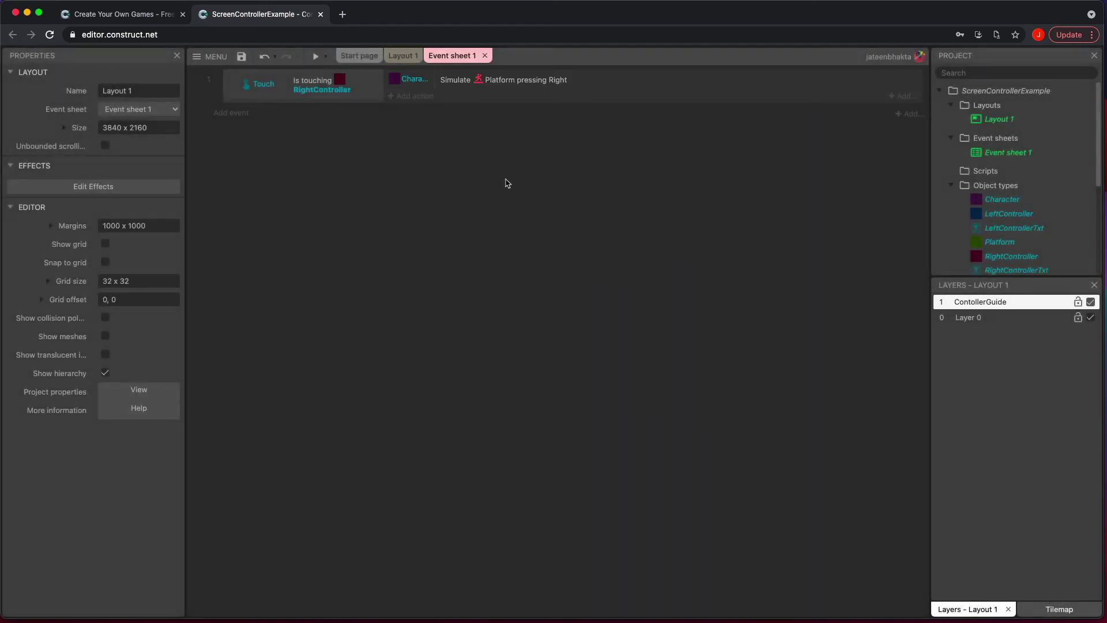
# Duplicate the first event and change the copy's touched object to LeftController.
pyautogui.click(229, 97)
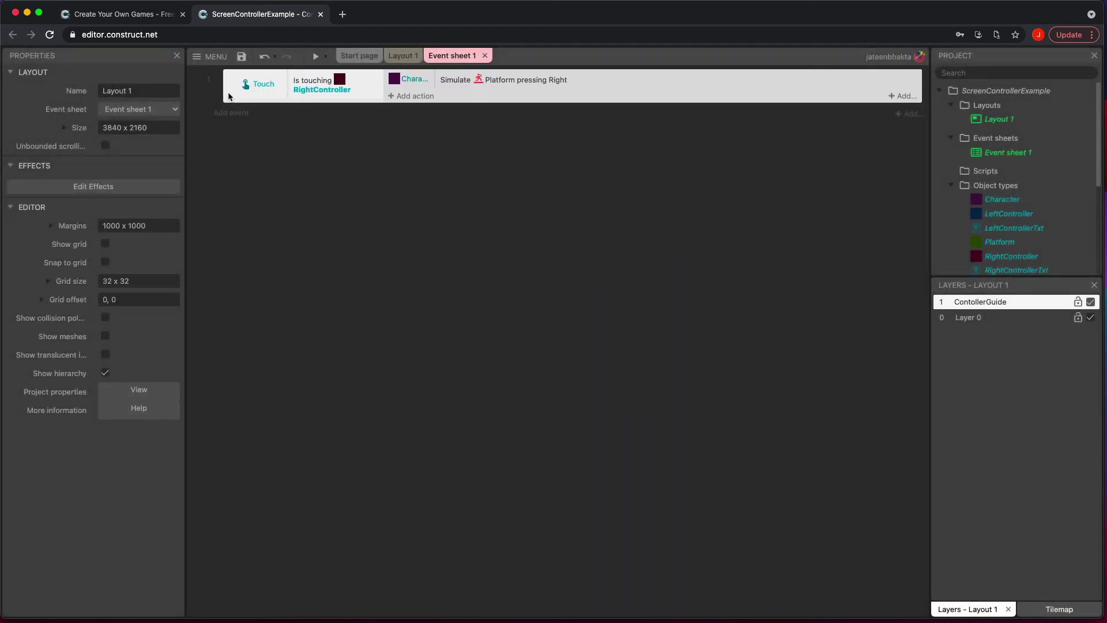
pyautogui.press('super+c')
pyautogui.press('super+v')
pyautogui.click(322, 170)
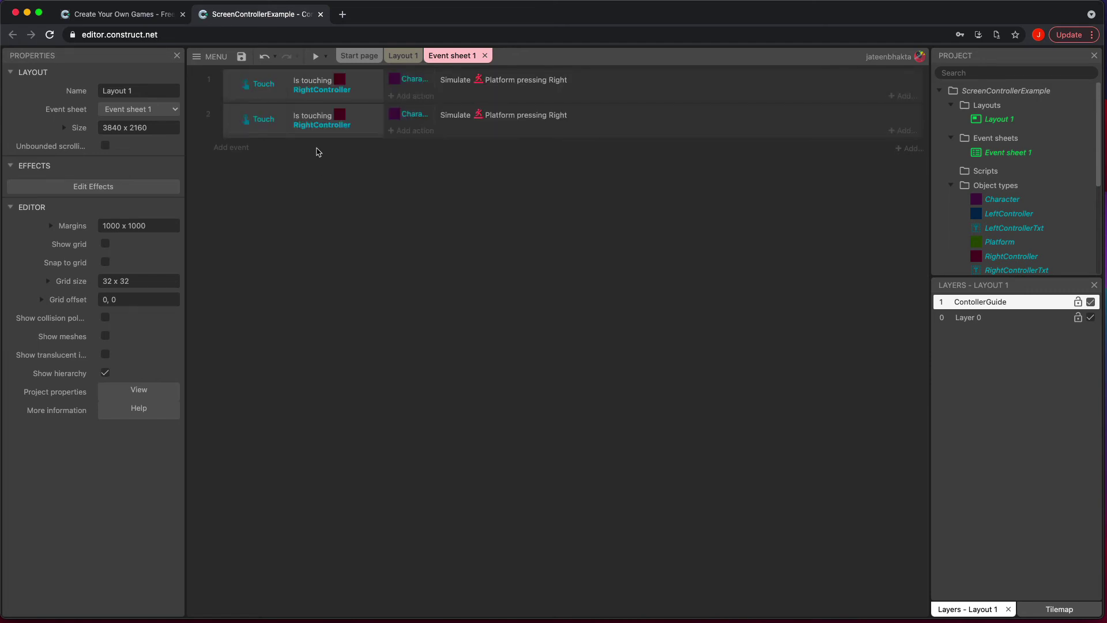
pyautogui.doubleClick(315, 118)
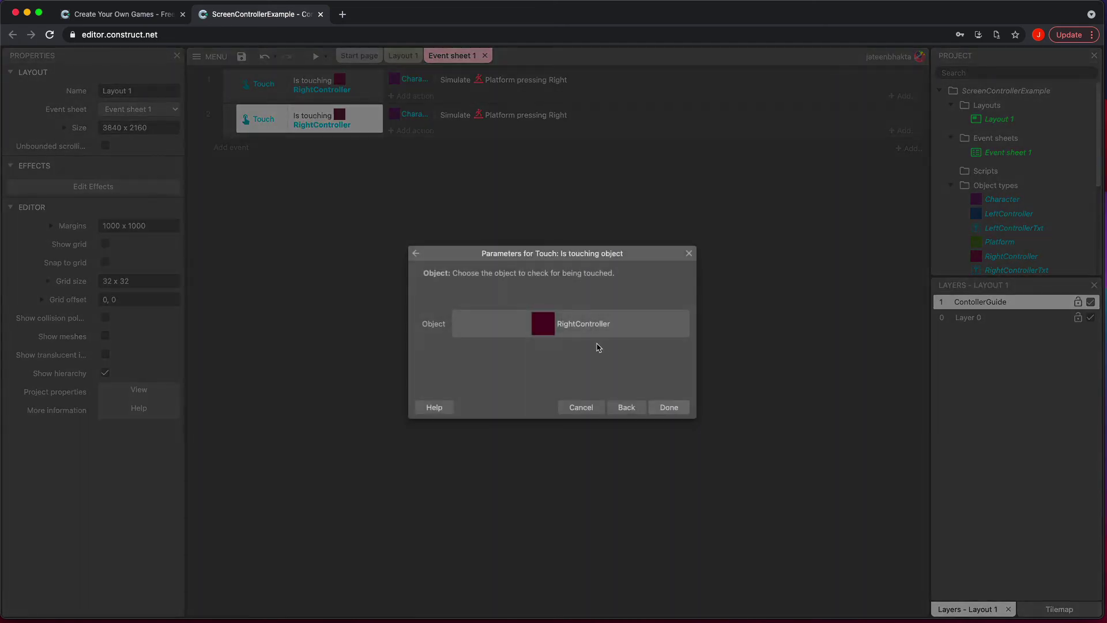
pyautogui.click(586, 330)
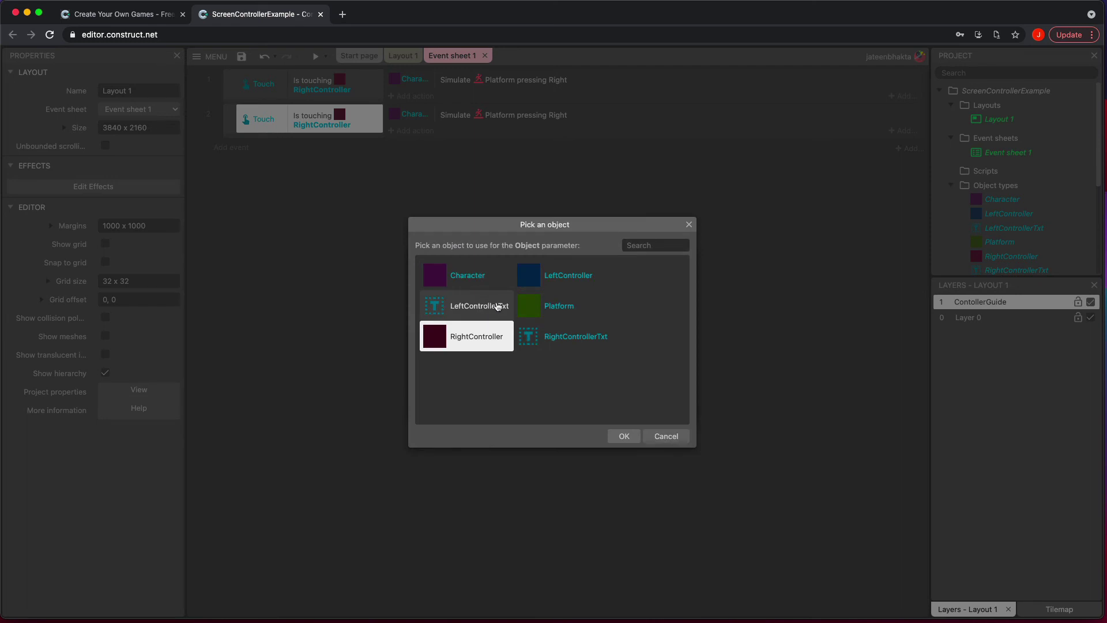
pyautogui.doubleClick(558, 279)
pyautogui.click(667, 407)
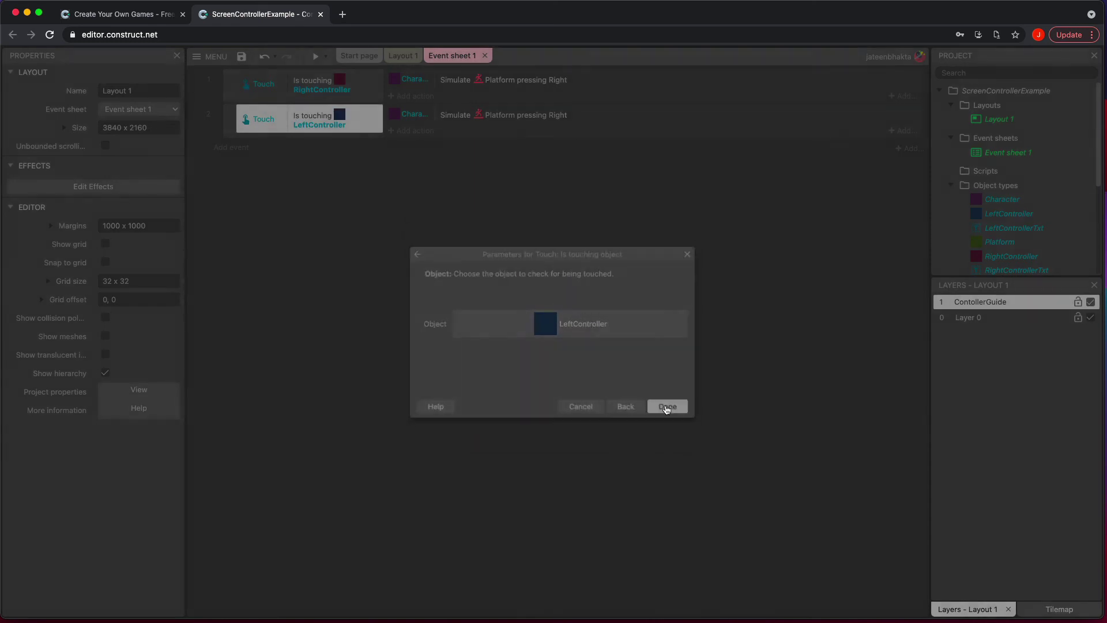
# Change the second event's simulated control from Right to Left.
pyautogui.doubleClick(536, 116)
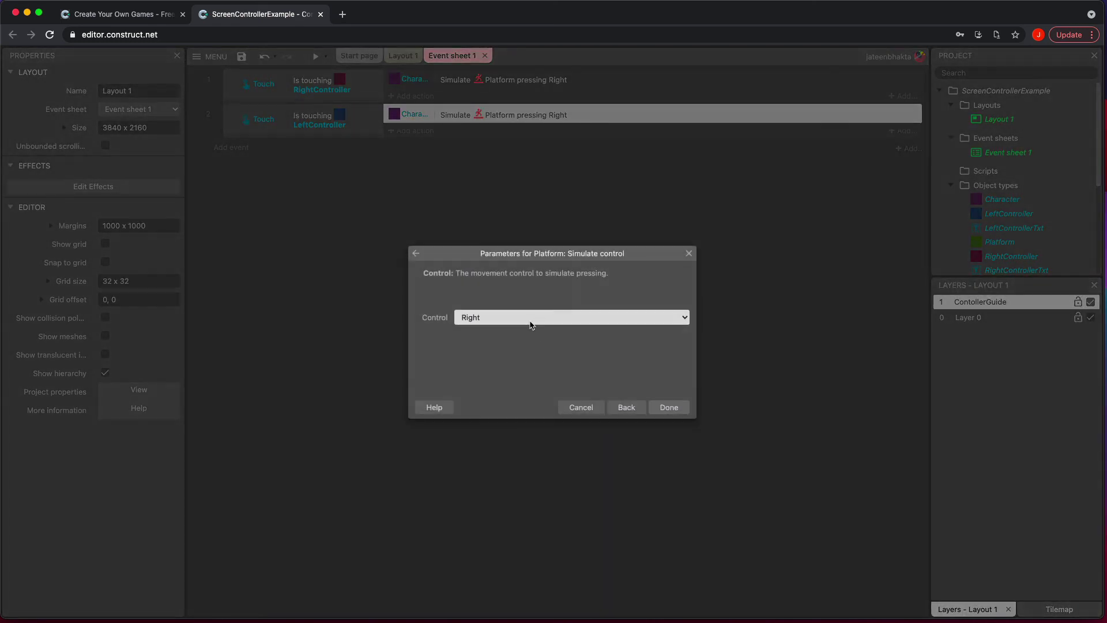
pyautogui.click(532, 324)
pyautogui.click(529, 309)
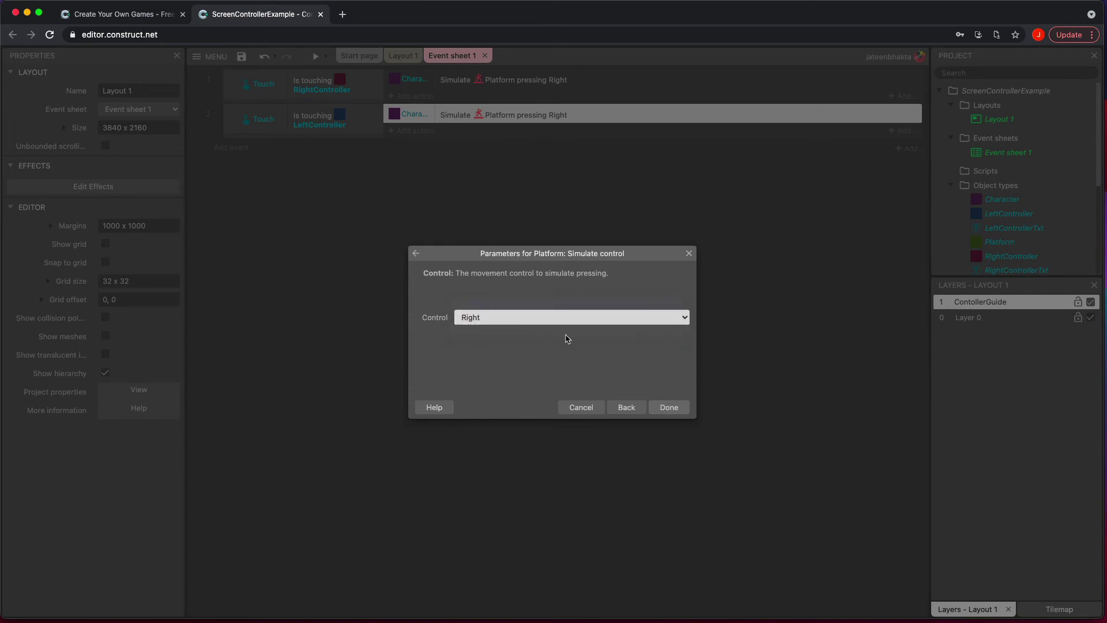
pyautogui.click(669, 408)
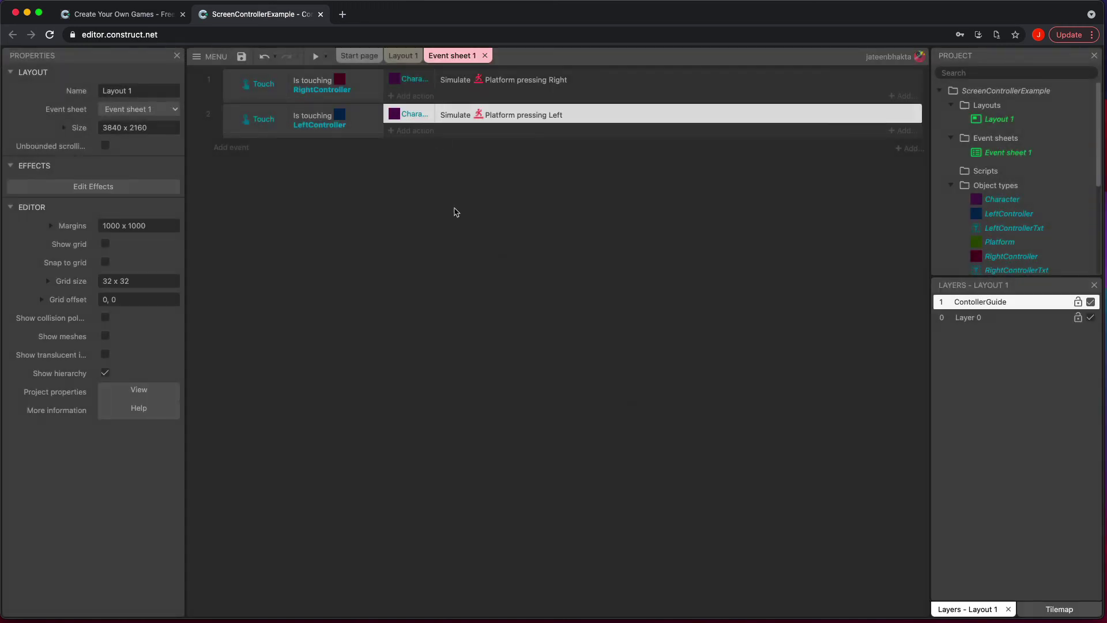
# Run a game preview to test the left and right touch zones.
pyautogui.click(318, 53)
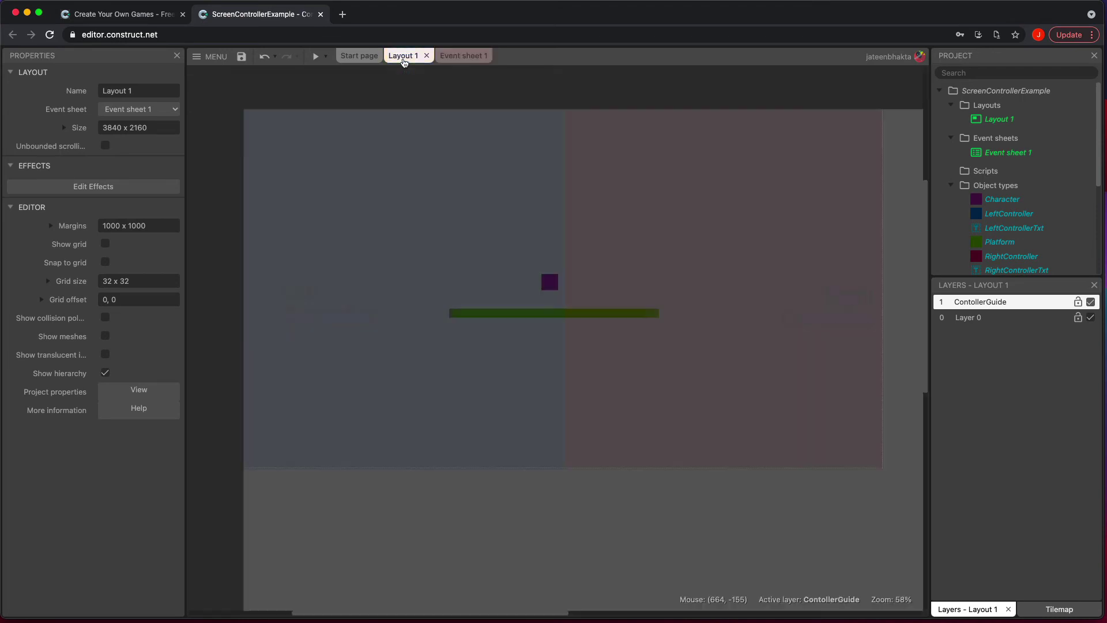
# Insert a new Sprite named JumpController and place it in the layout.
pyautogui.doubleClick(516, 507)
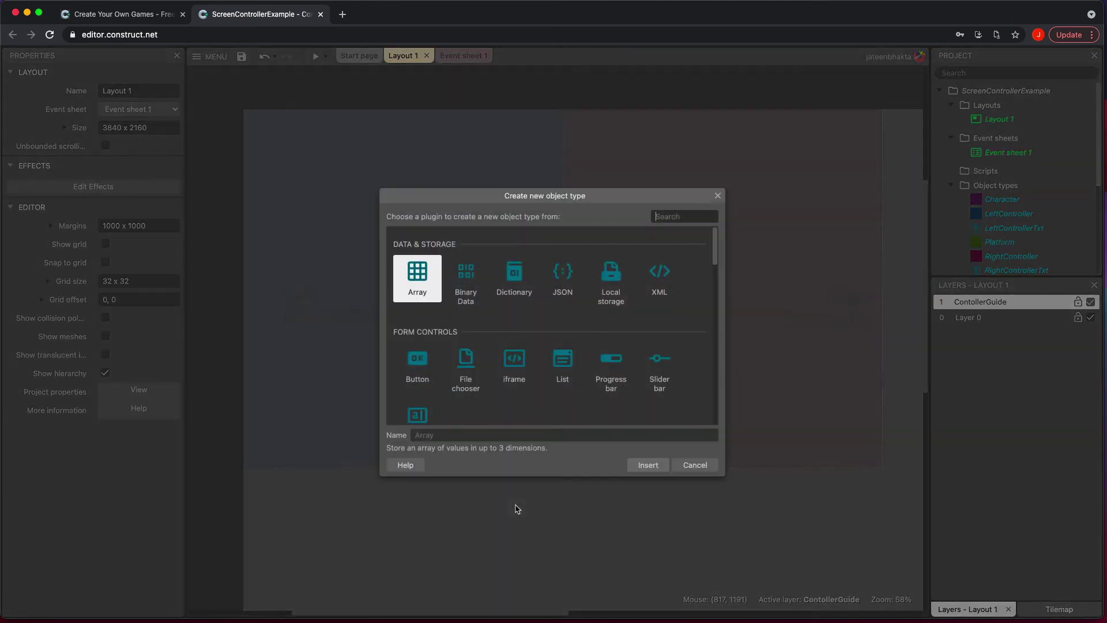
pyautogui.scroll(-2, 594, 398)
pyautogui.click(609, 387)
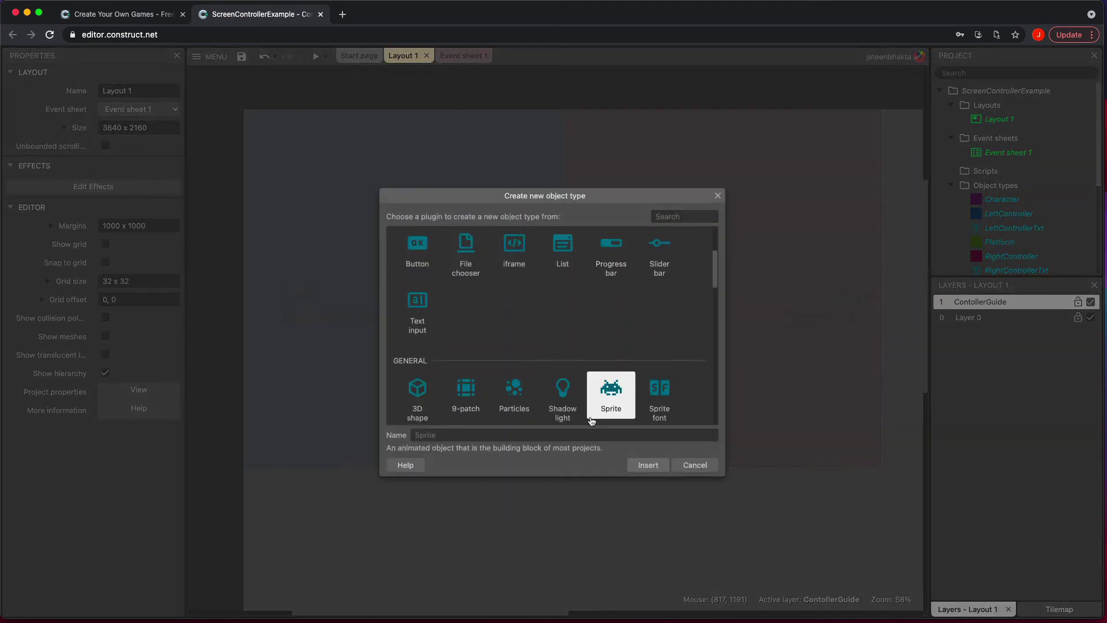
pyautogui.write('JumpController')
pyautogui.press('Return')
pyautogui.click(558, 490)
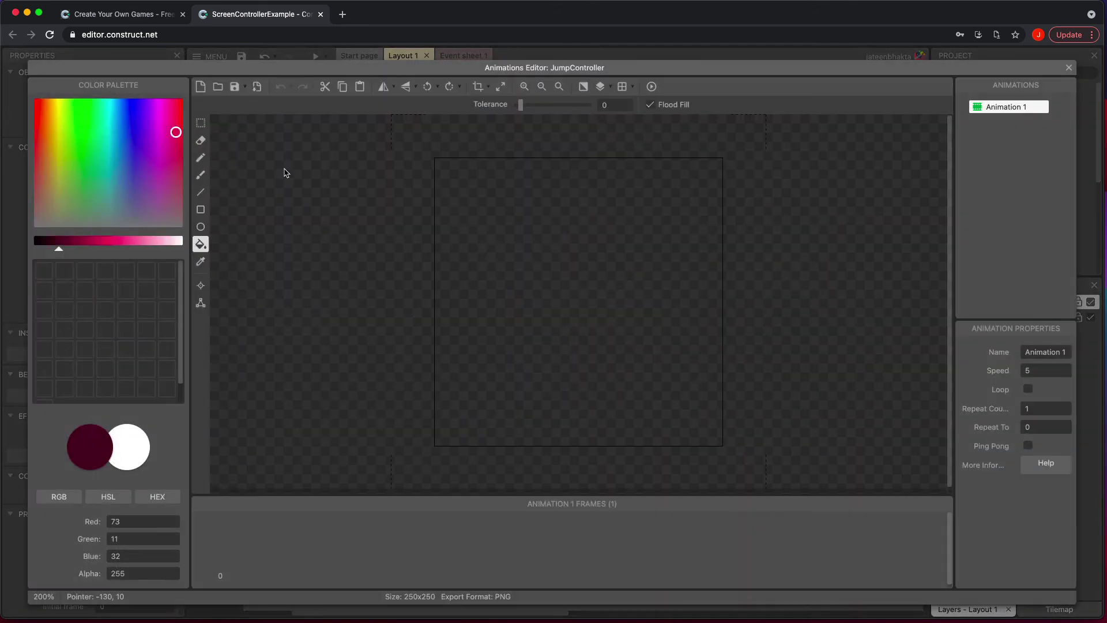
# Fill the JumpController frame solid bright yellow-green and close the Animations Editor.
pyautogui.click(59, 120)
pyautogui.click(586, 248)
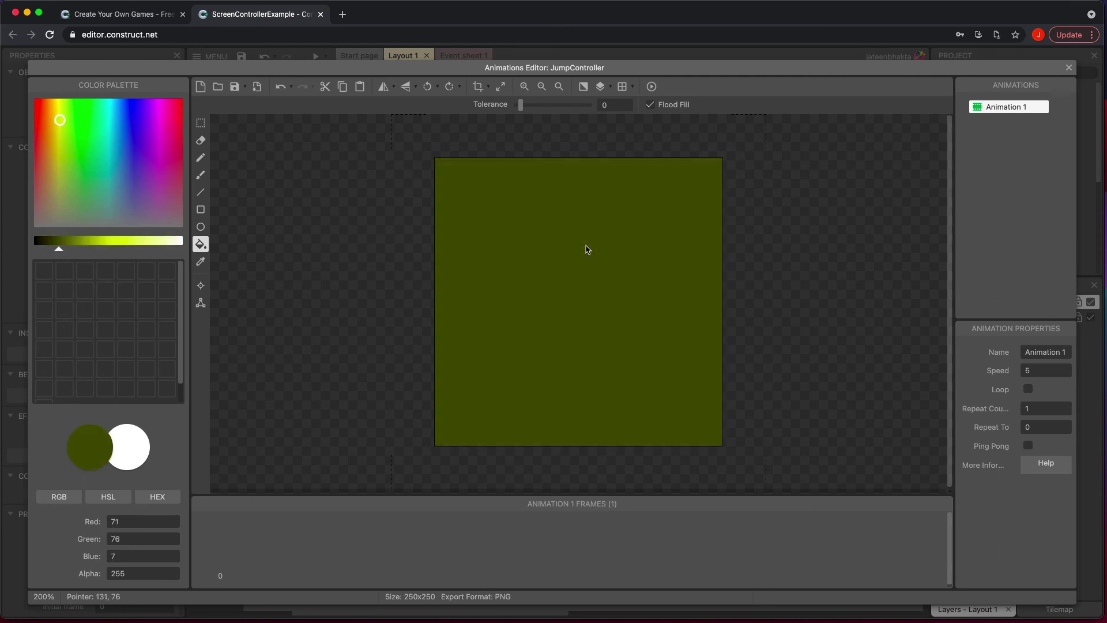
pyautogui.click(99, 249)
pyautogui.click(141, 249)
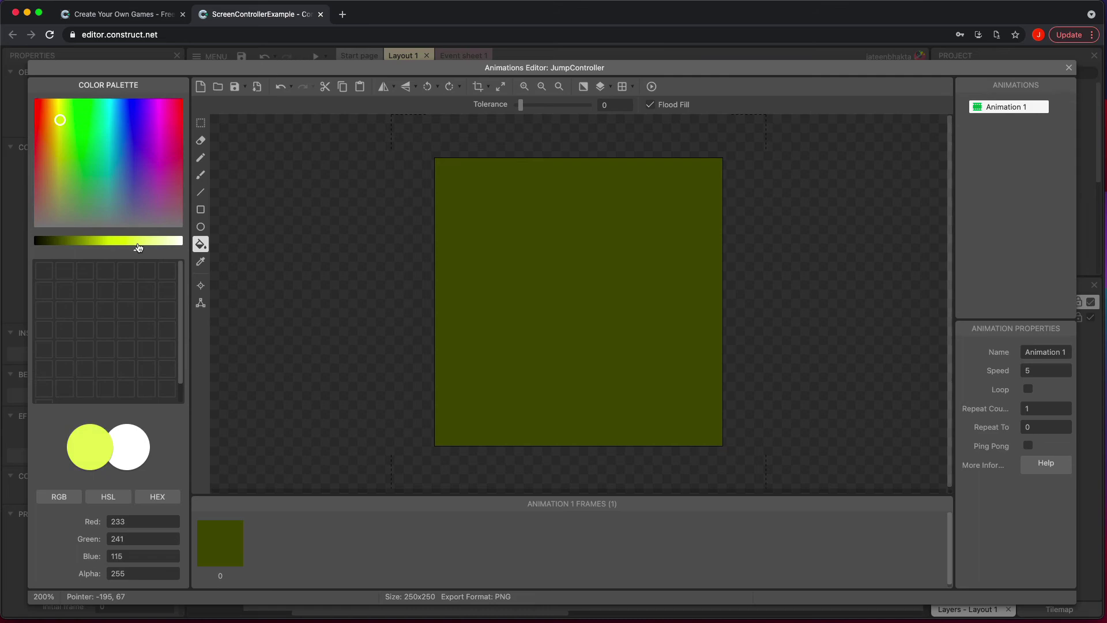
pyautogui.click(109, 249)
pyautogui.click(632, 252)
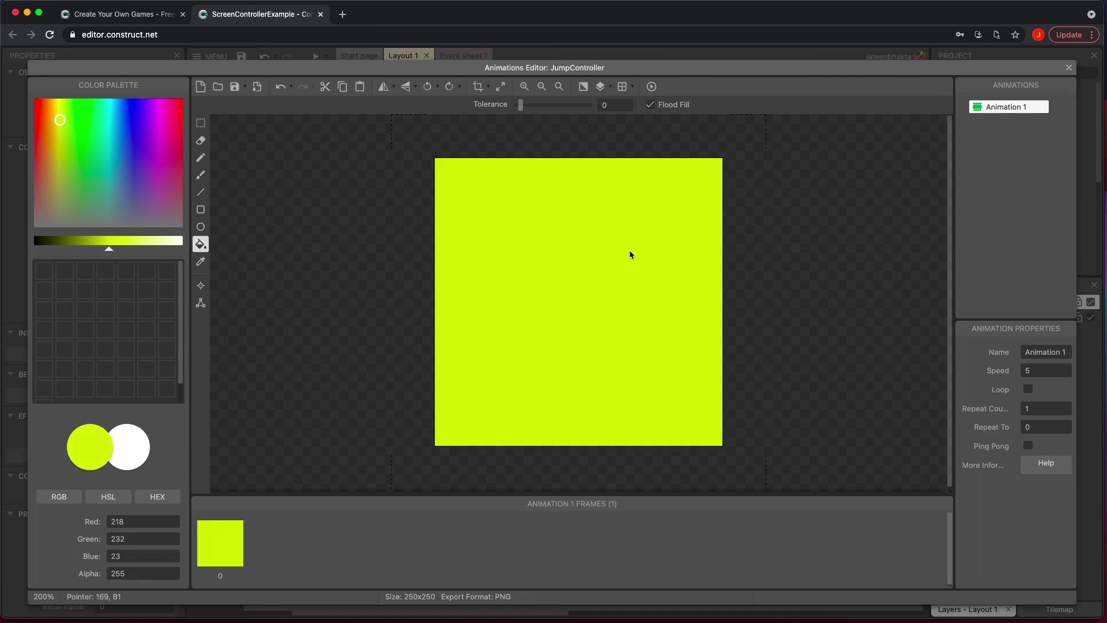
pyautogui.click(1069, 69)
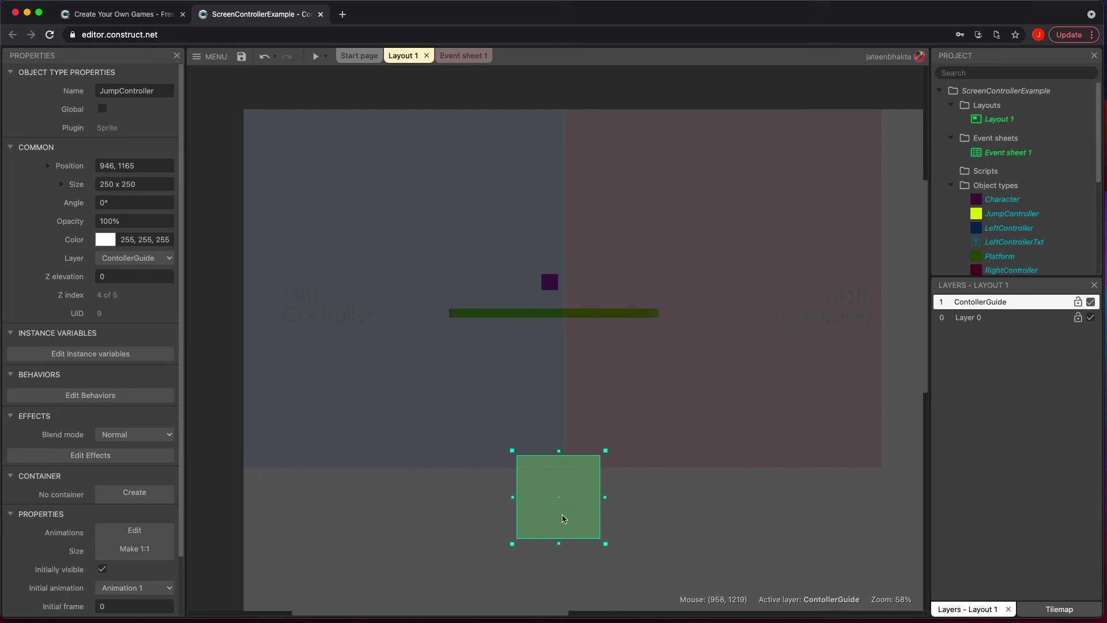
# Stretch JumpController across the full top of the layout down to the platform.
pyautogui.moveTo(561, 515); pyautogui.dragTo(568, 307)
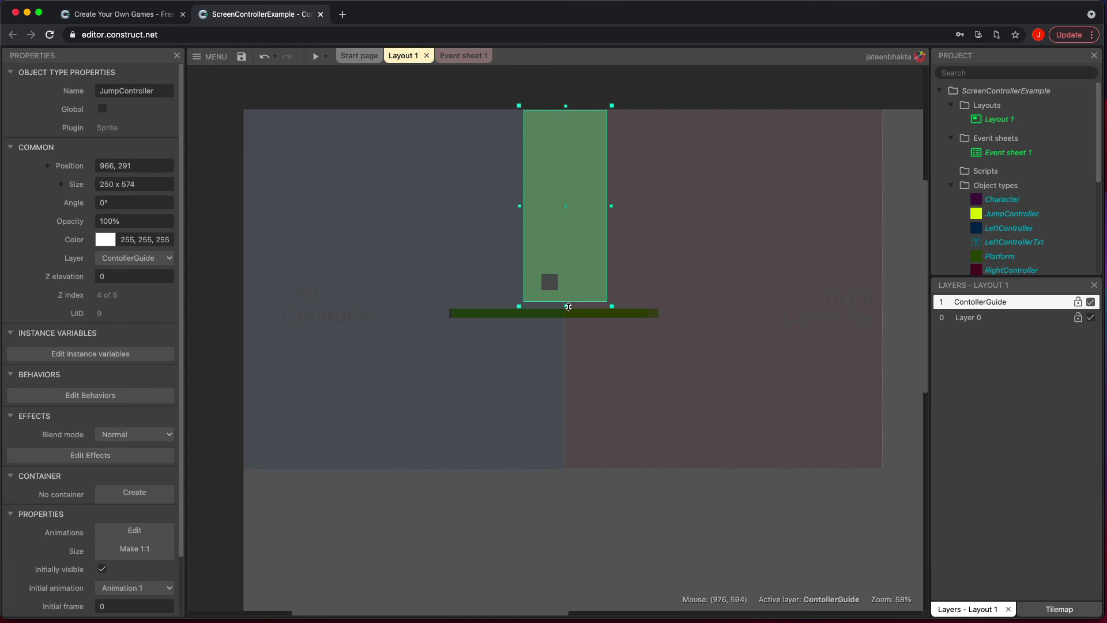
pyautogui.moveTo(519, 205); pyautogui.dragTo(239, 203)
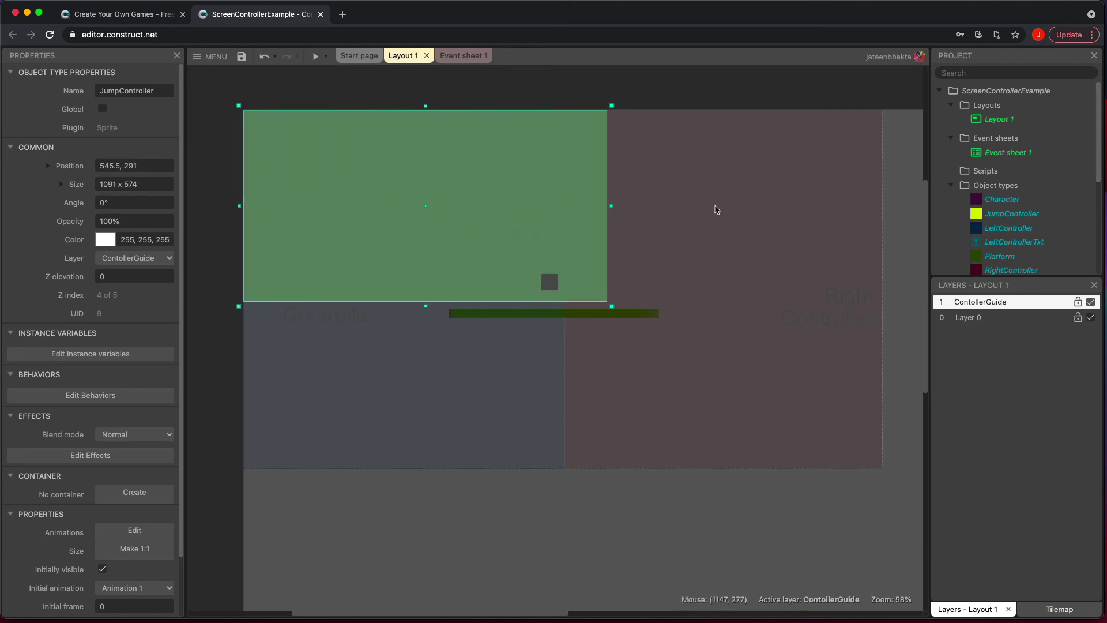
pyautogui.moveTo(611, 208); pyautogui.dragTo(888, 230)
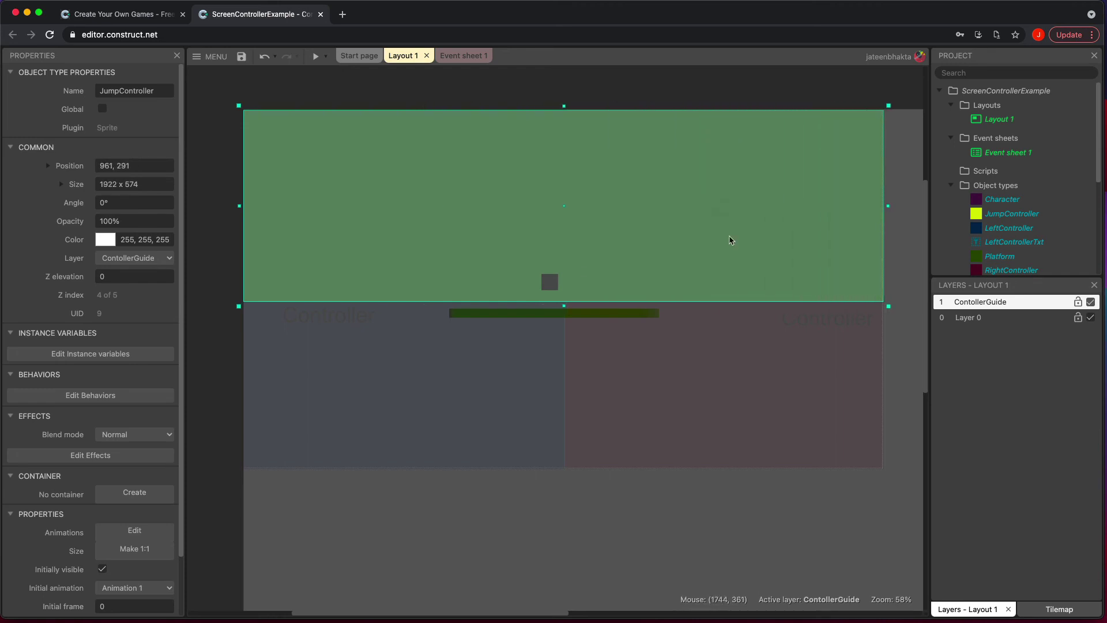
pyautogui.moveTo(565, 307); pyautogui.dragTo(565, 309)
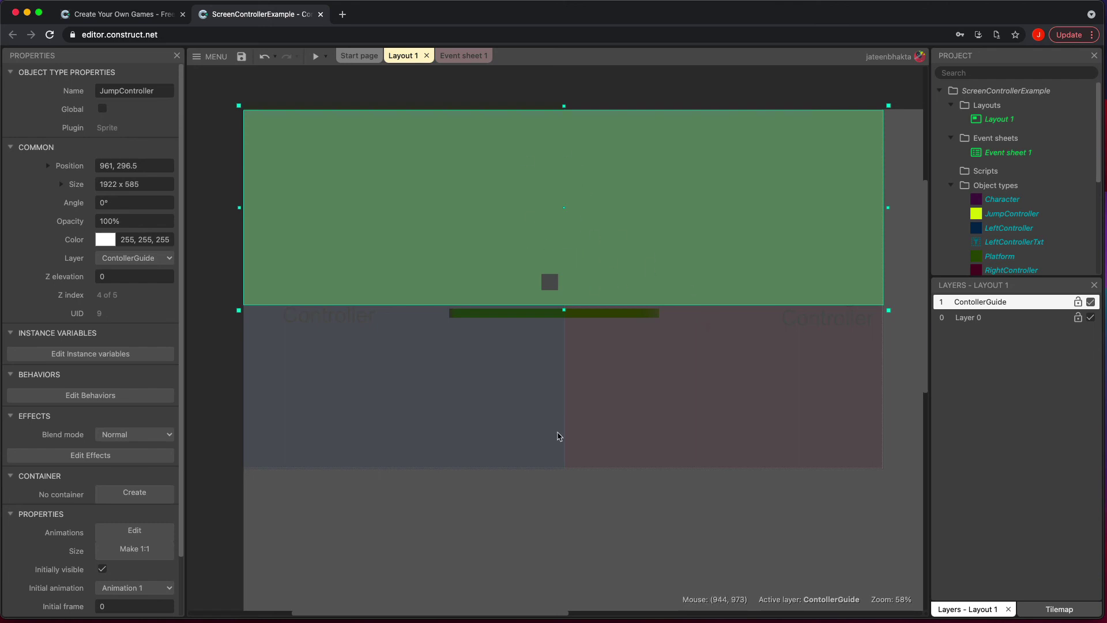
# Nudge the Left Controller label left and the Right Controller label right.
pyautogui.click(342, 317)
pyautogui.moveTo(343, 317); pyautogui.dragTo(306, 345)
pyautogui.click(813, 357)
pyautogui.moveTo(812, 358); pyautogui.dragTo(822, 352)
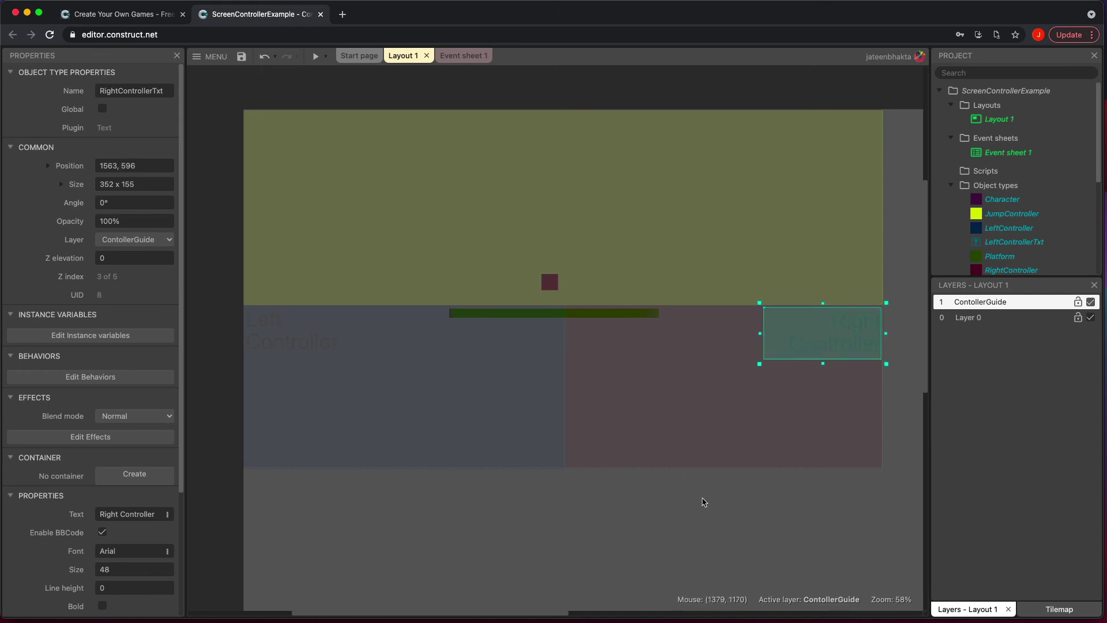
pyautogui.click(703, 503)
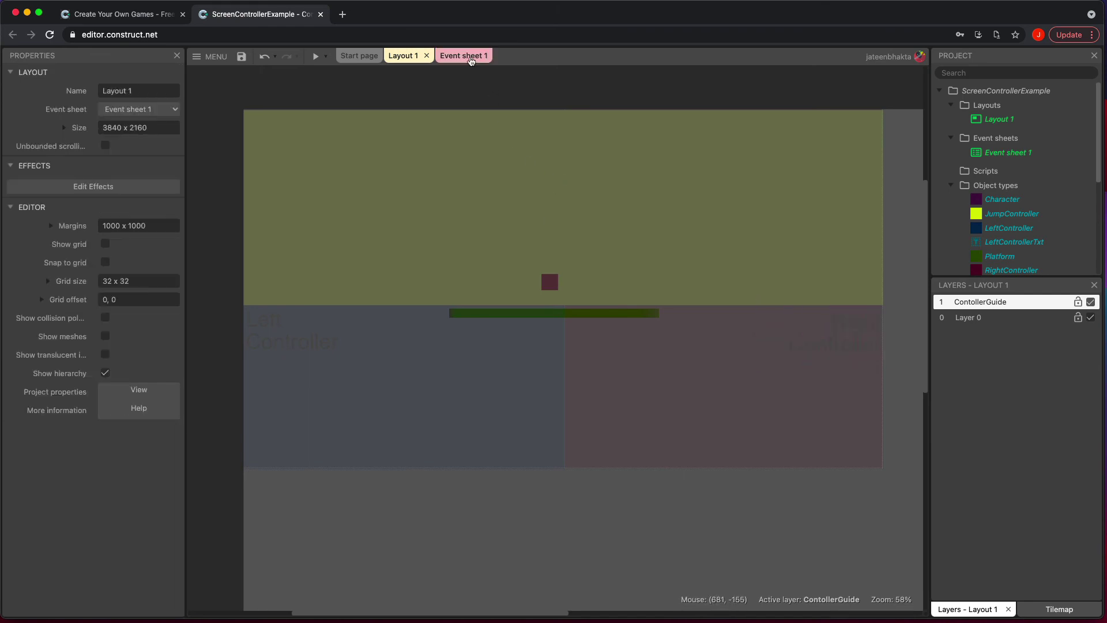
# Duplicate the LeftController event and change the copy's touched object to JumpController.
pyautogui.click(468, 56)
pyautogui.click(232, 123)
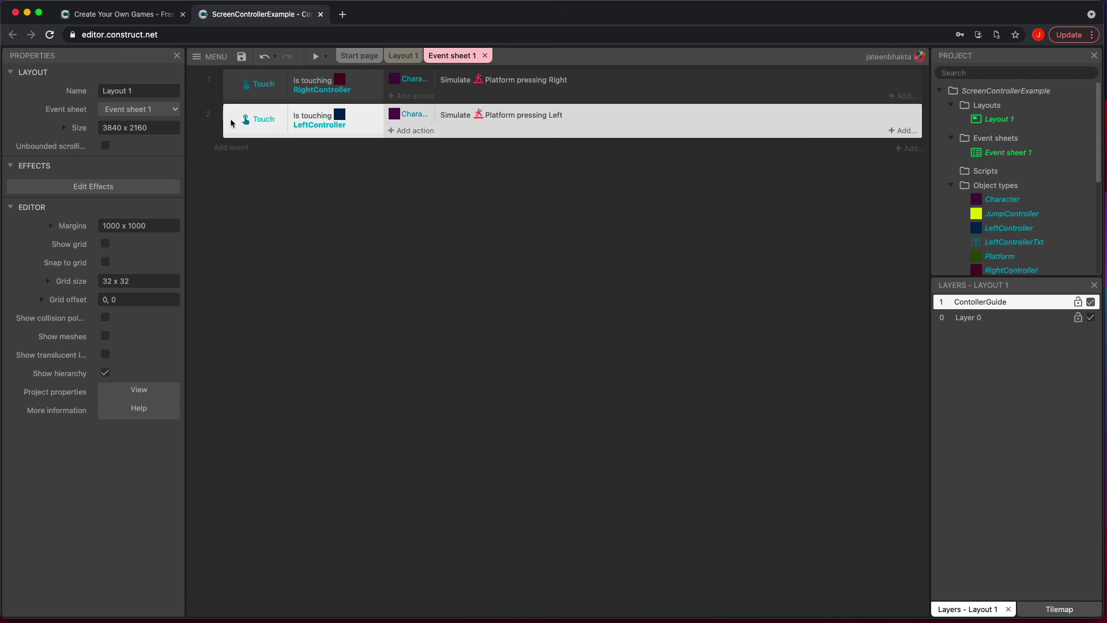
pyautogui.press('super+c')
pyautogui.press('super+v')
pyautogui.click(309, 154)
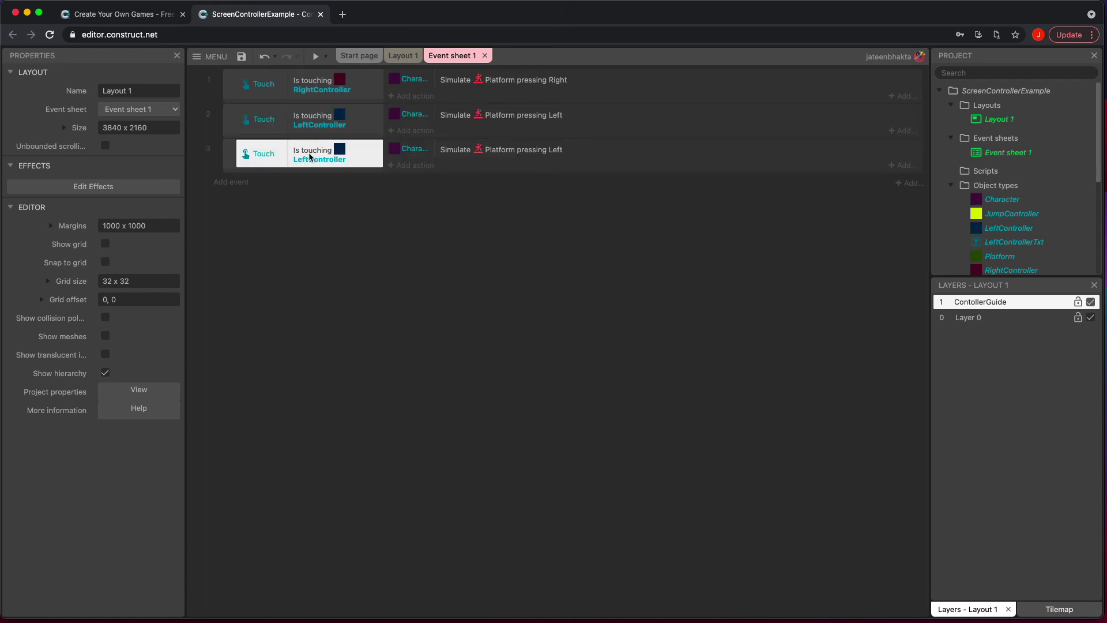
pyautogui.doubleClick(309, 155)
pyautogui.click(576, 323)
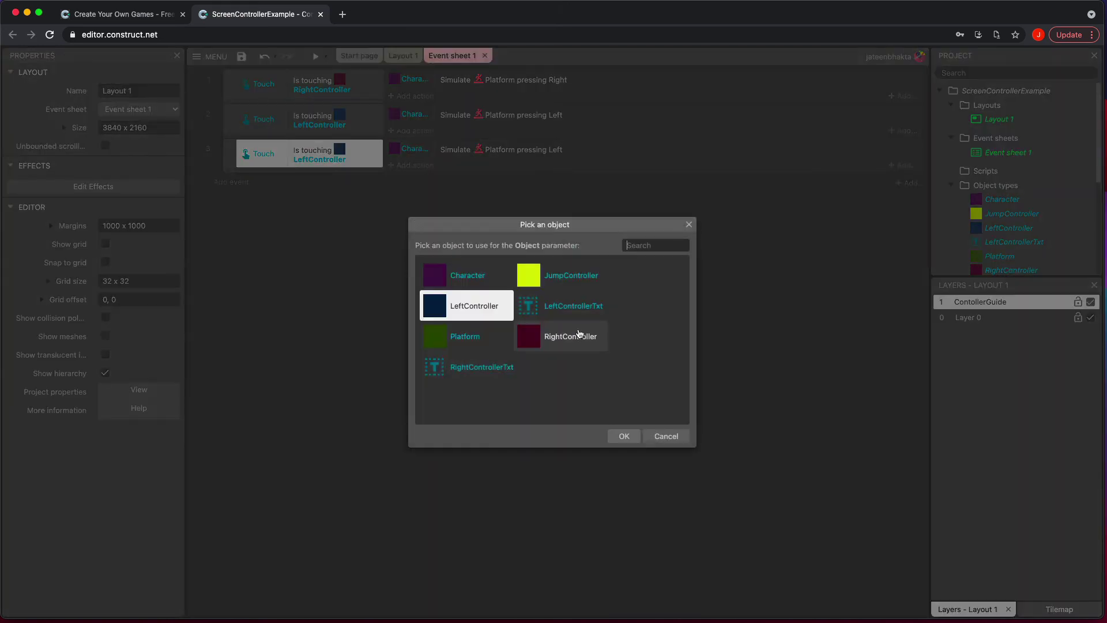
pyautogui.doubleClick(561, 283)
pyautogui.click(658, 406)
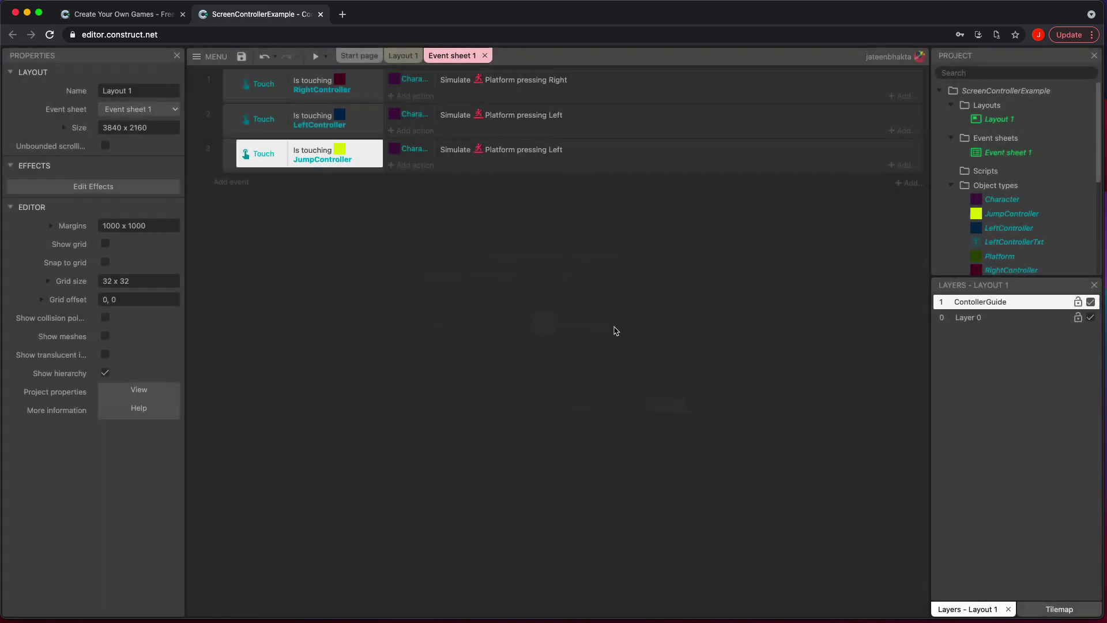
# Set the third event's simulated control to Jump.
pyautogui.click(501, 152)
pyautogui.doubleClick(500, 152)
pyautogui.click(563, 321)
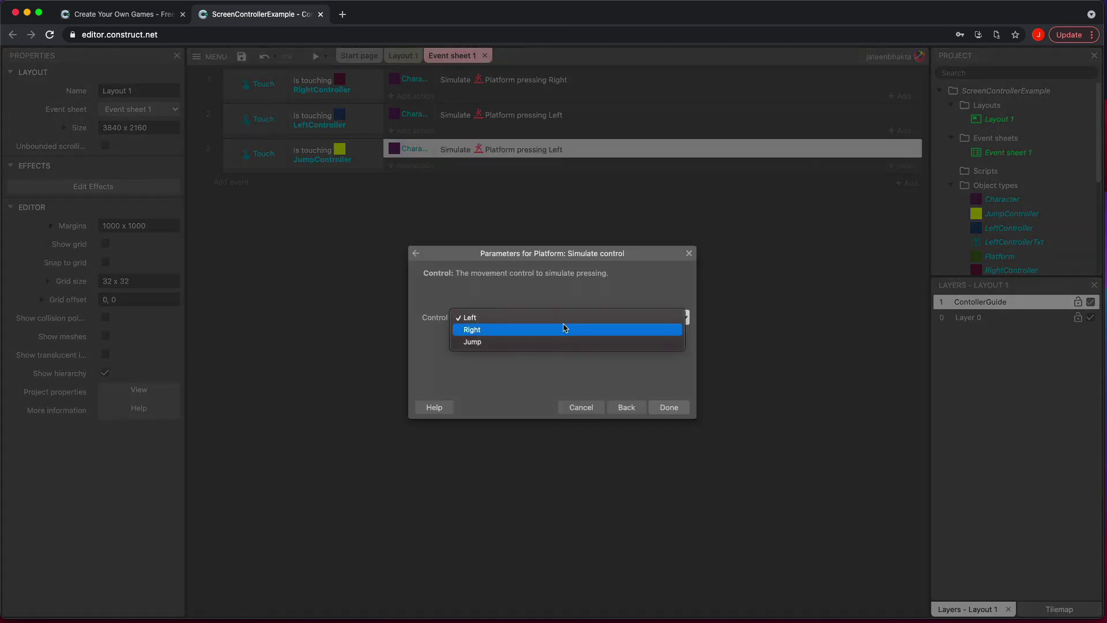
pyautogui.click(555, 342)
pyautogui.click(667, 405)
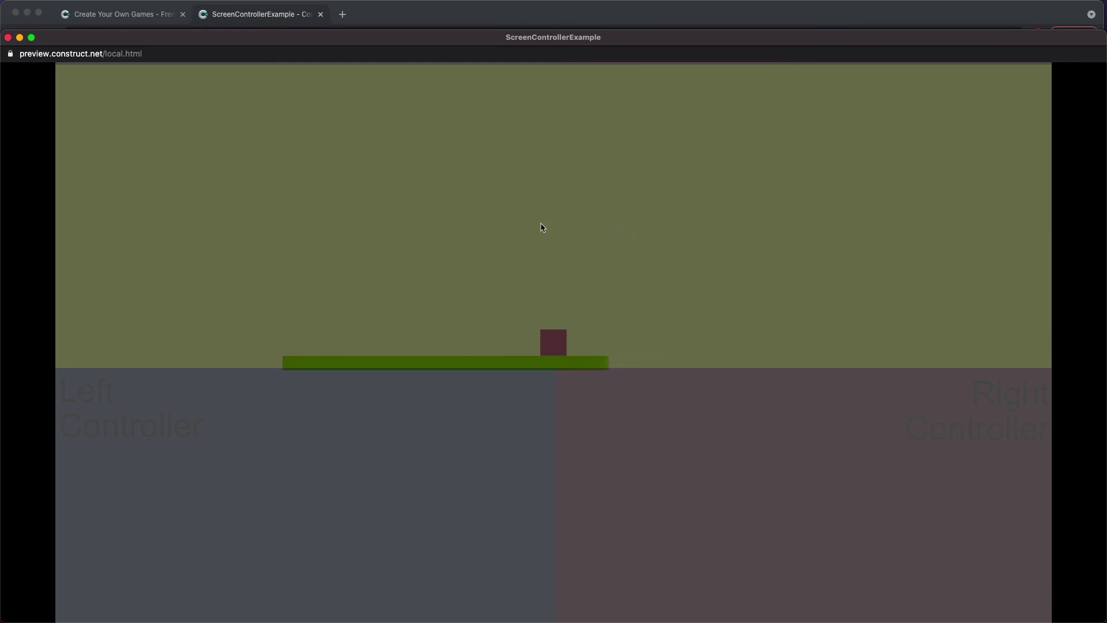
pyautogui.press('Left')
pyautogui.press('Right')
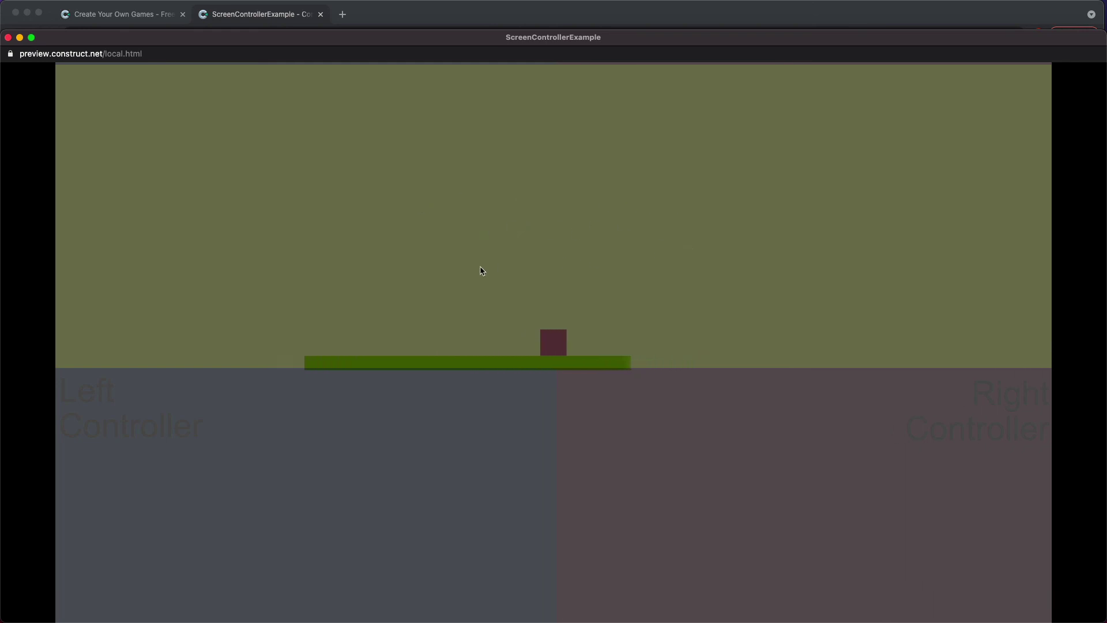
pyautogui.press('Left')
pyautogui.press('Right')
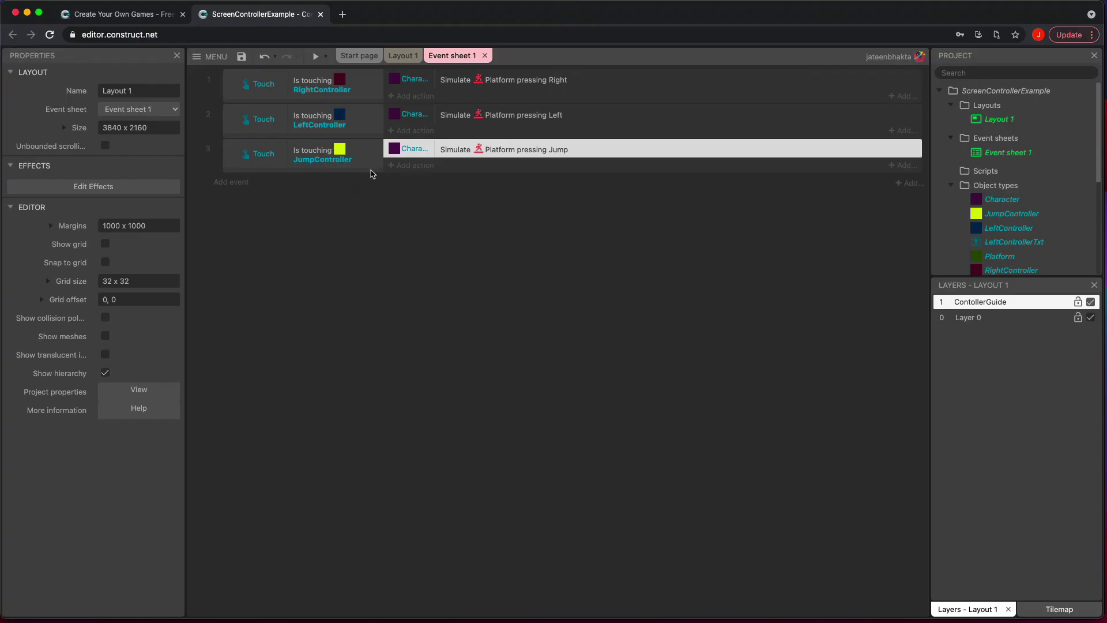
pyautogui.click(403, 55)
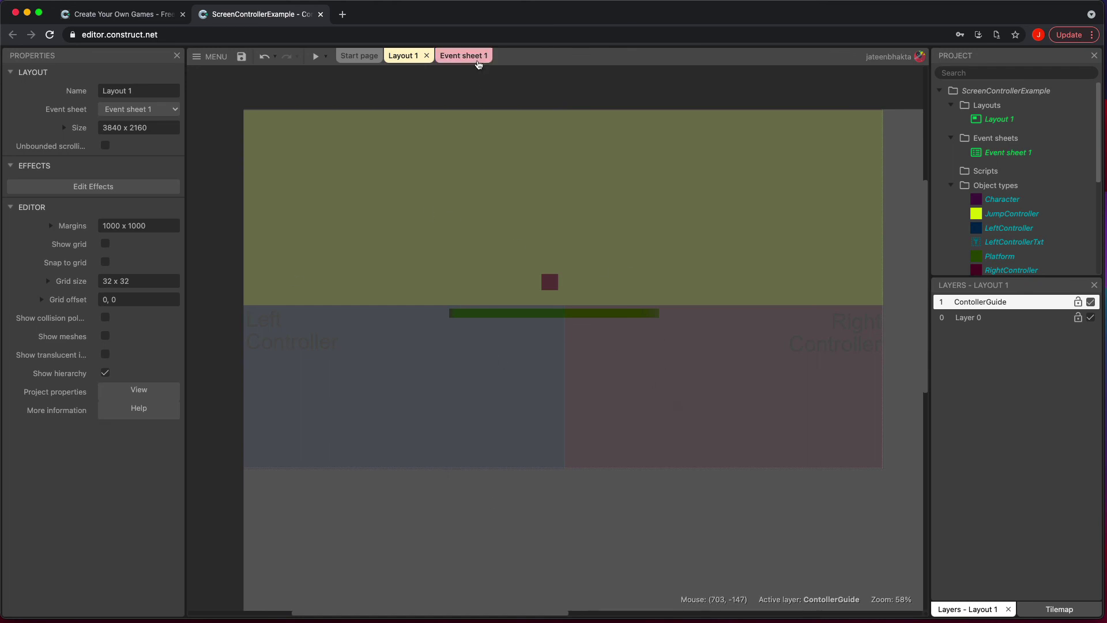
pyautogui.click(479, 56)
pyautogui.click(403, 55)
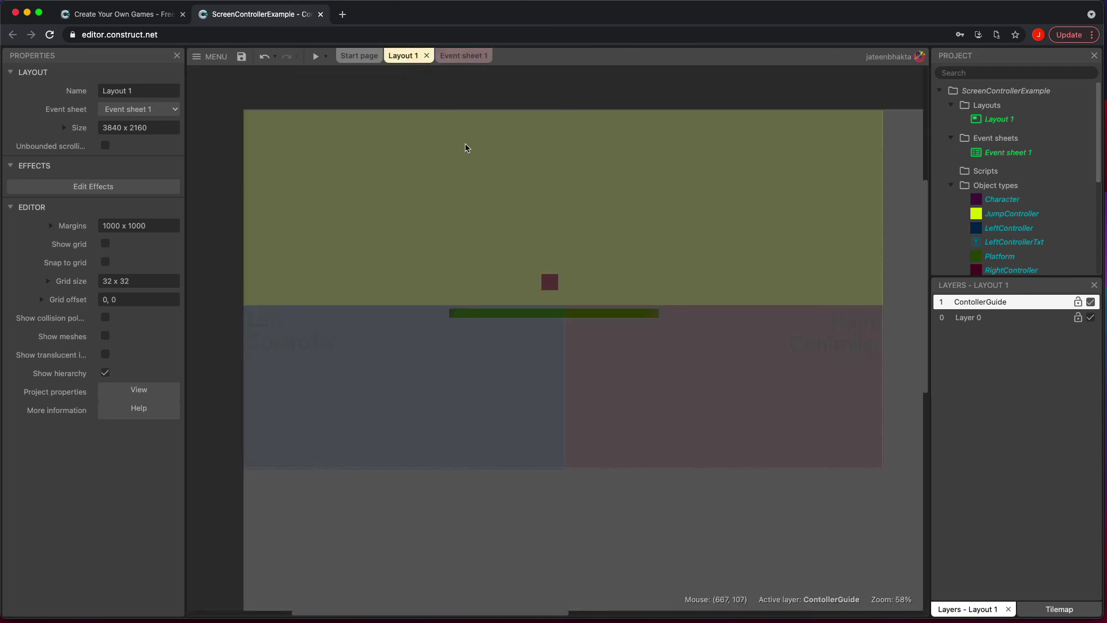
pyautogui.click(466, 148)
pyautogui.click(394, 398)
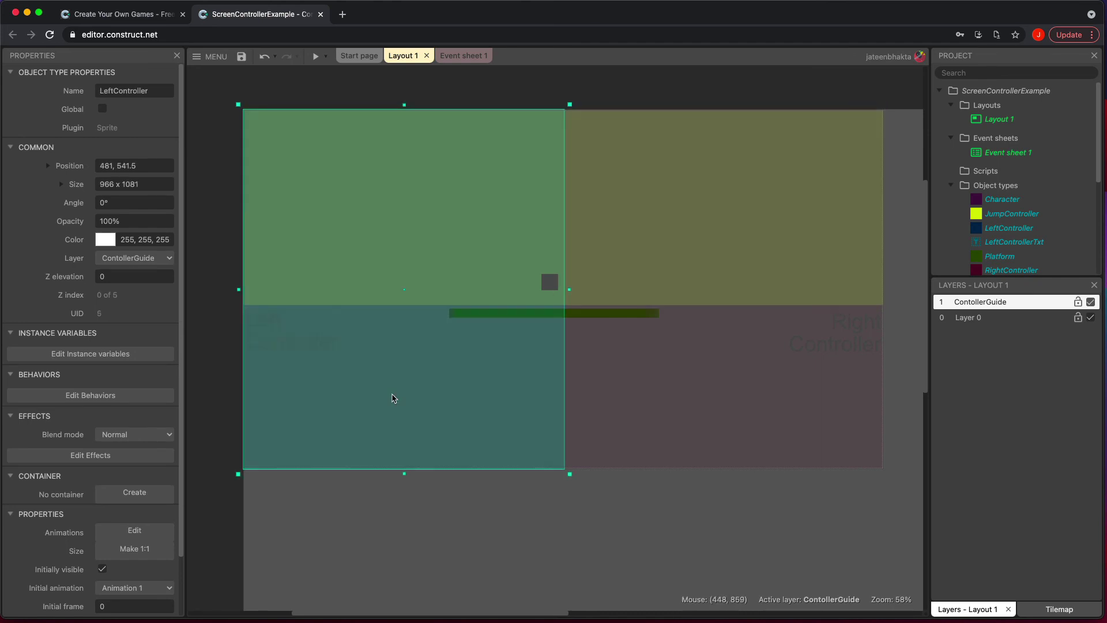
pyautogui.click(694, 411)
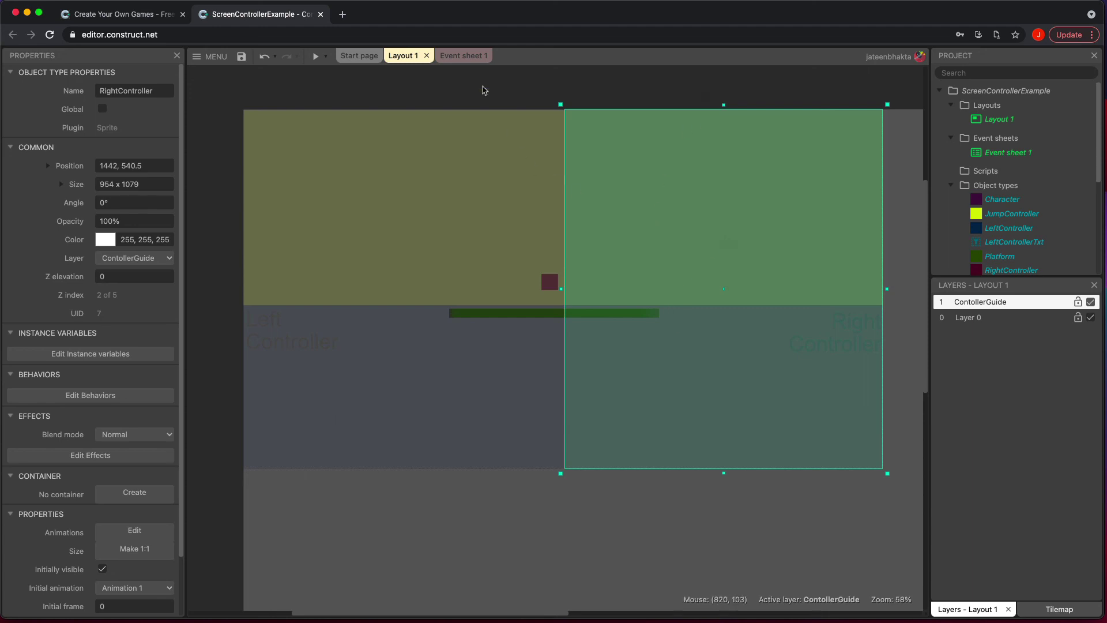
pyautogui.click(469, 56)
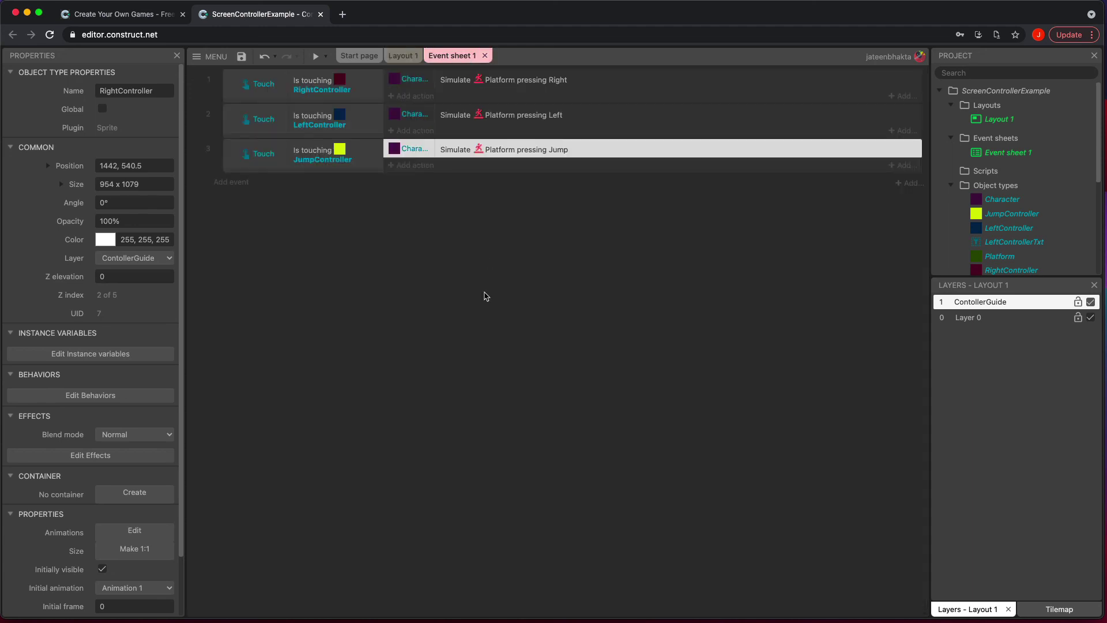